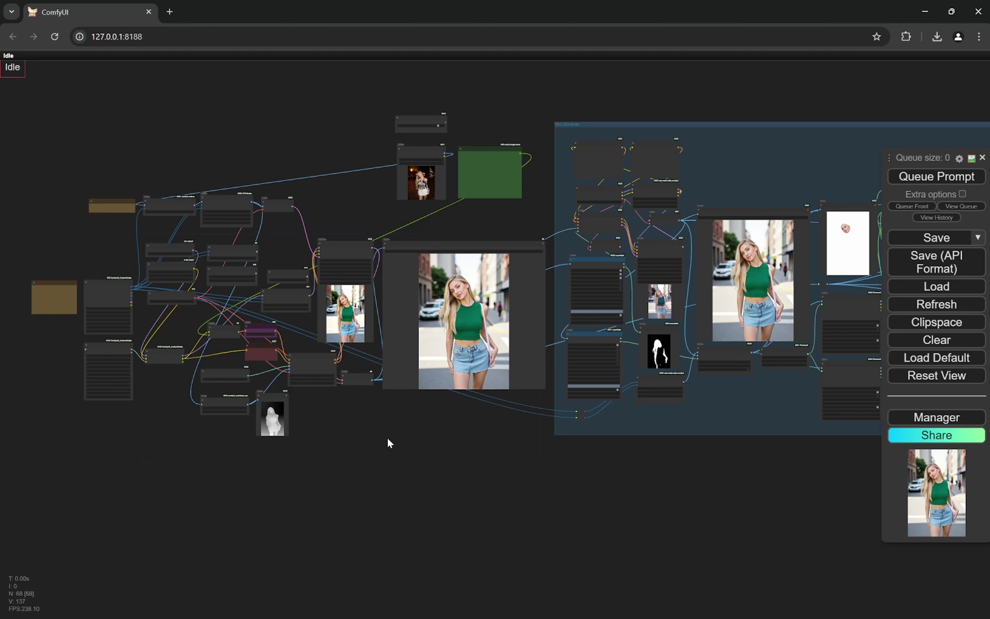
# - Zoom and pan away from the generated street image to the reference image and prompt
pyautogui.scroll(1, 419, 213)
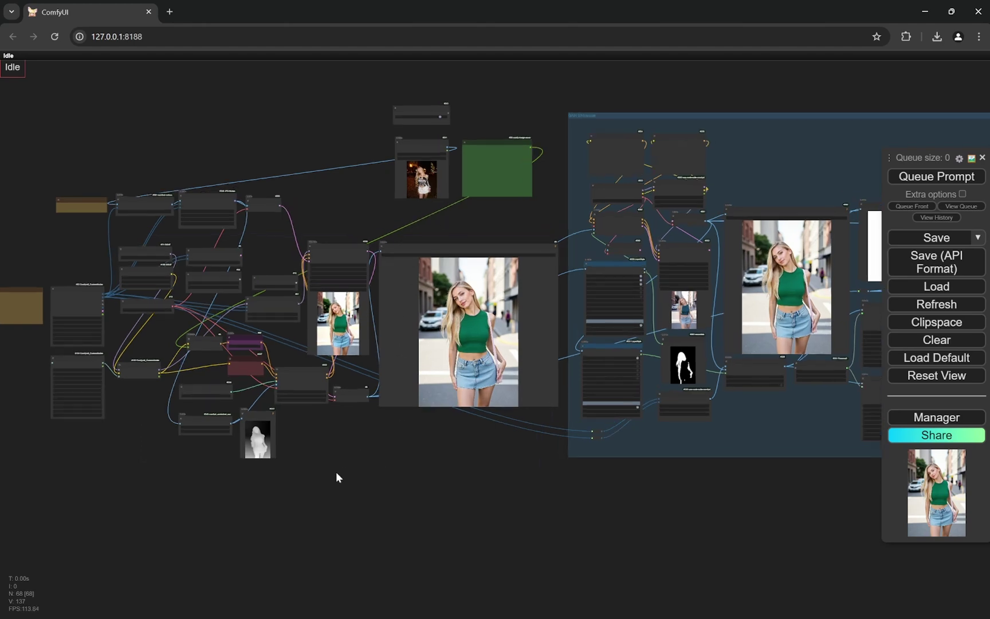
pyautogui.scroll(3, 336, 473)
pyautogui.scroll(-5, 344, 463)
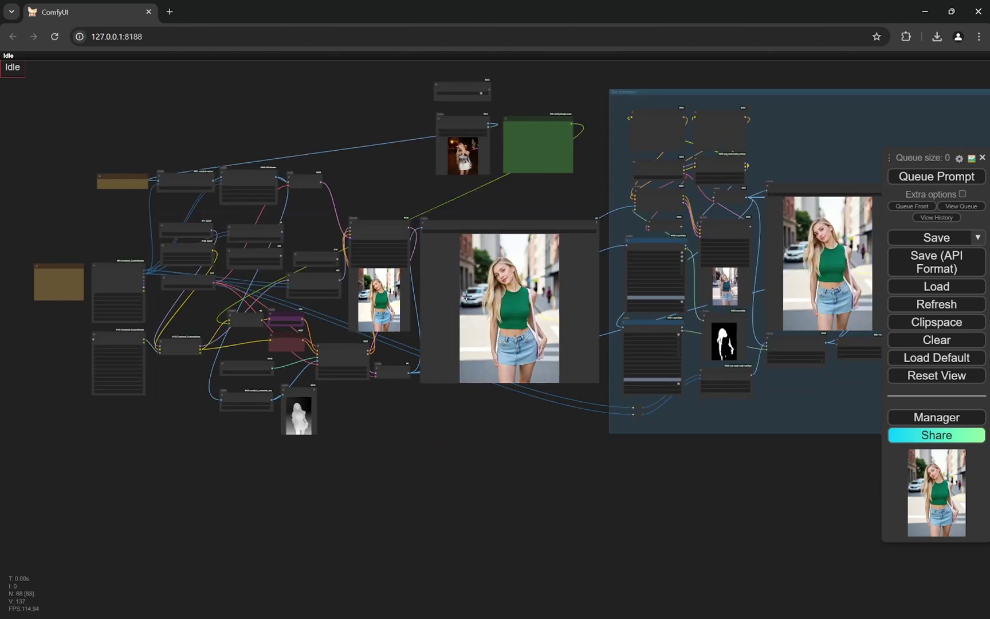
pyautogui.scroll(4, 365, 309)
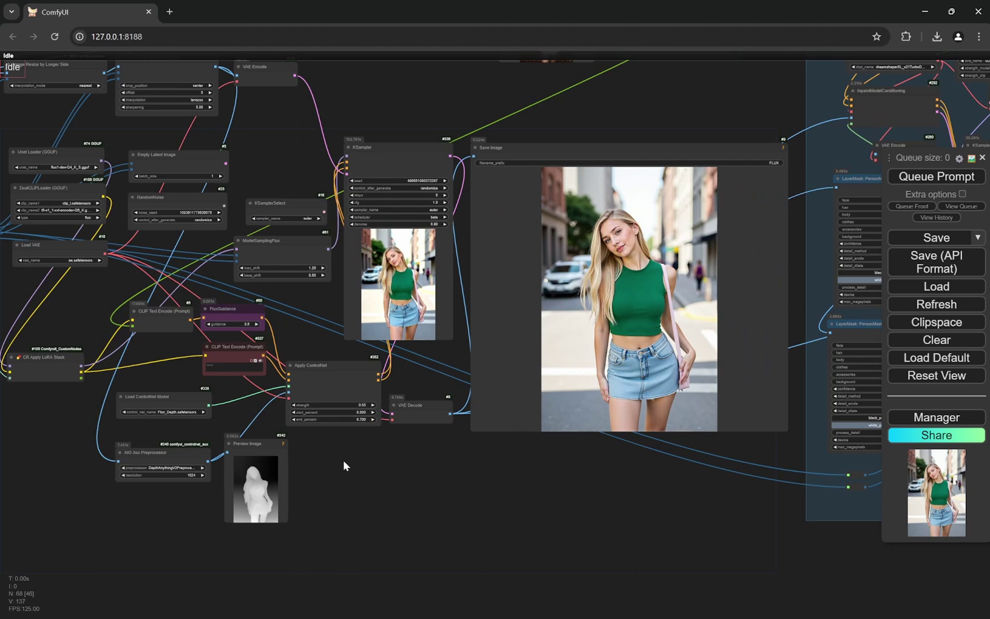
pyautogui.scroll(2, 343, 467)
pyautogui.scroll(3, 434, 440)
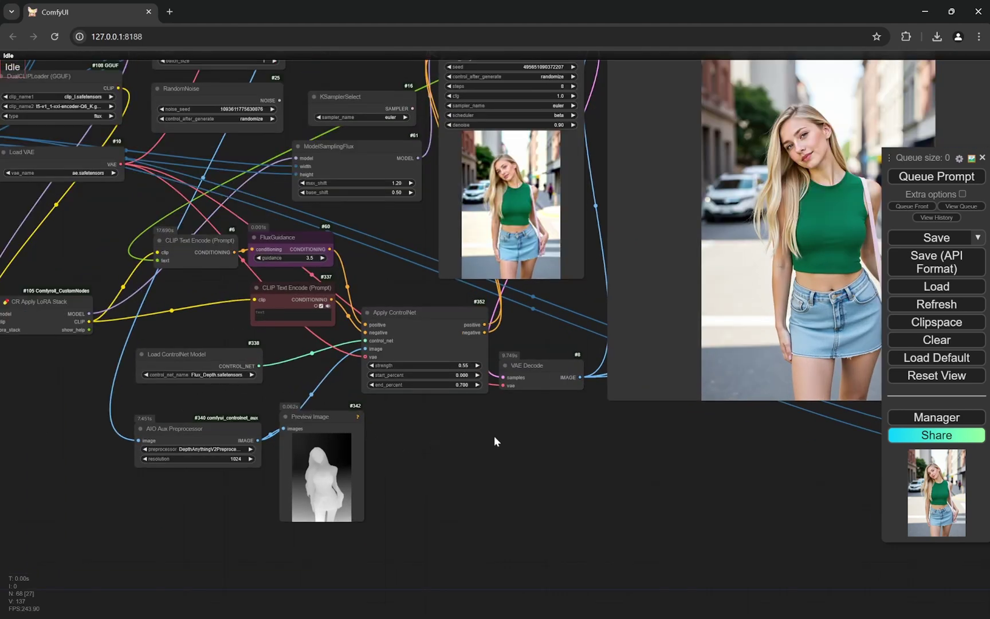
pyautogui.scroll(-5, 480, 417)
pyautogui.moveTo(699, 139); pyautogui.dragTo(600, 285)
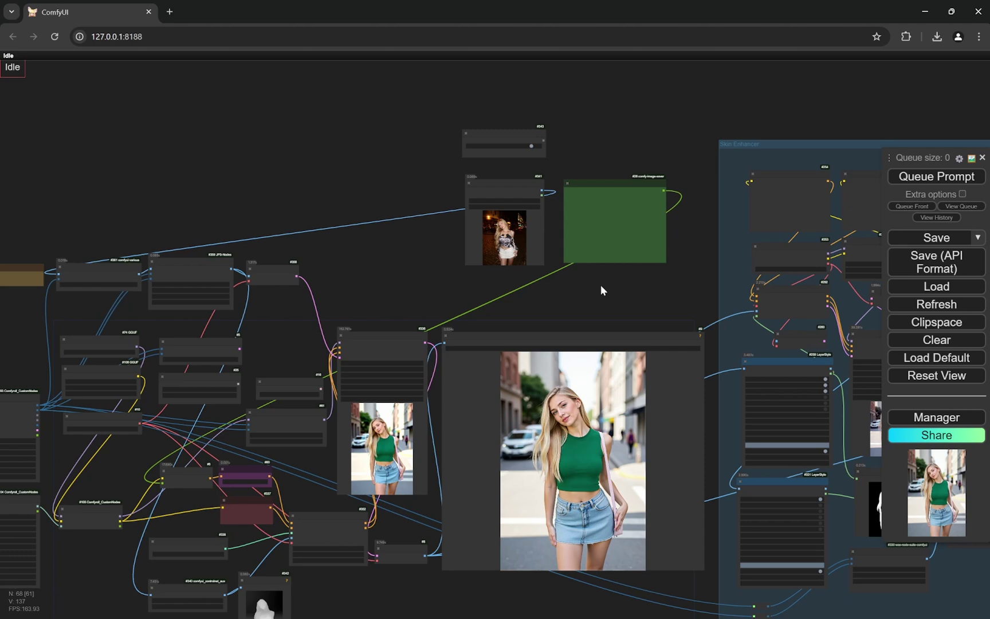
pyautogui.scroll(15, 465, 220)
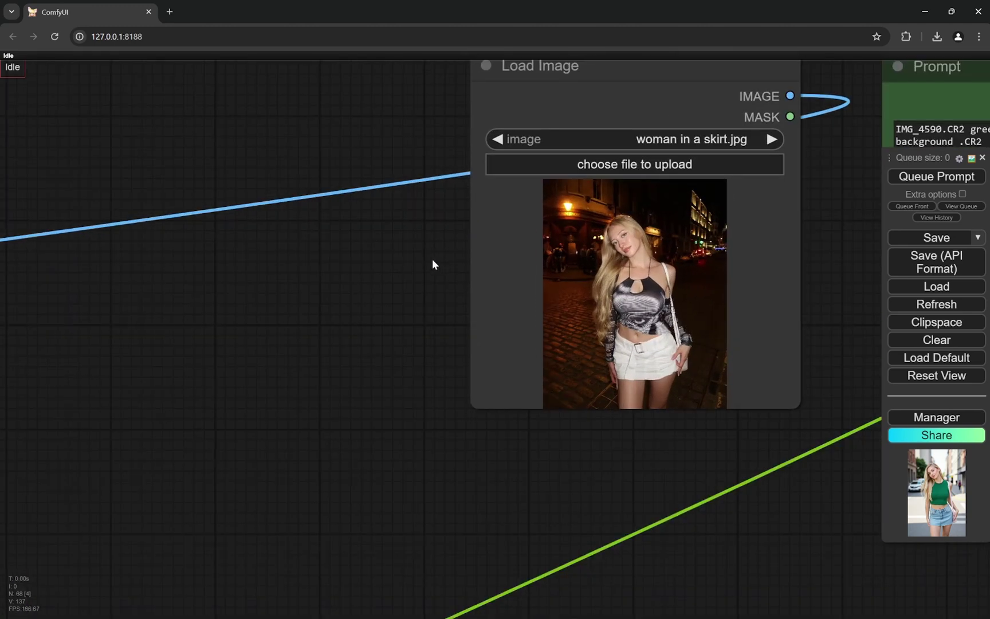
pyautogui.scroll(3, 585, 256)
pyautogui.moveTo(675, 241); pyautogui.dragTo(666, 247)
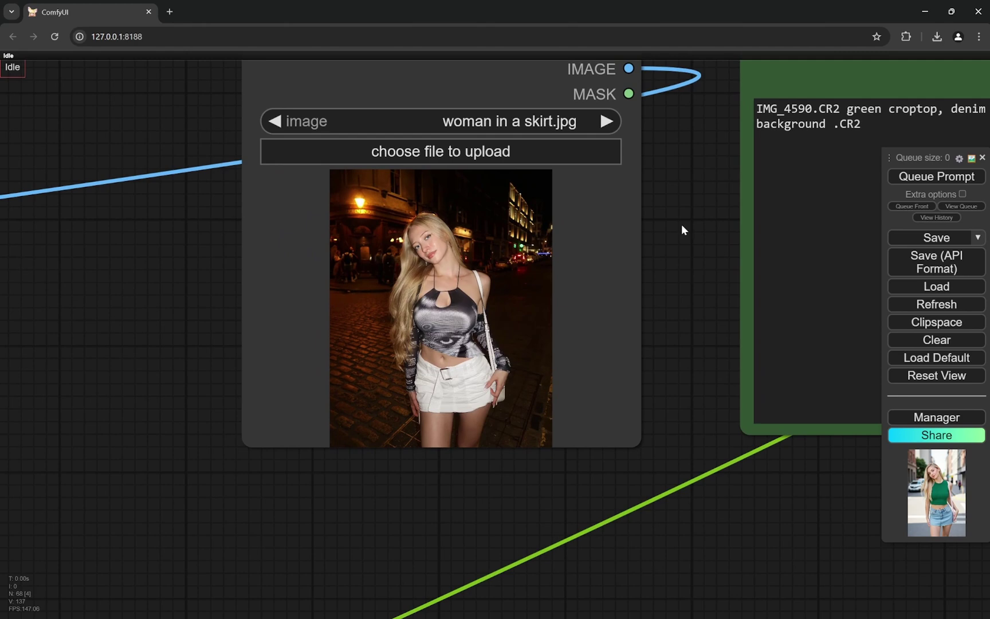
pyautogui.scroll(-4, 283, 531)
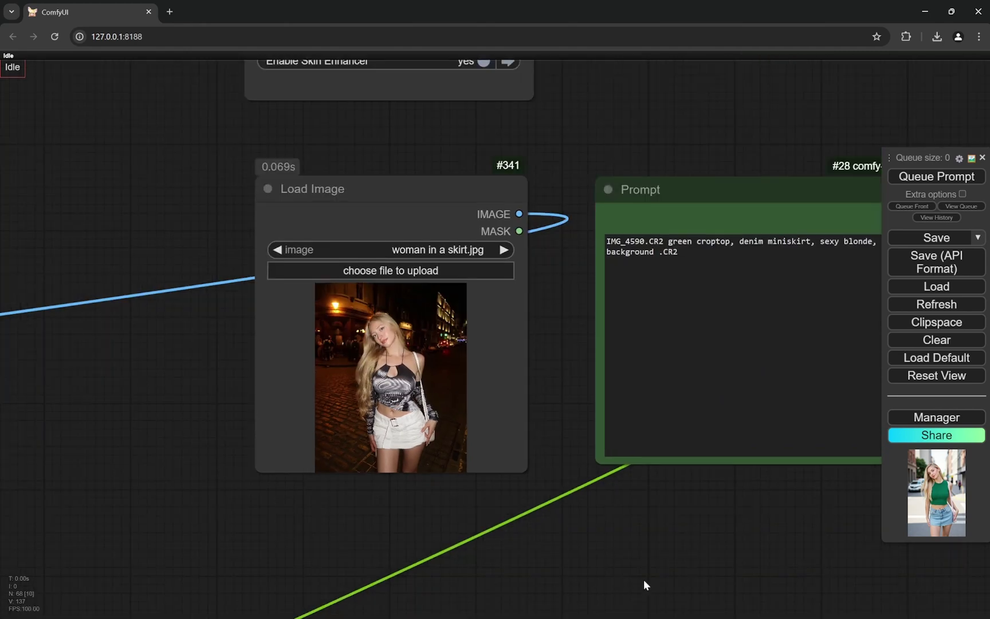
pyautogui.moveTo(644, 579); pyautogui.dragTo(564, 536)
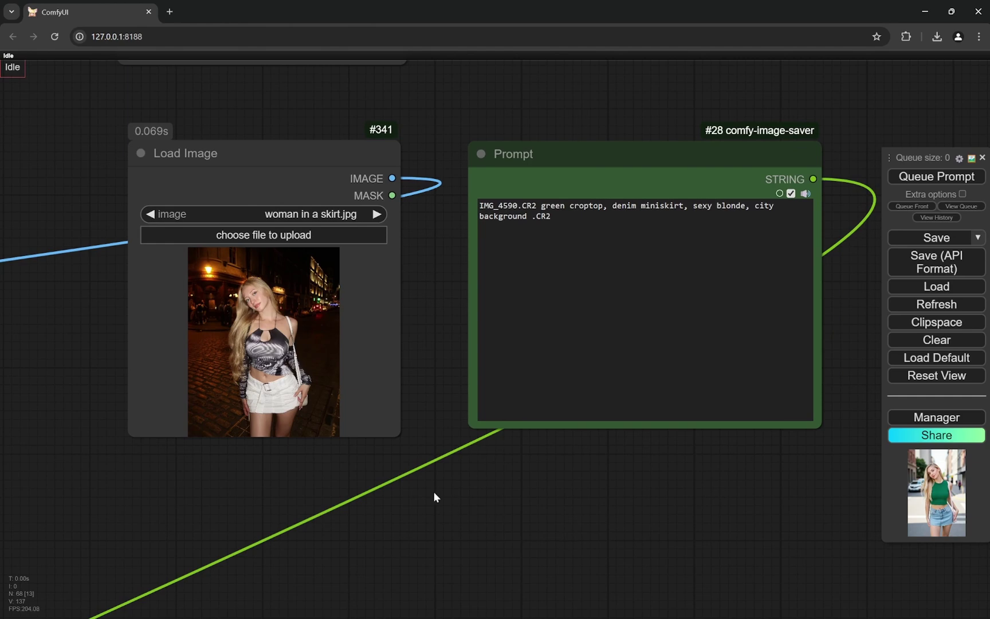
# - Center the prompt text and highlight its leading file name and the number 4590
pyautogui.scroll(1, 426, 489)
pyautogui.scroll(-1, 431, 486)
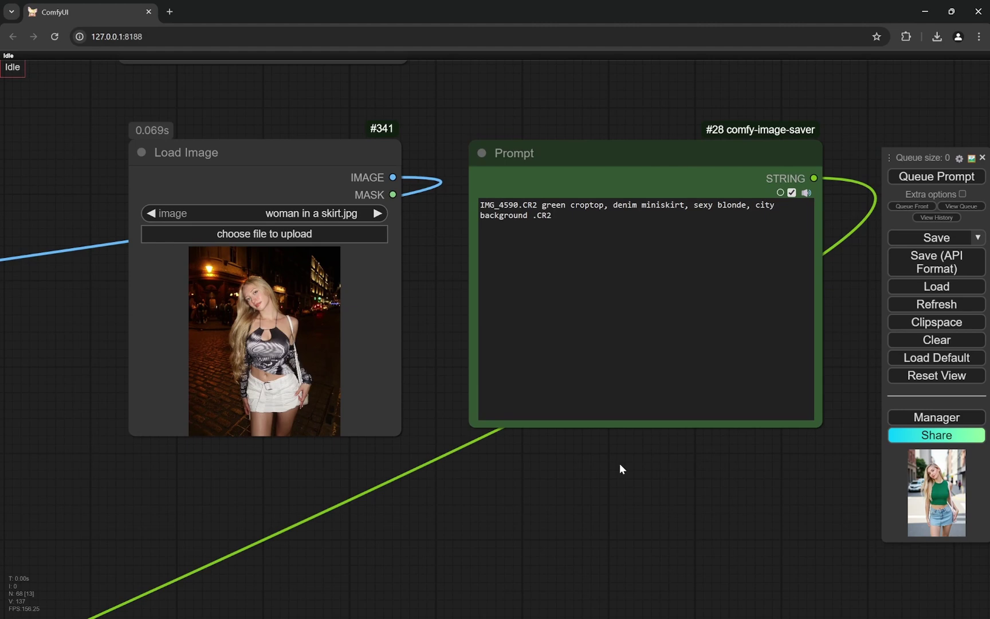
pyautogui.scroll(1, 668, 459)
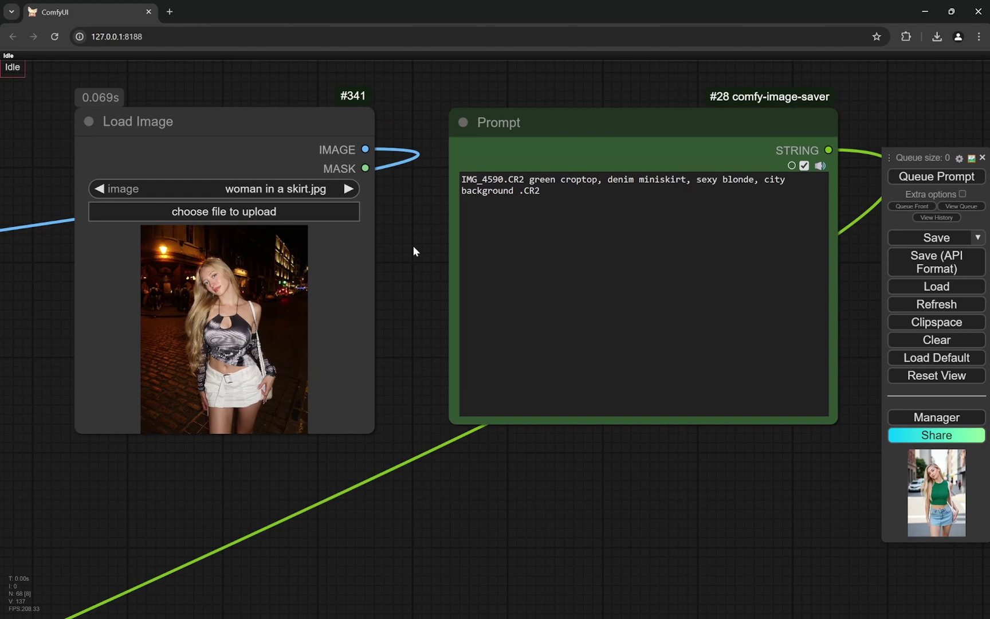
pyautogui.scroll(1, 413, 246)
pyautogui.scroll(1, 410, 247)
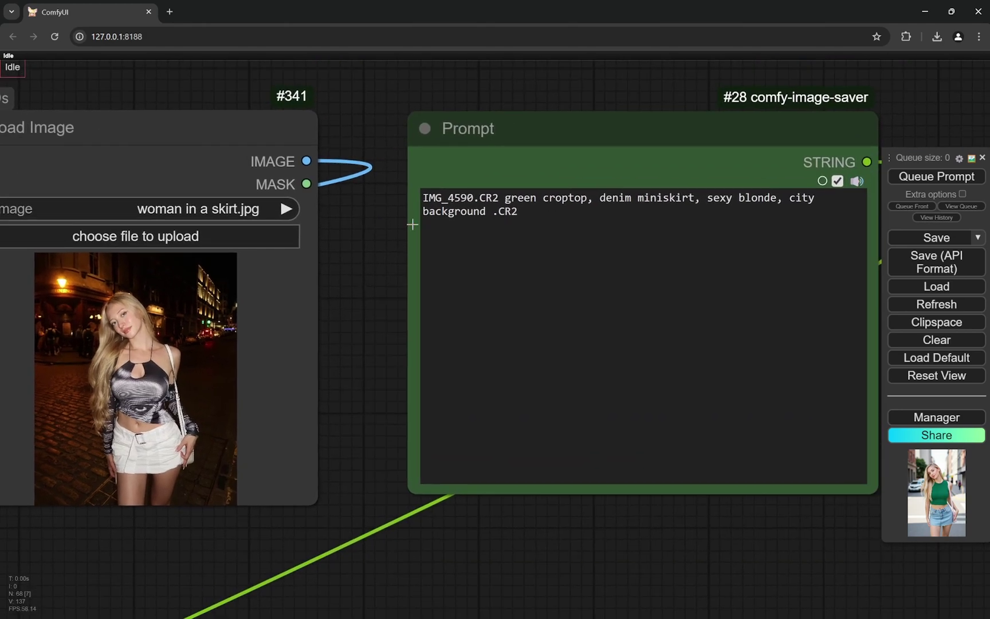
pyautogui.moveTo(369, 239); pyautogui.dragTo(345, 248)
pyautogui.scroll(3, 343, 245)
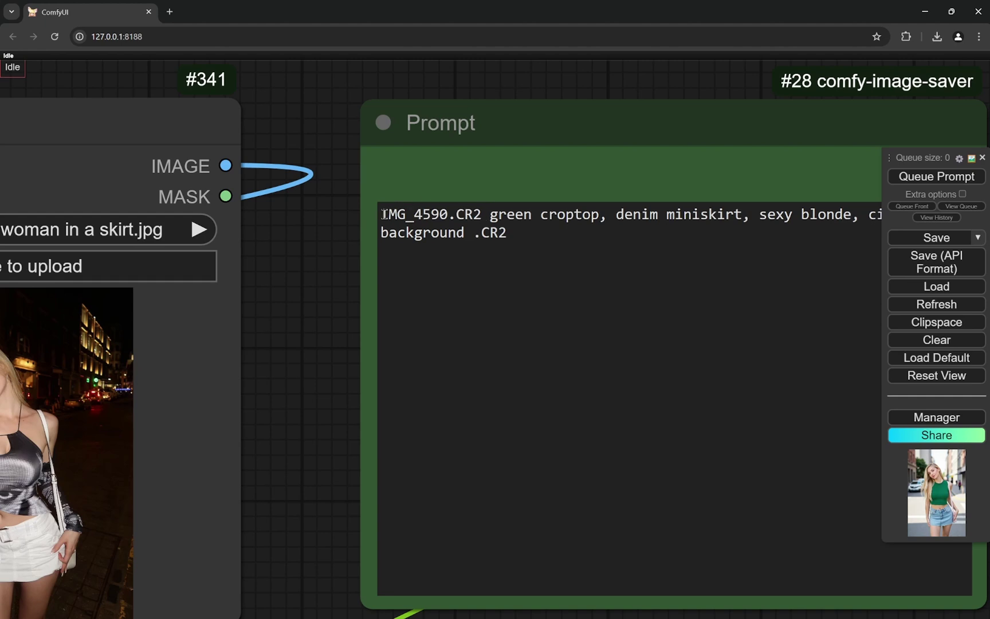
pyautogui.moveTo(382, 214); pyautogui.dragTo(483, 215)
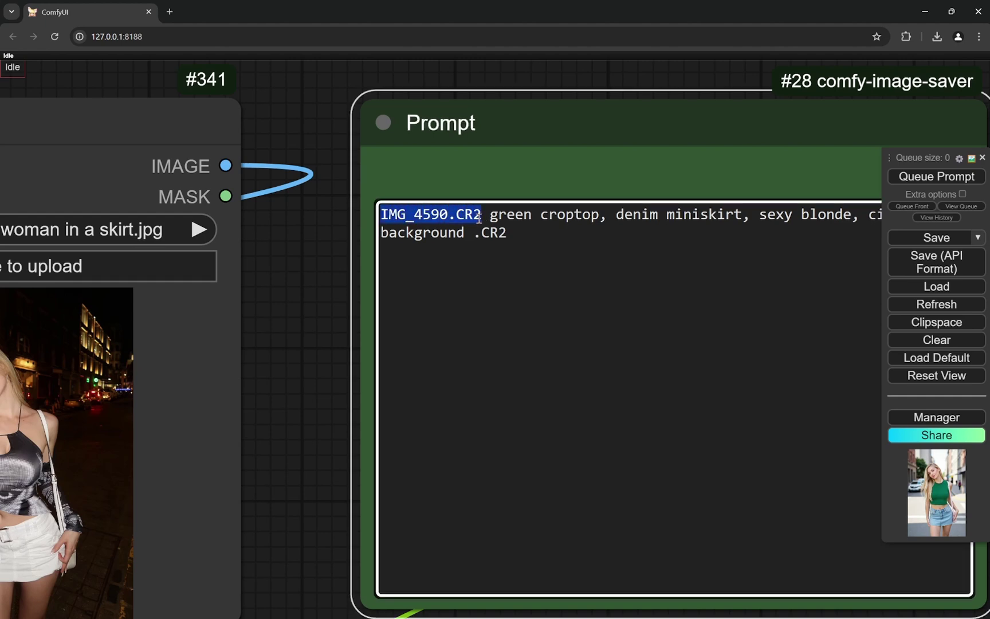
pyautogui.click(530, 239)
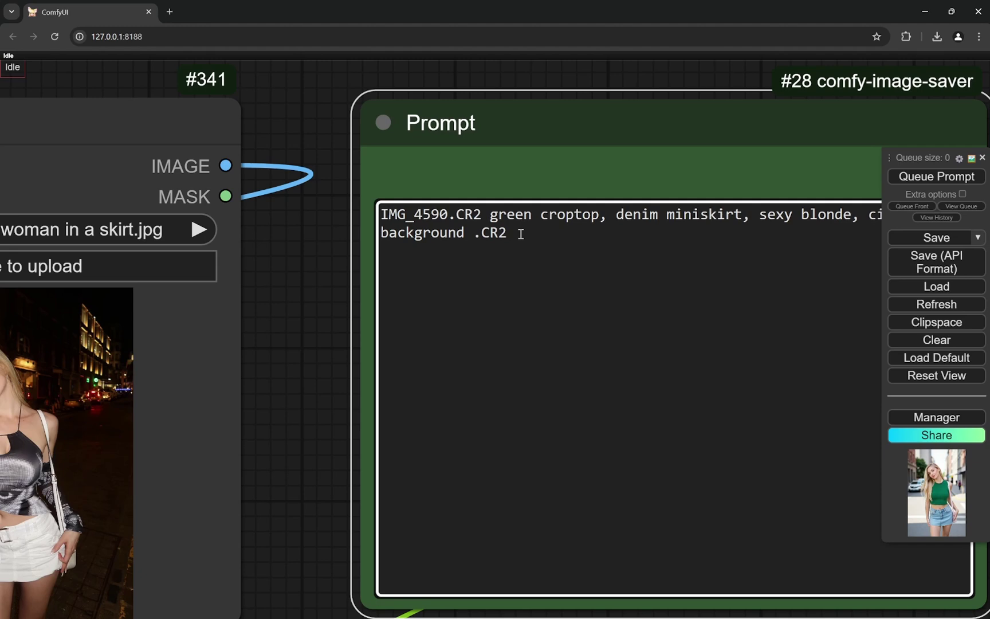
pyautogui.scroll(1, 319, 224)
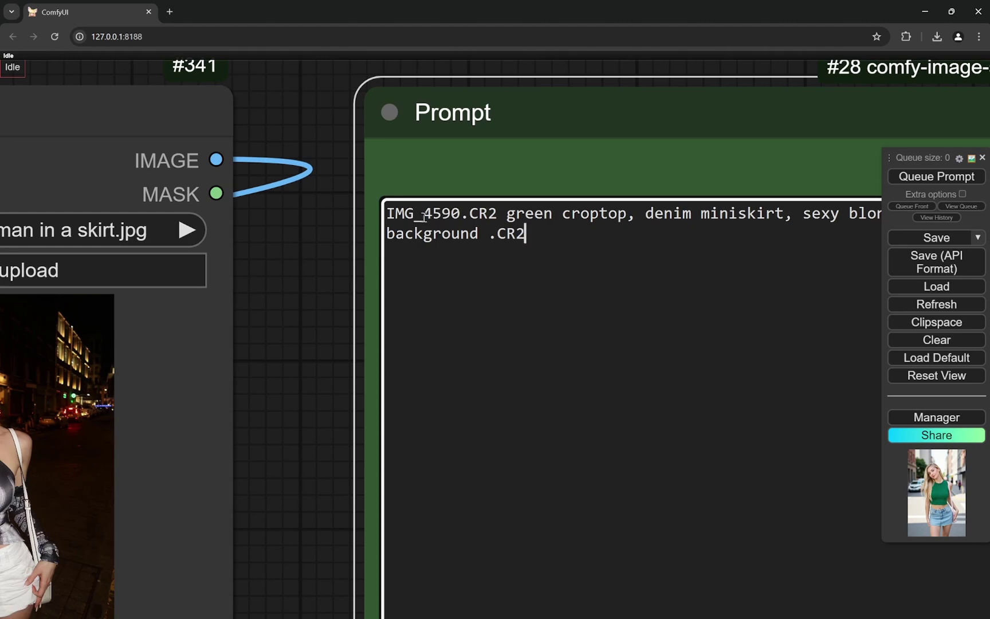
pyautogui.moveTo(424, 216); pyautogui.dragTo(458, 220)
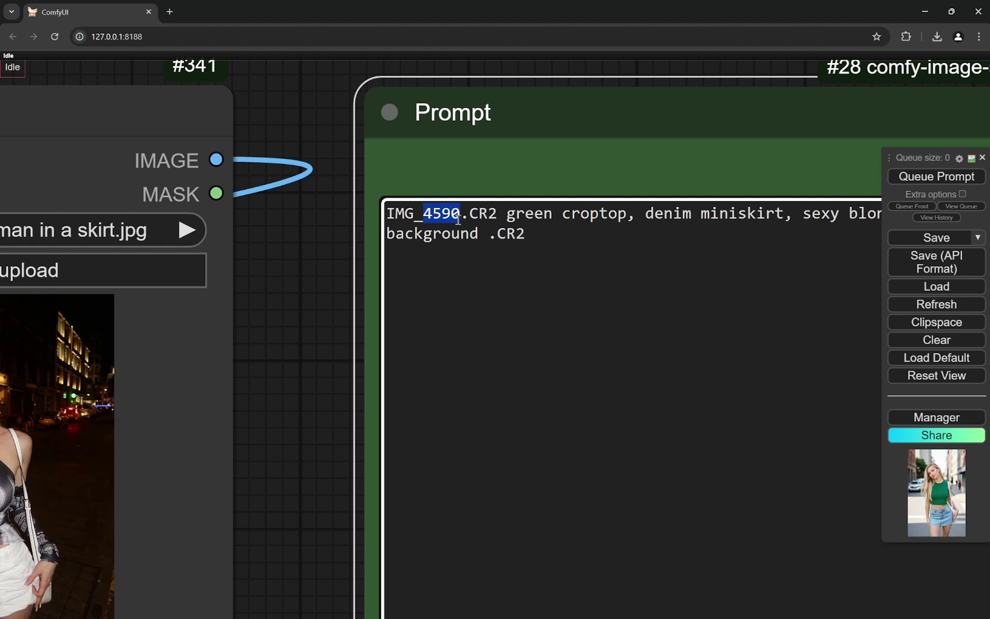
pyautogui.click(472, 216)
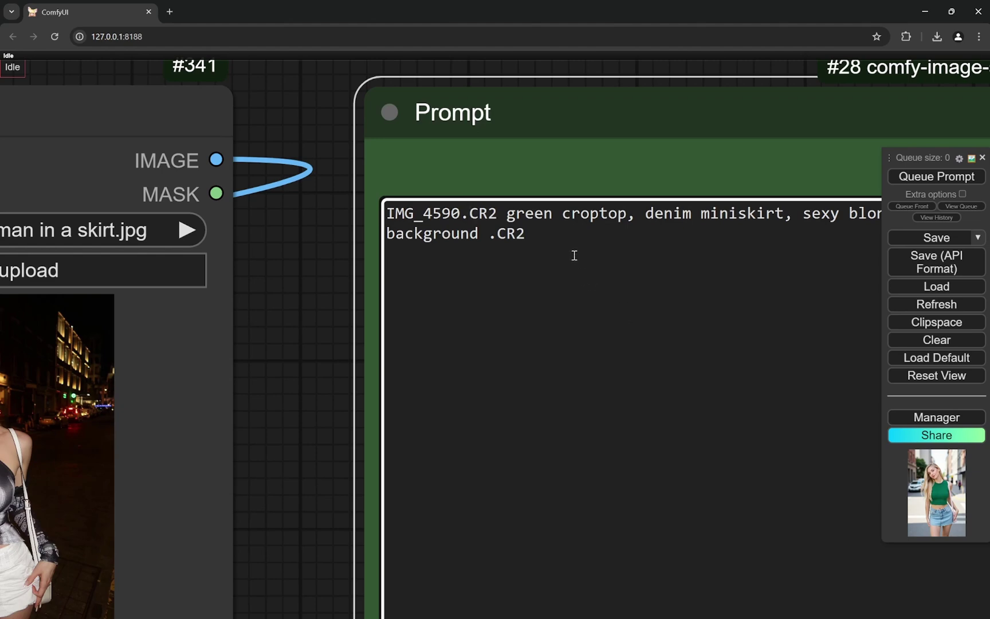
# - Move the reference image aside to show the KSampler and its result image
pyautogui.scroll(-9, 299, 317)
pyautogui.scroll(-6, 302, 311)
pyautogui.scroll(9, 301, 312)
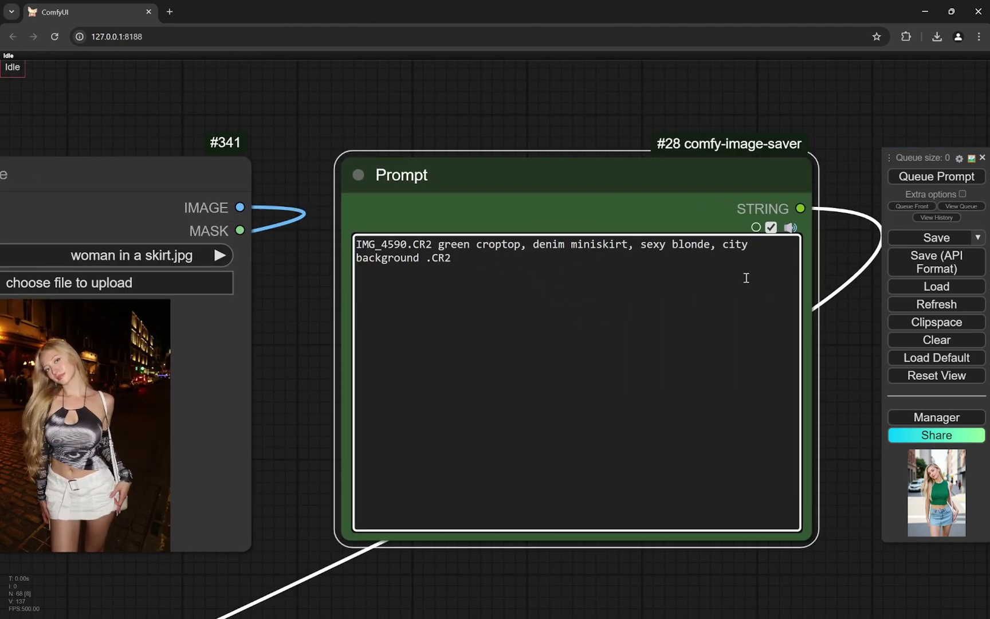
pyautogui.scroll(-5, 298, 318)
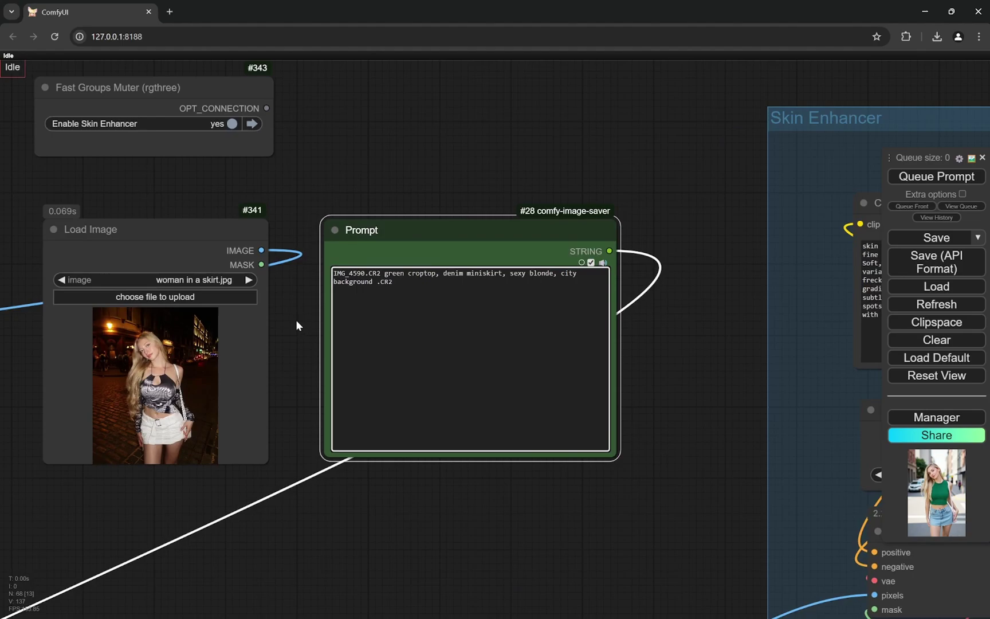
pyautogui.scroll(-1, 472, 204)
pyautogui.moveTo(280, 431); pyautogui.dragTo(559, 210)
pyautogui.scroll(-6, 561, 300)
pyautogui.scroll(3, 578, 303)
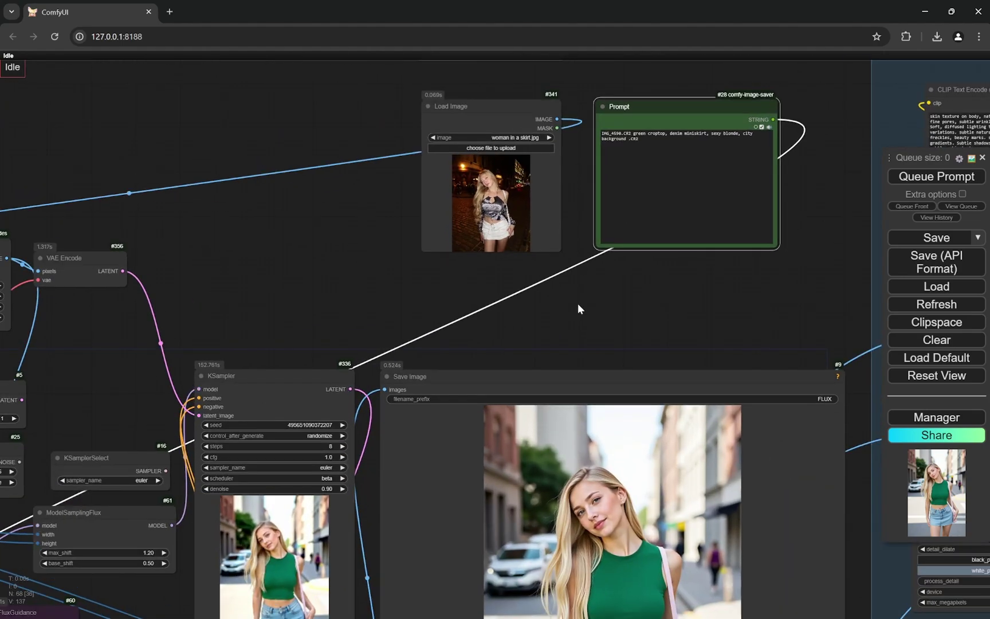
pyautogui.moveTo(578, 303); pyautogui.dragTo(646, 260)
# - Pan down to the depth ControlNet nodes and the depth preview
pyautogui.scroll(-5, 694, 270)
pyautogui.scroll(3, 243, 280)
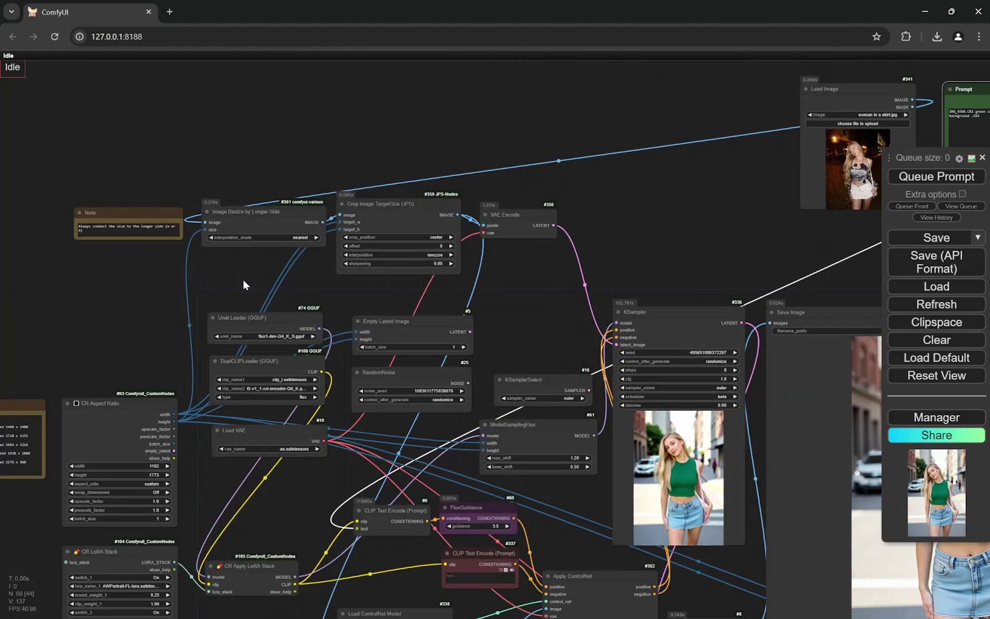
pyautogui.scroll(-2, 399, 547)
pyautogui.scroll(2, 418, 577)
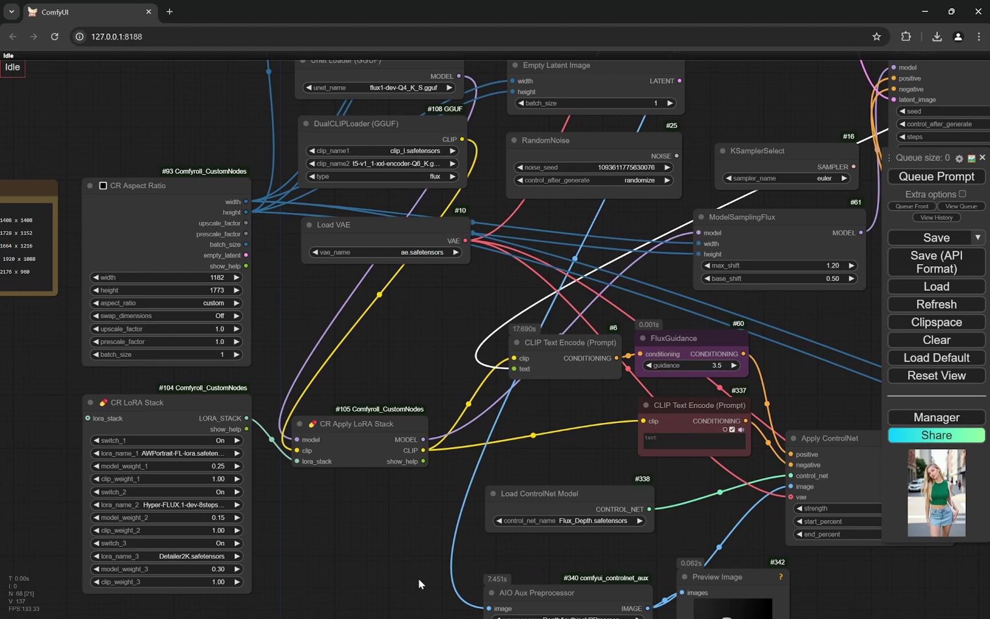
pyautogui.moveTo(419, 578); pyautogui.dragTo(336, 411)
pyautogui.scroll(4, 551, 395)
pyautogui.scroll(1, 552, 391)
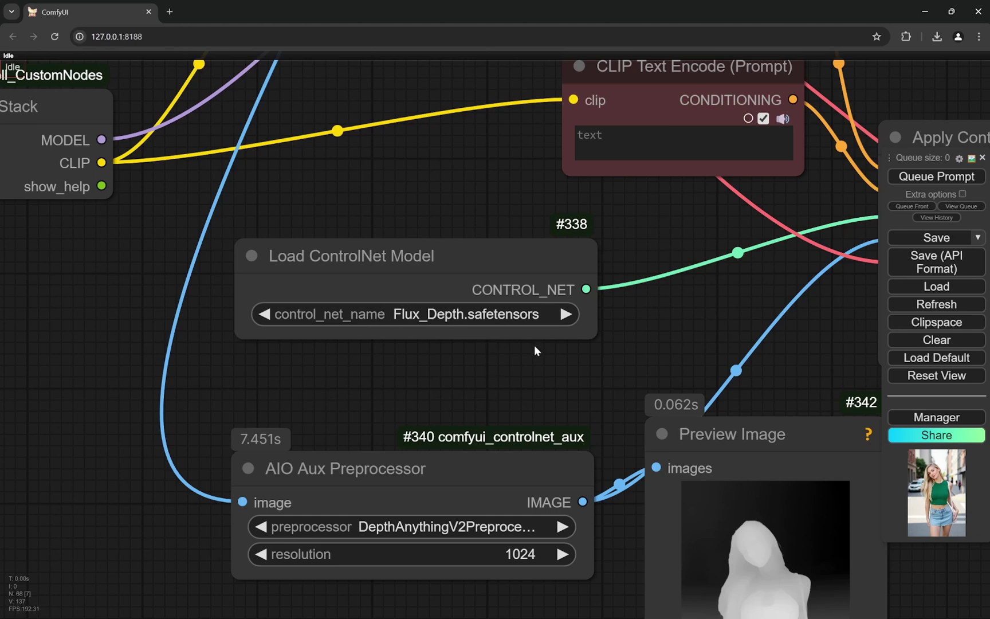
pyautogui.scroll(-3, 545, 361)
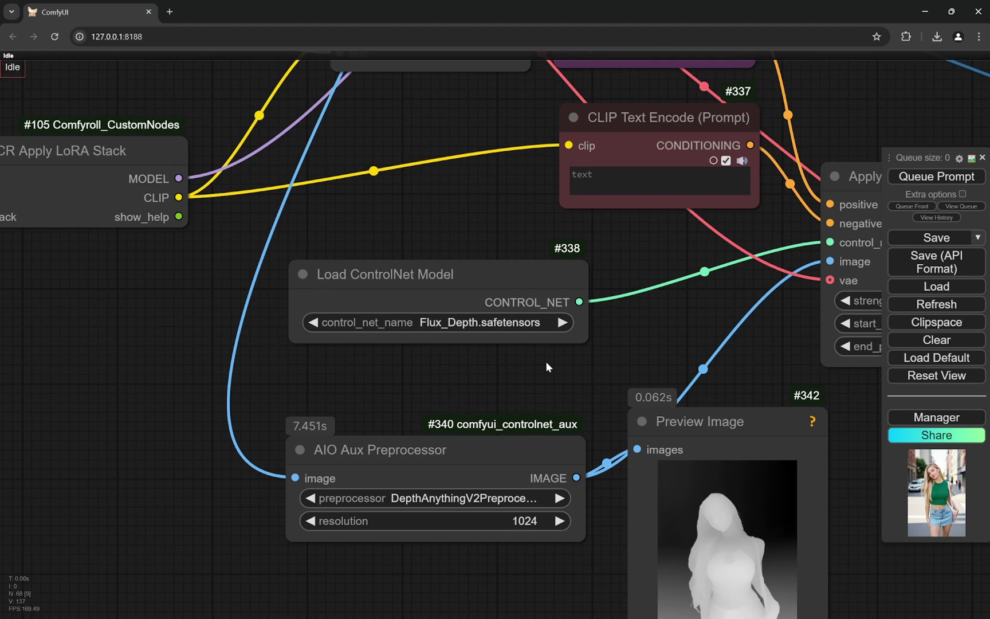
pyautogui.moveTo(542, 544); pyautogui.dragTo(525, 467)
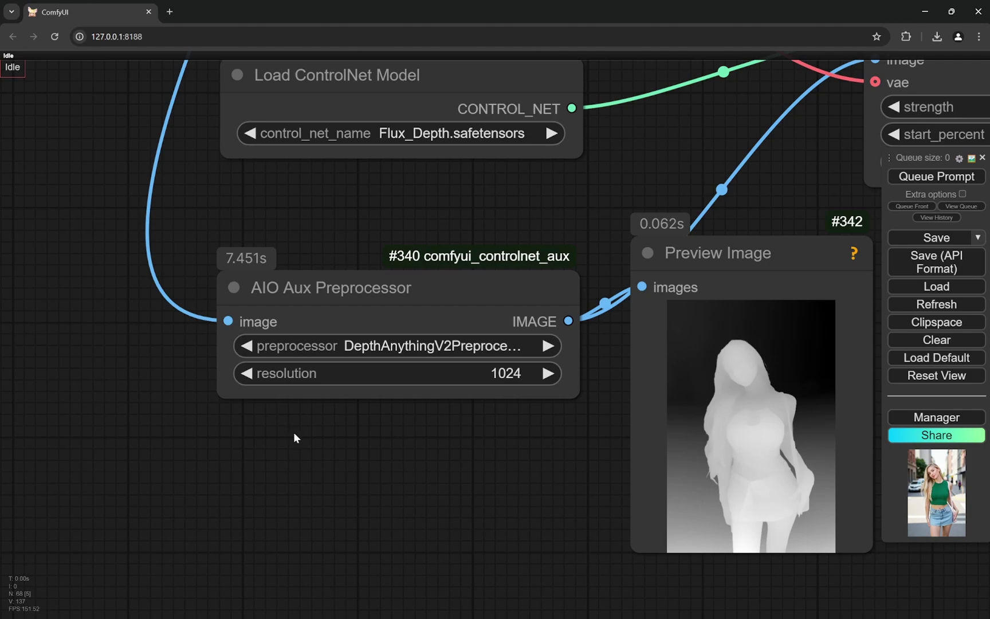
# - Zoom out and shift the graph to show the Image Resize, Crop Image, Unet Loader and KSampler nodes
pyautogui.scroll(-2, 336, 424)
pyautogui.scroll(3, 354, 424)
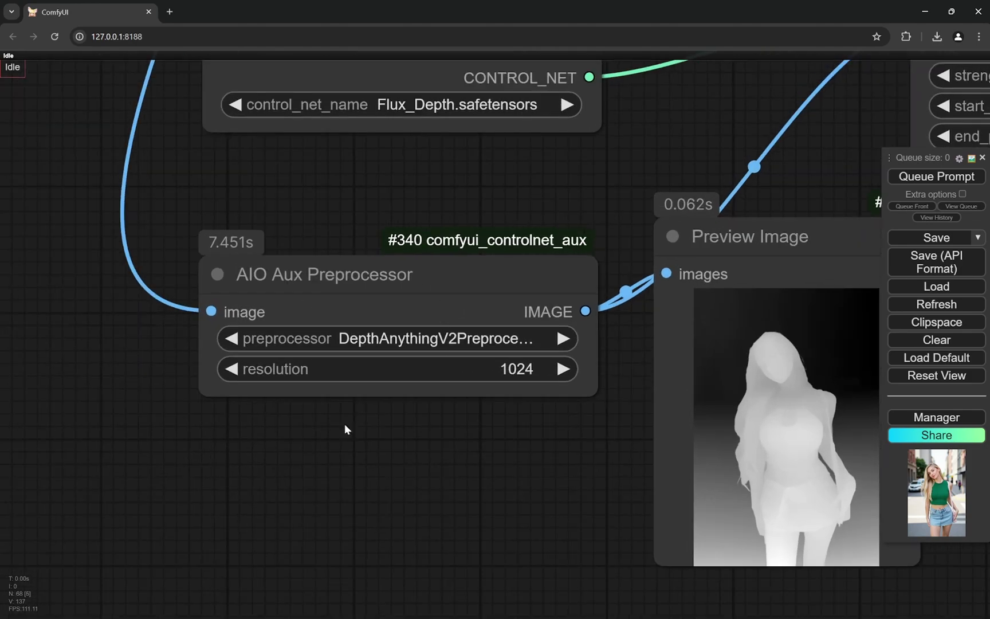
pyautogui.scroll(-20, 441, 466)
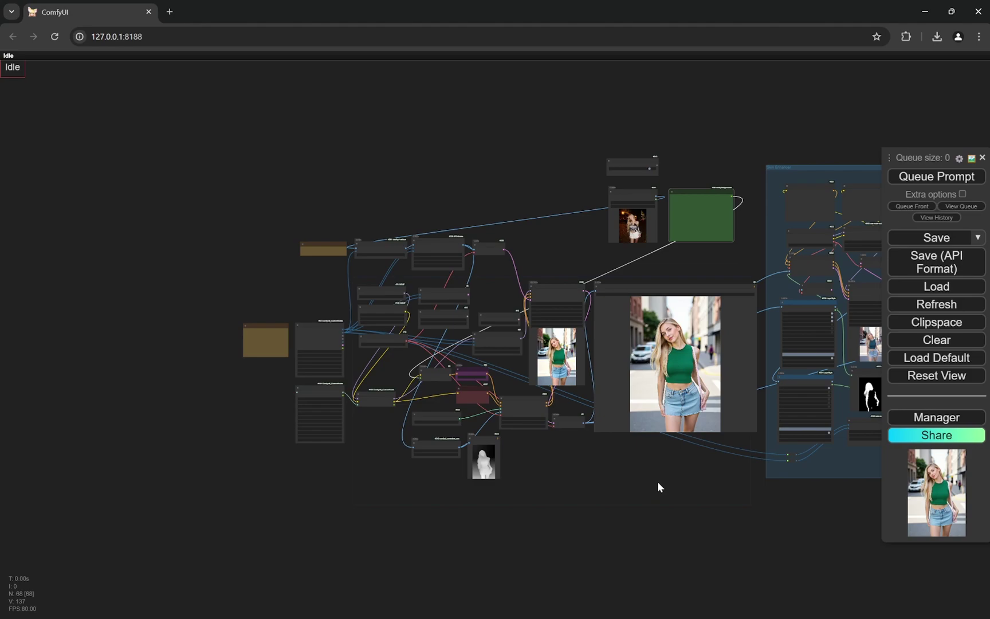
pyautogui.scroll(5, 453, 393)
pyautogui.scroll(-6, 539, 405)
pyautogui.scroll(10, 646, 454)
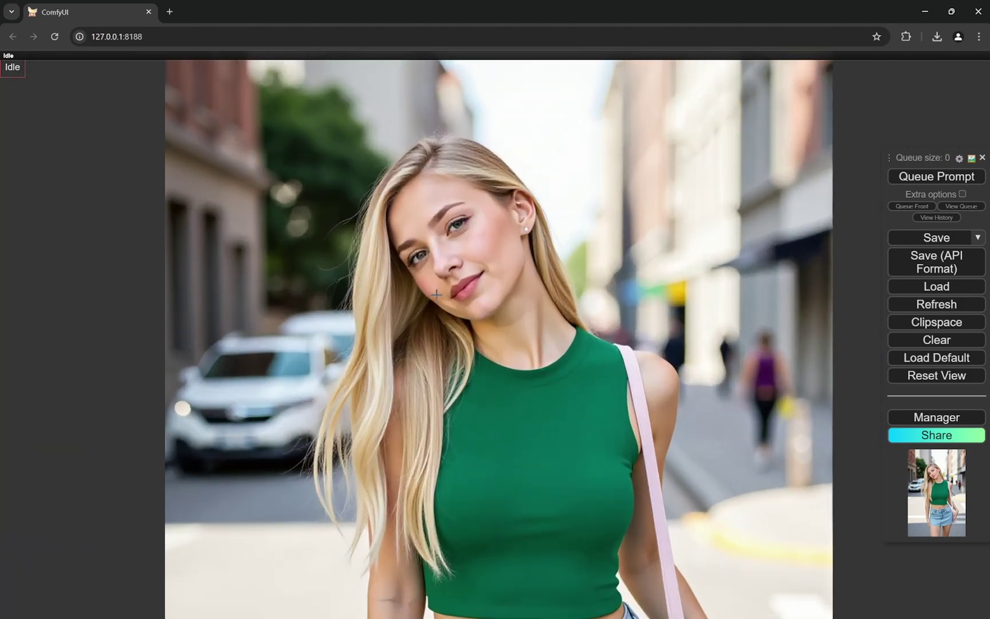
pyautogui.scroll(-4, 554, 357)
pyautogui.scroll(1, 722, 338)
pyautogui.scroll(-4, 723, 338)
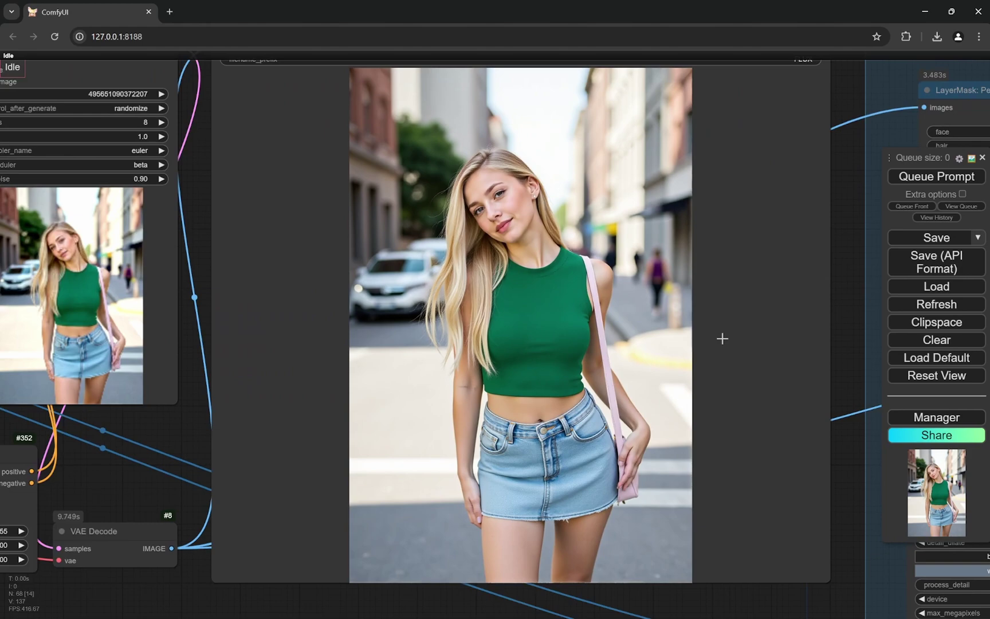
pyautogui.scroll(3, 720, 338)
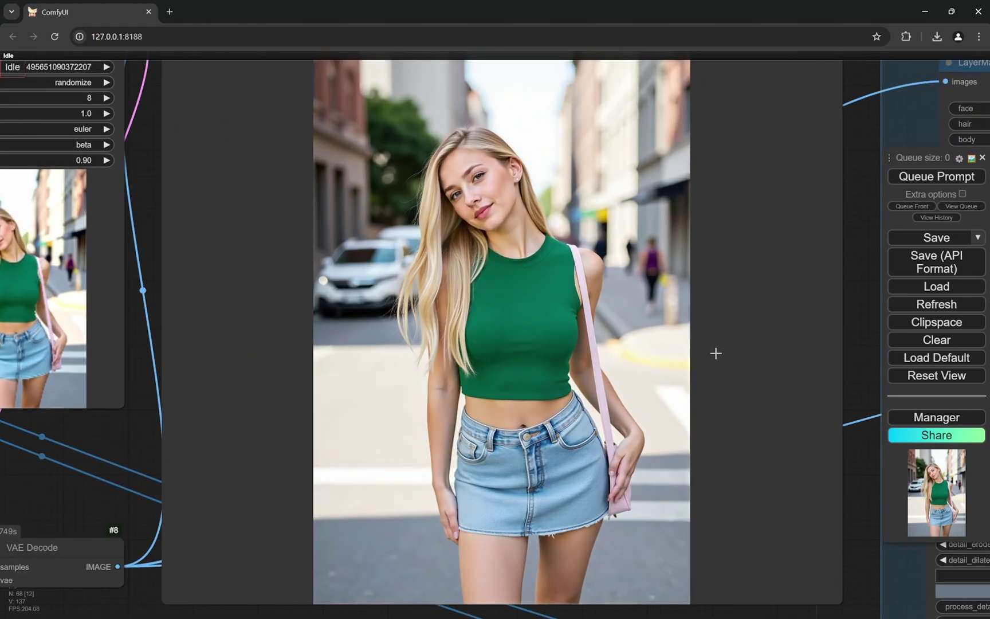
pyautogui.scroll(-8, 716, 353)
pyautogui.moveTo(498, 194); pyautogui.dragTo(623, 250)
pyautogui.scroll(6, 621, 256)
pyautogui.moveTo(707, 360); pyautogui.dragTo(513, 246)
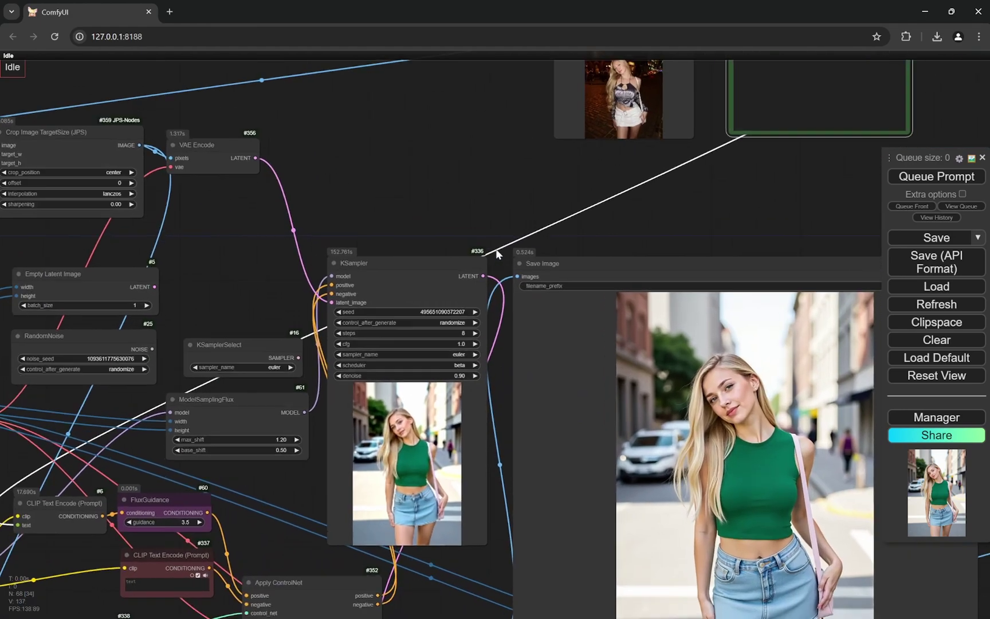
pyautogui.scroll(-3, 586, 217)
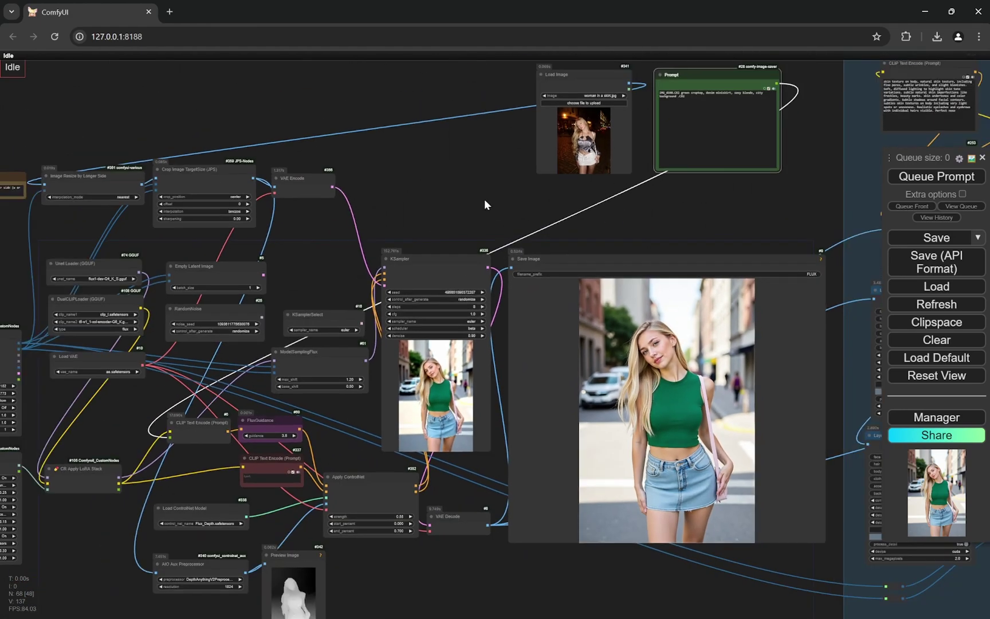
pyautogui.moveTo(486, 204); pyautogui.dragTo(585, 227)
pyautogui.scroll(4, 591, 224)
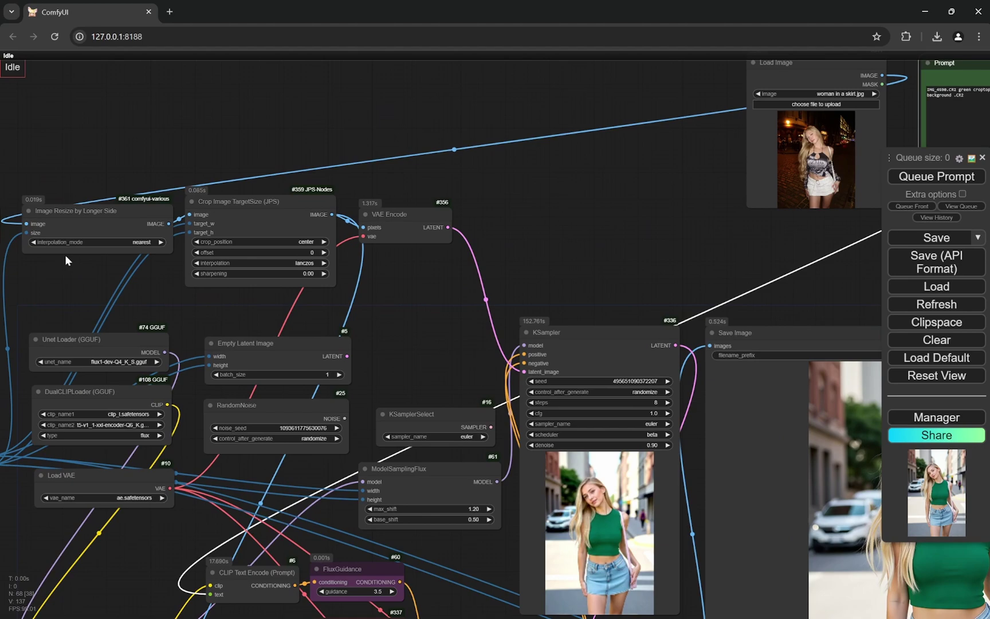
pyautogui.scroll(5, 66, 261)
pyautogui.moveTo(67, 268); pyautogui.dragTo(366, 275)
pyautogui.scroll(1, 392, 275)
pyautogui.scroll(-8, 392, 275)
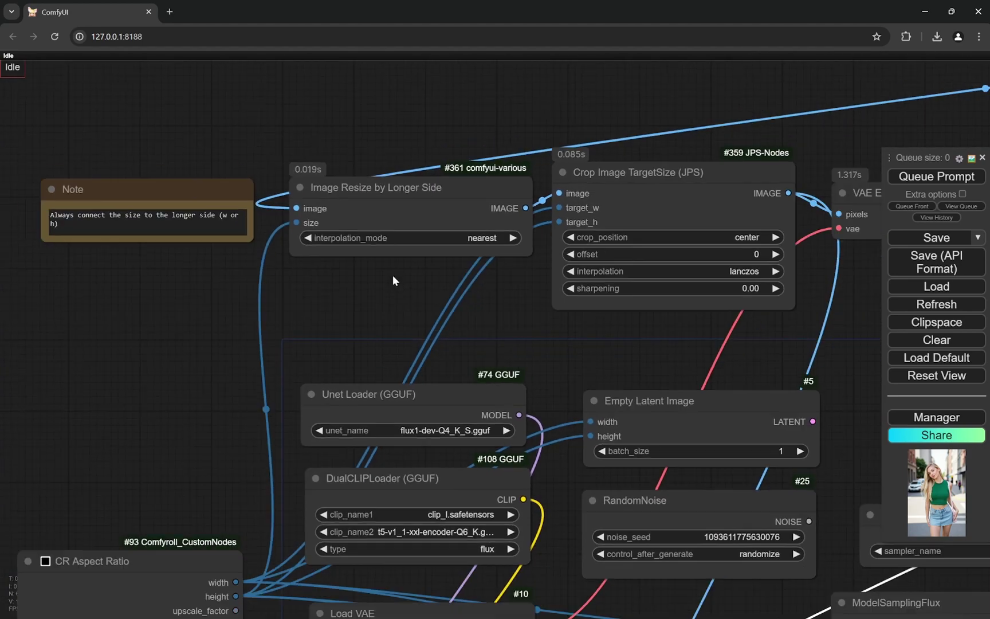
pyautogui.scroll(6, 427, 244)
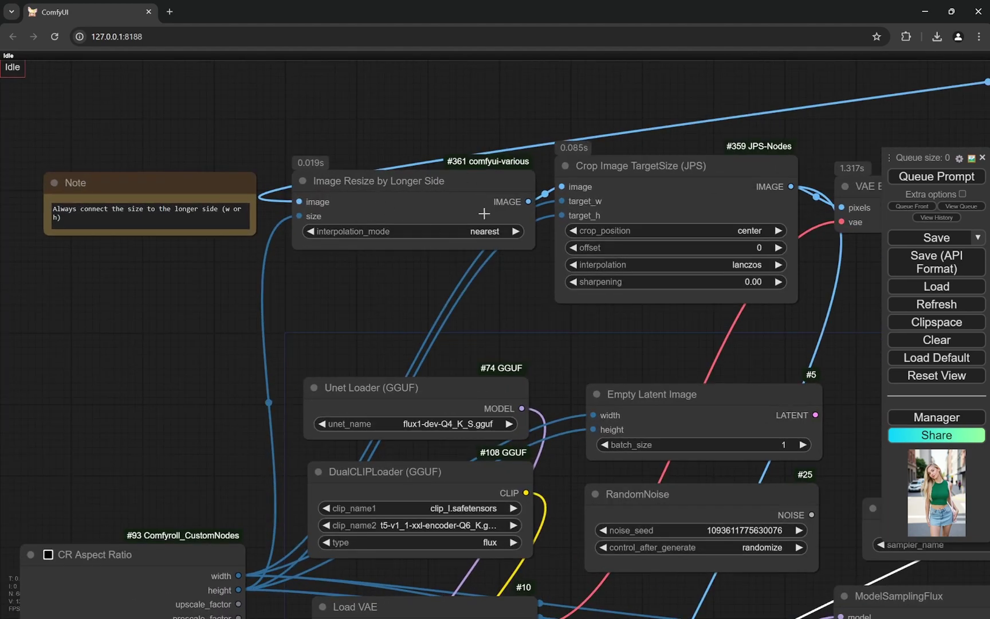
pyautogui.scroll(-5, 378, 262)
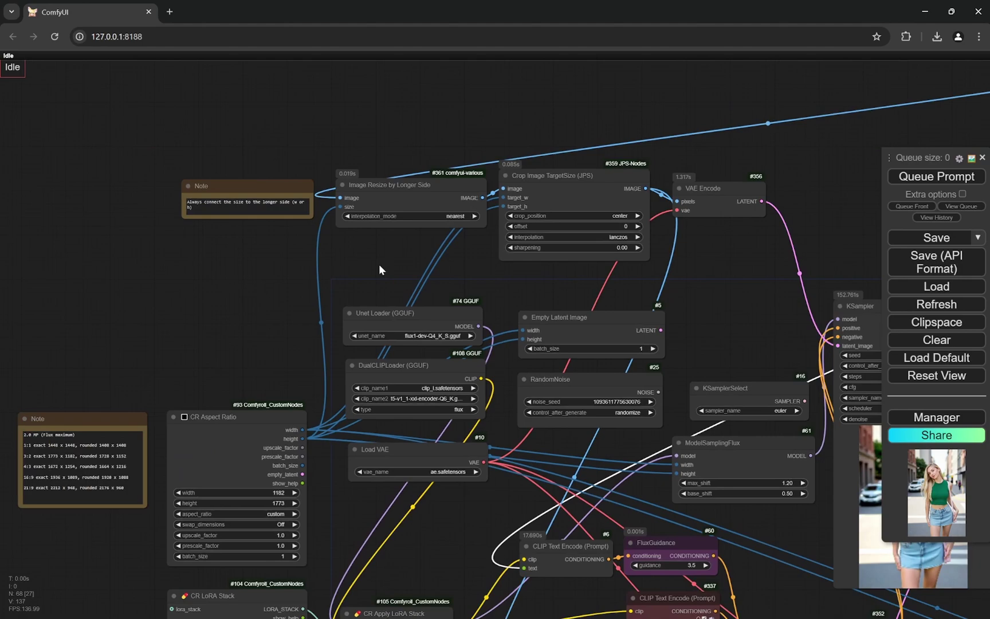
pyautogui.scroll(5, 306, 437)
pyautogui.moveTo(297, 509); pyautogui.dragTo(431, 481)
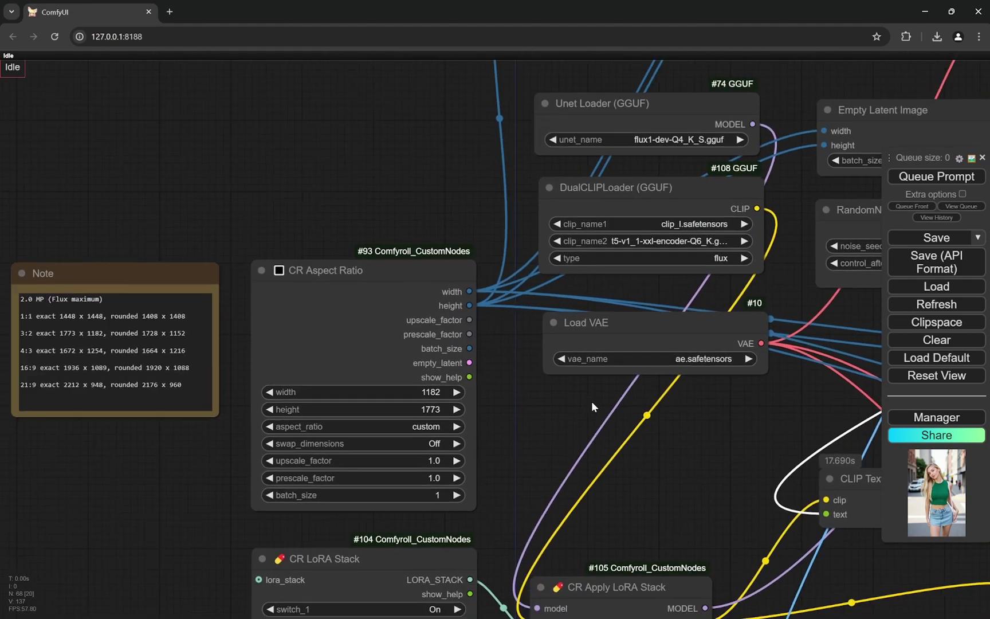
pyautogui.moveTo(4, 485); pyautogui.dragTo(107, 445)
pyautogui.moveTo(54, 321); pyautogui.dragTo(165, 371)
pyautogui.scroll(4, 160, 361)
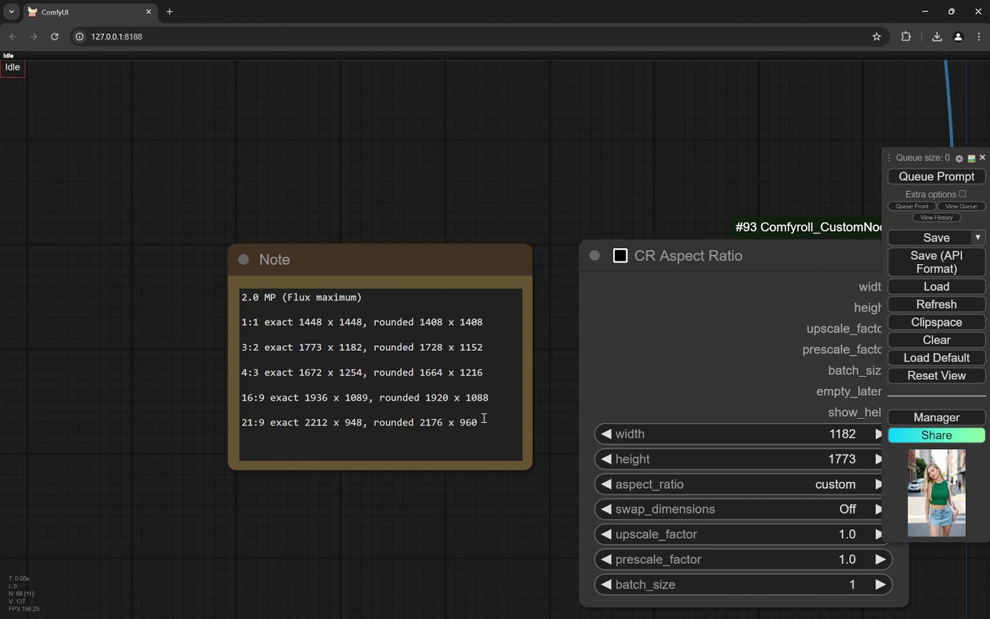
pyautogui.scroll(-10, 192, 451)
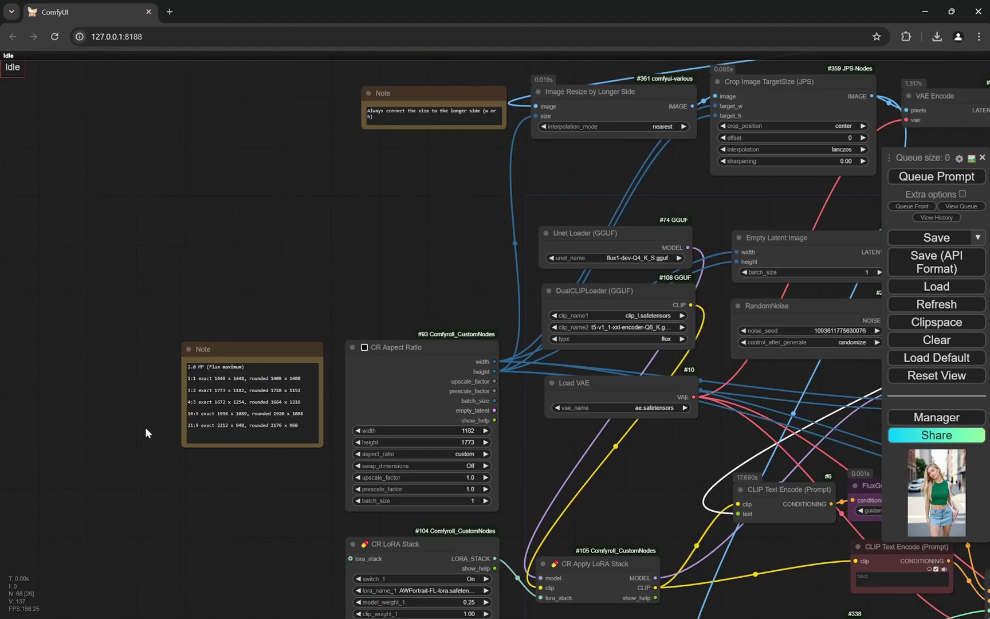
pyautogui.scroll(5, 331, 305)
pyautogui.scroll(2, 331, 296)
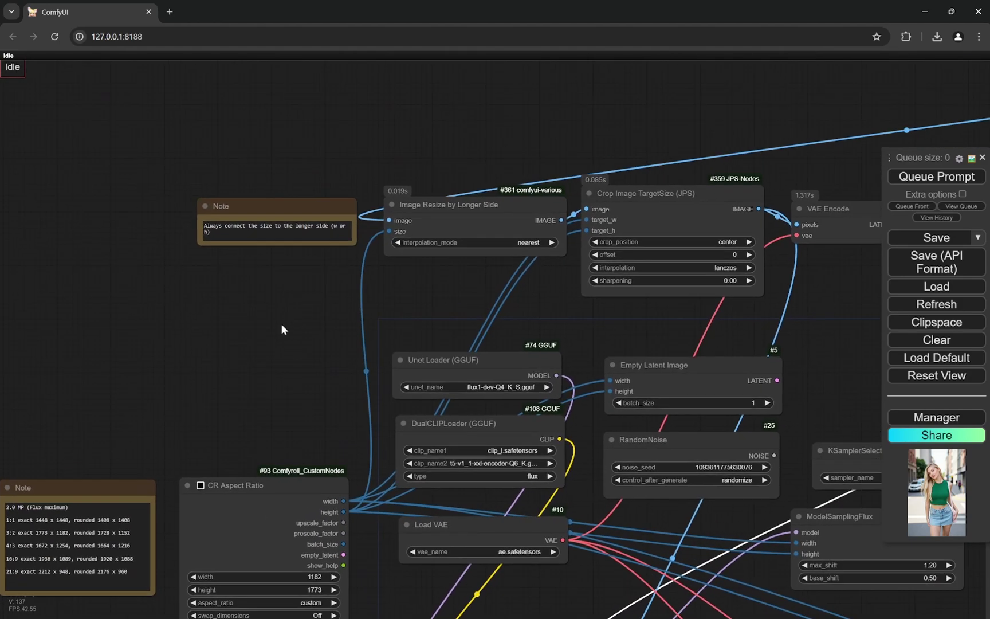
pyautogui.scroll(-8, 330, 297)
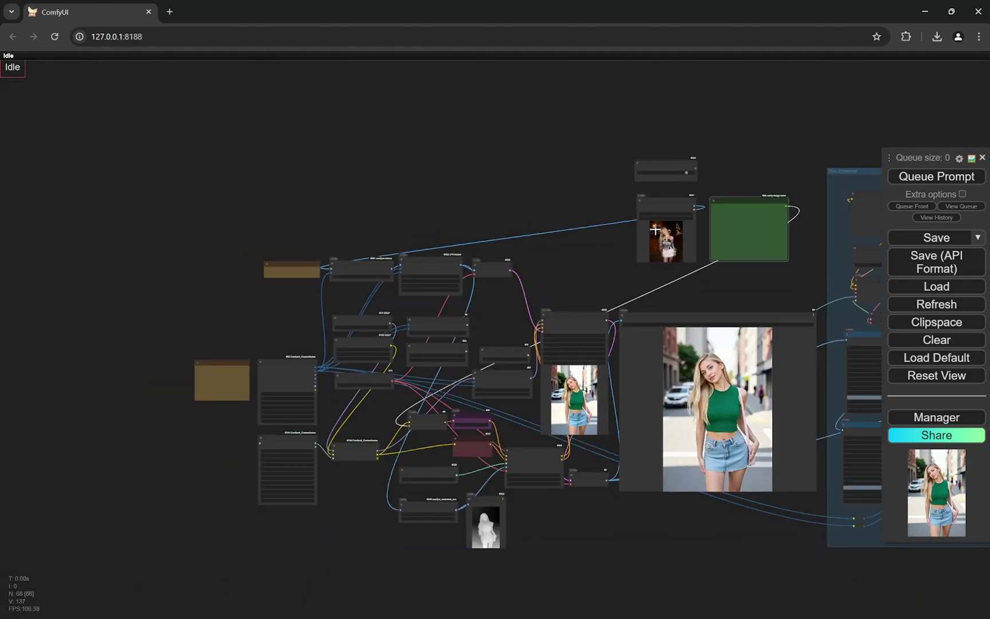
pyautogui.scroll(8, 658, 229)
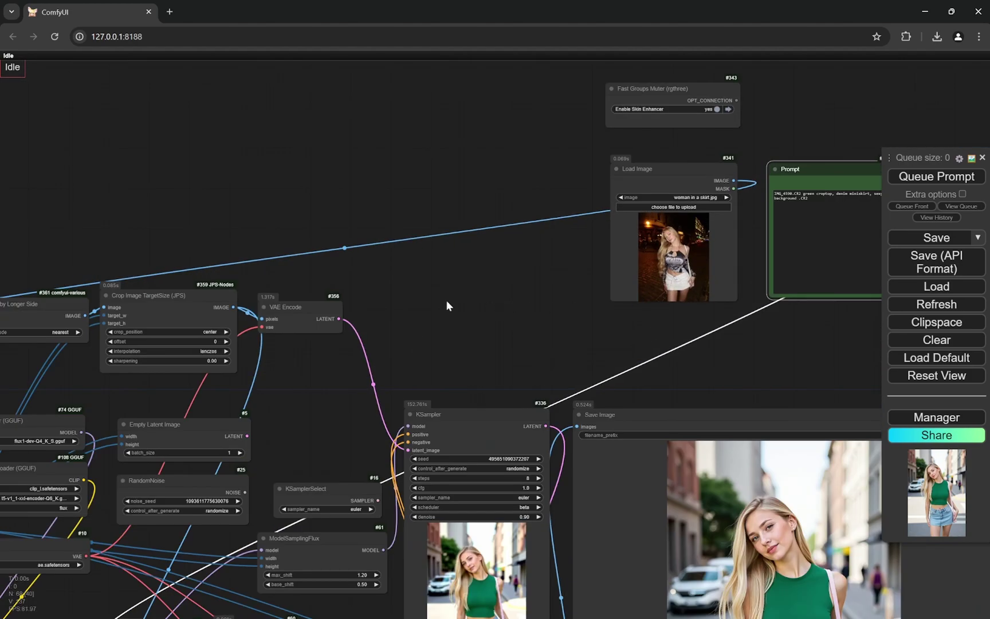
pyautogui.scroll(-5, 772, 258)
pyautogui.scroll(10, 281, 320)
pyautogui.moveTo(321, 331); pyautogui.dragTo(394, 227)
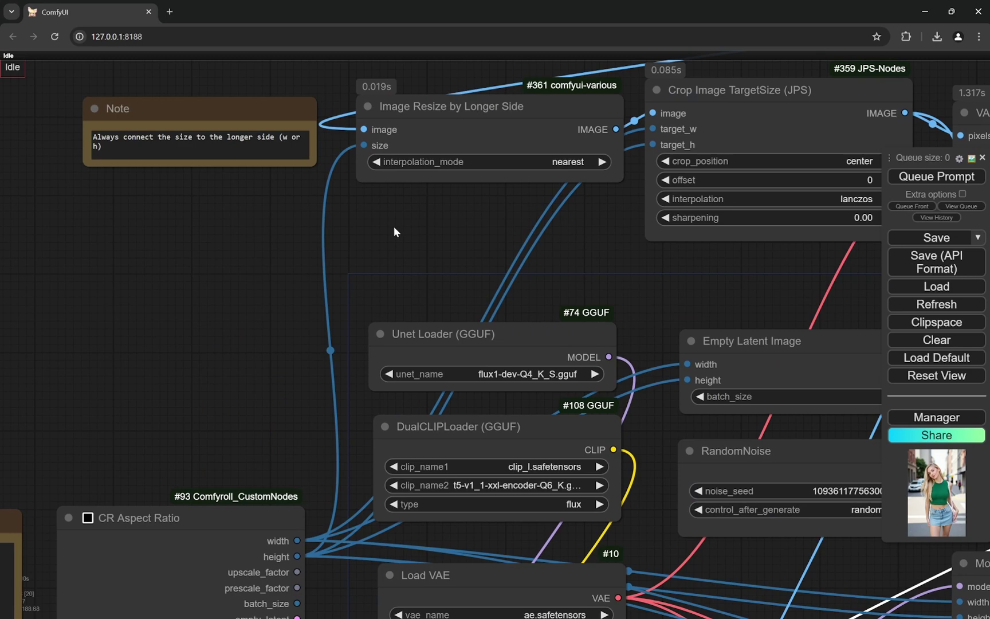
pyautogui.scroll(-1, 393, 226)
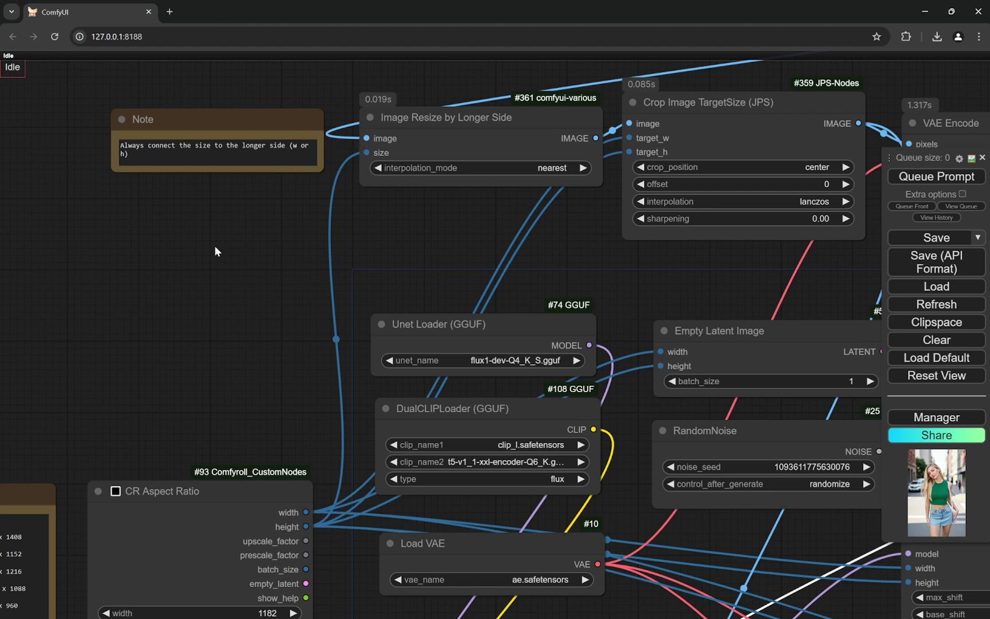
pyautogui.scroll(-3, 72, 328)
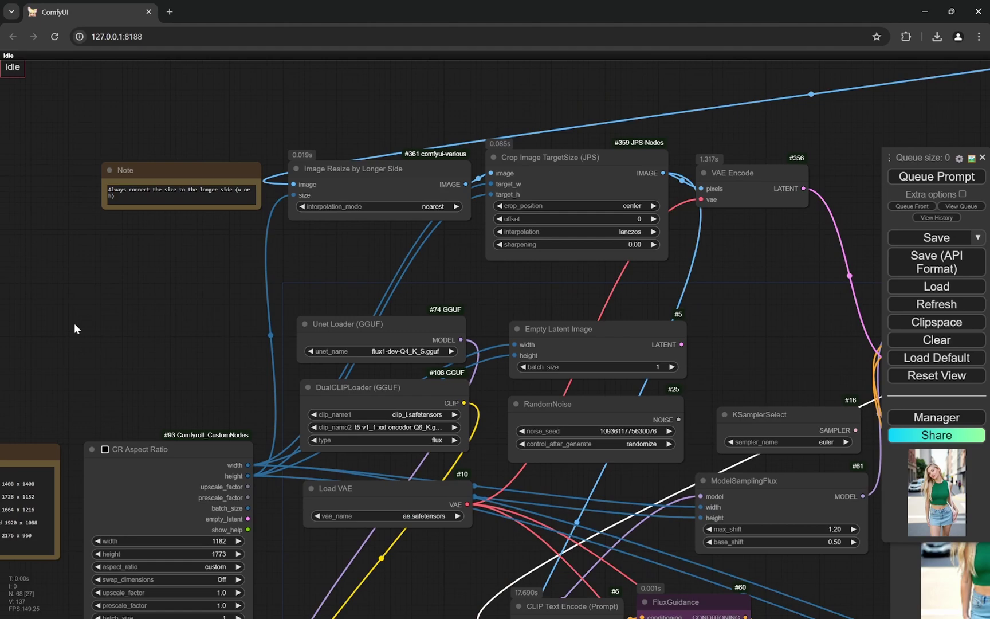
pyautogui.scroll(-3, 195, 345)
pyautogui.scroll(7, 447, 314)
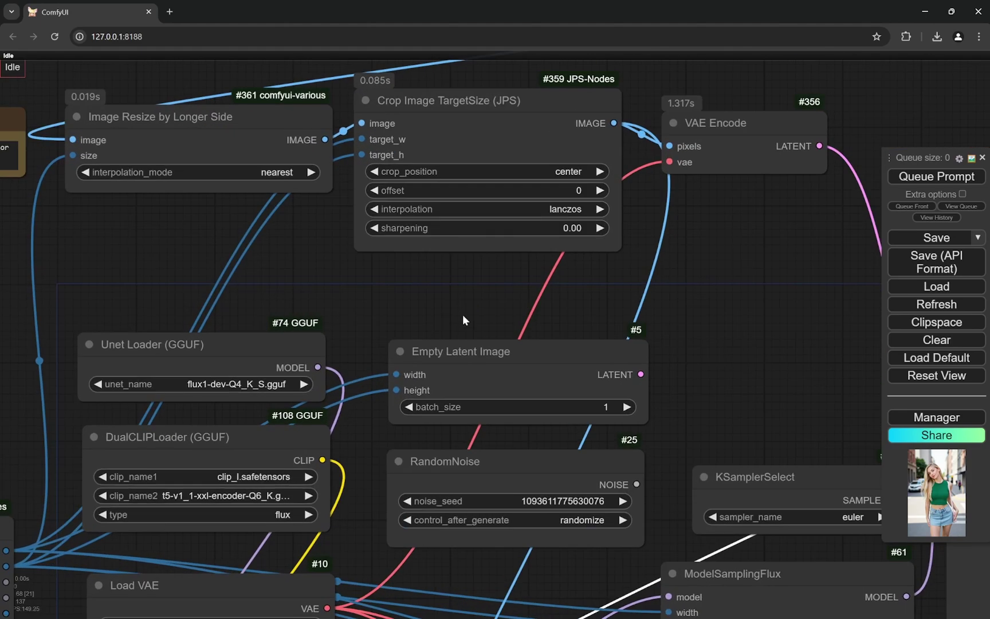
pyautogui.scroll(-1, 692, 273)
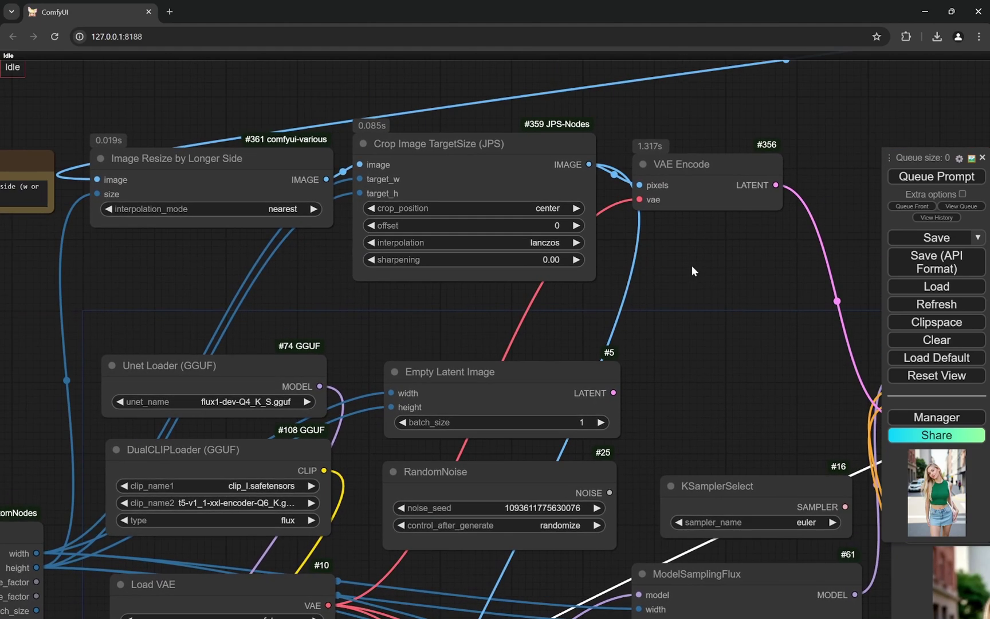
pyautogui.scroll(2, 692, 265)
pyautogui.scroll(-3, 691, 264)
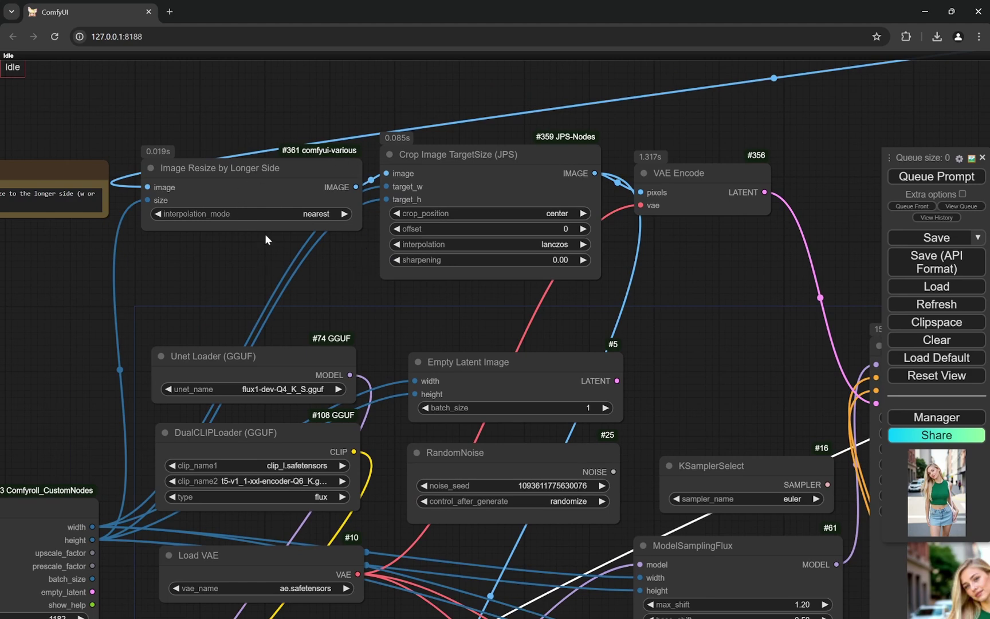
pyautogui.scroll(-1, 350, 292)
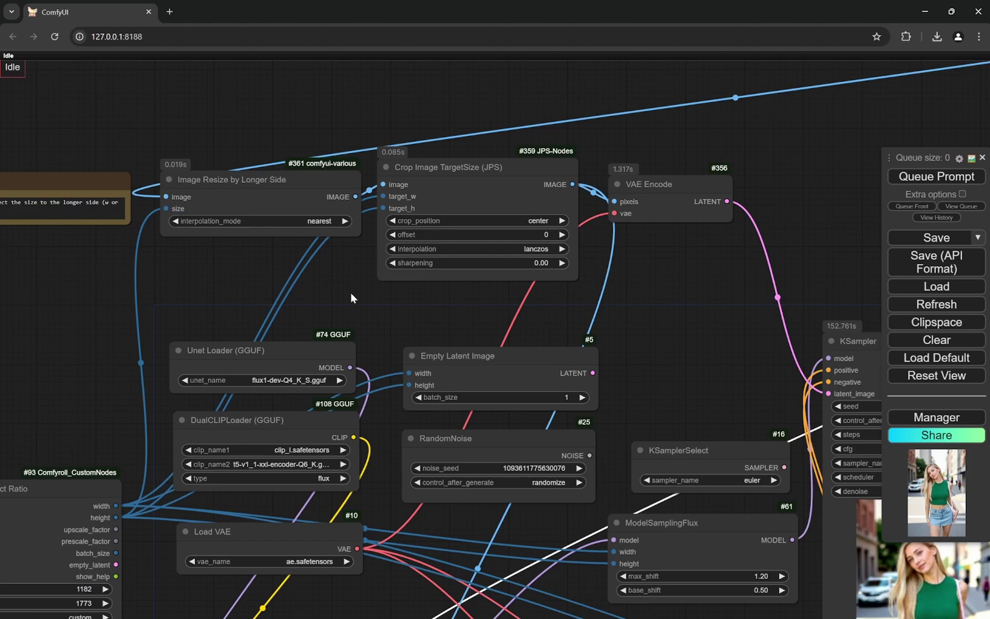
pyautogui.scroll(-2, 351, 292)
pyautogui.scroll(-2, 376, 274)
pyautogui.scroll(-2, 377, 273)
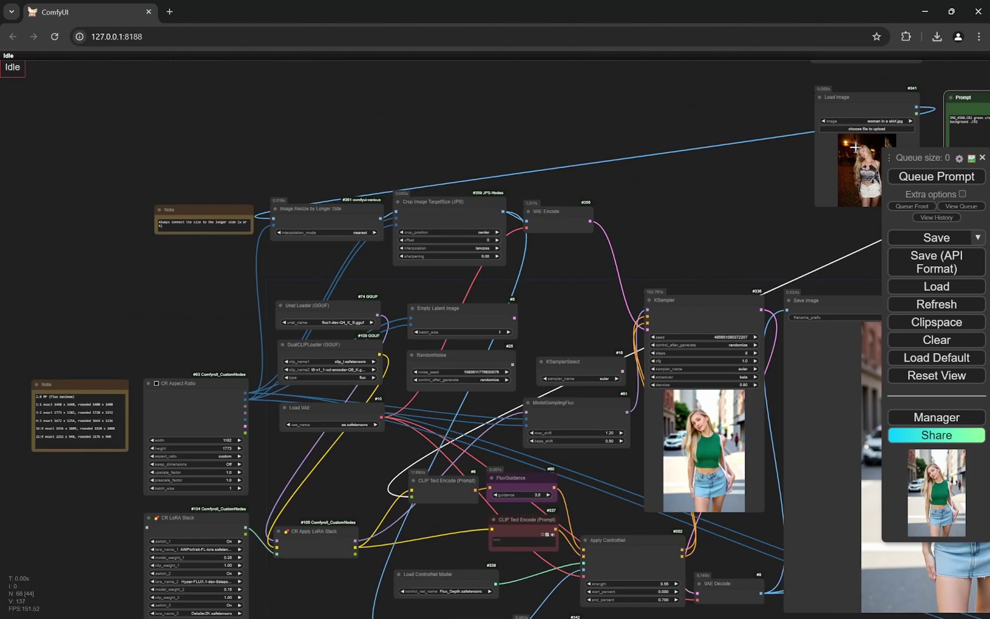
pyautogui.scroll(5, 590, 249)
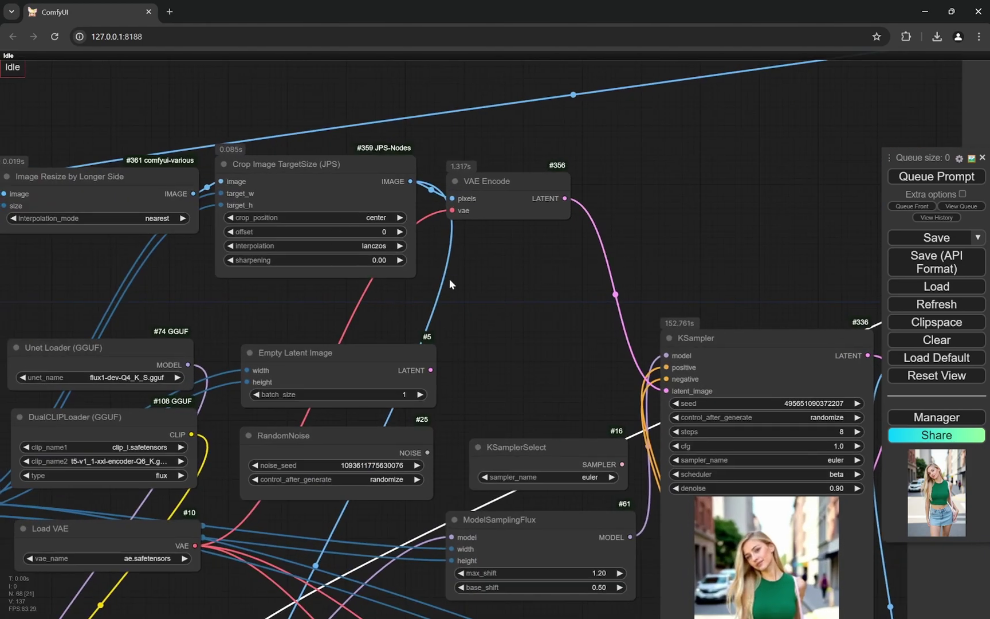
pyautogui.moveTo(449, 278); pyautogui.dragTo(591, 213)
pyautogui.scroll(-2, 591, 213)
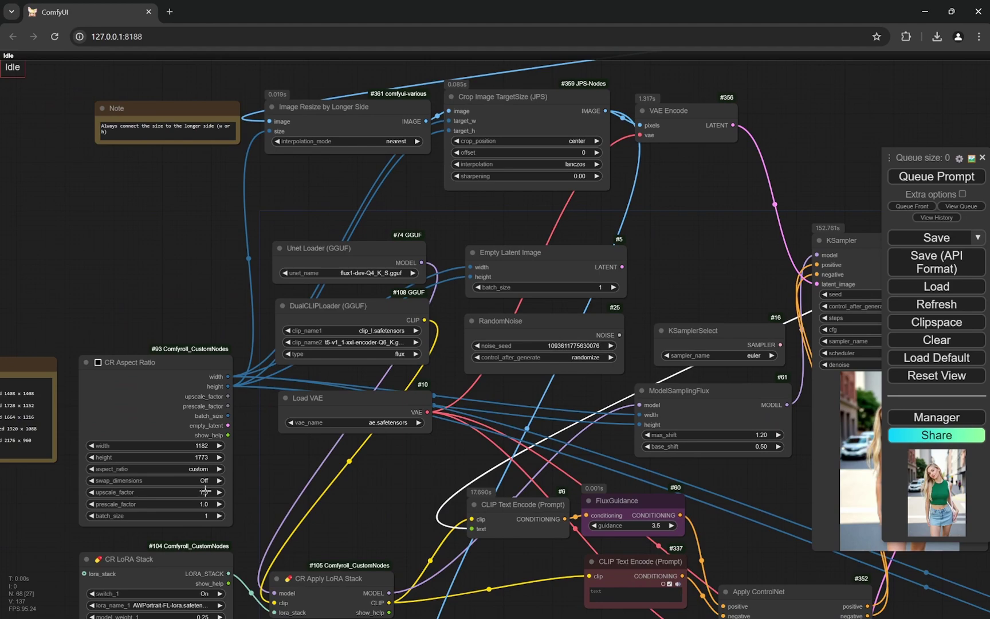
pyautogui.moveTo(711, 316); pyautogui.dragTo(490, 202)
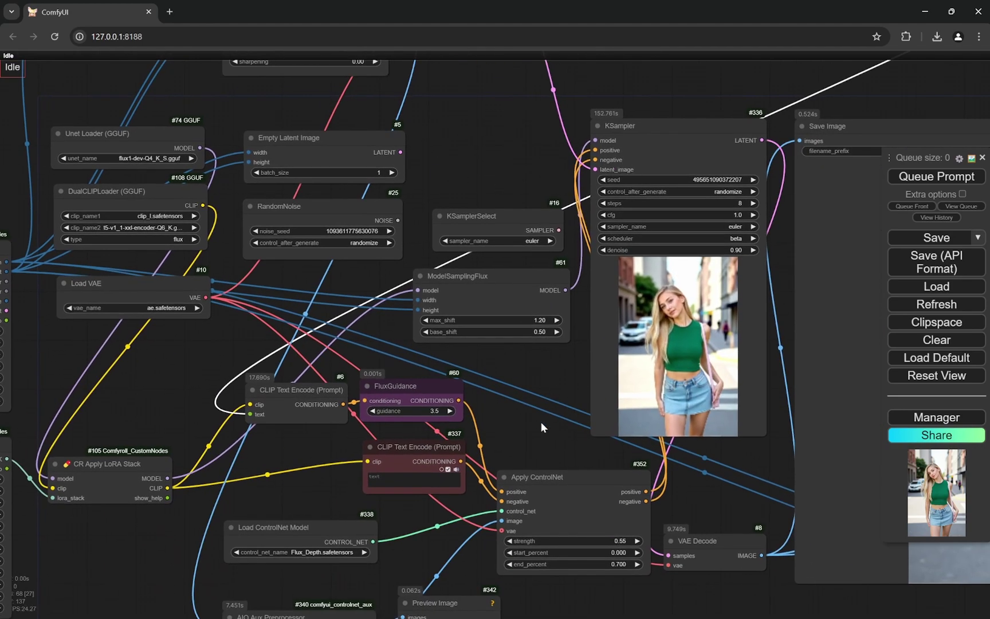
pyautogui.moveTo(541, 422); pyautogui.dragTo(556, 467)
pyautogui.scroll(5, 735, 257)
pyautogui.scroll(1, 719, 261)
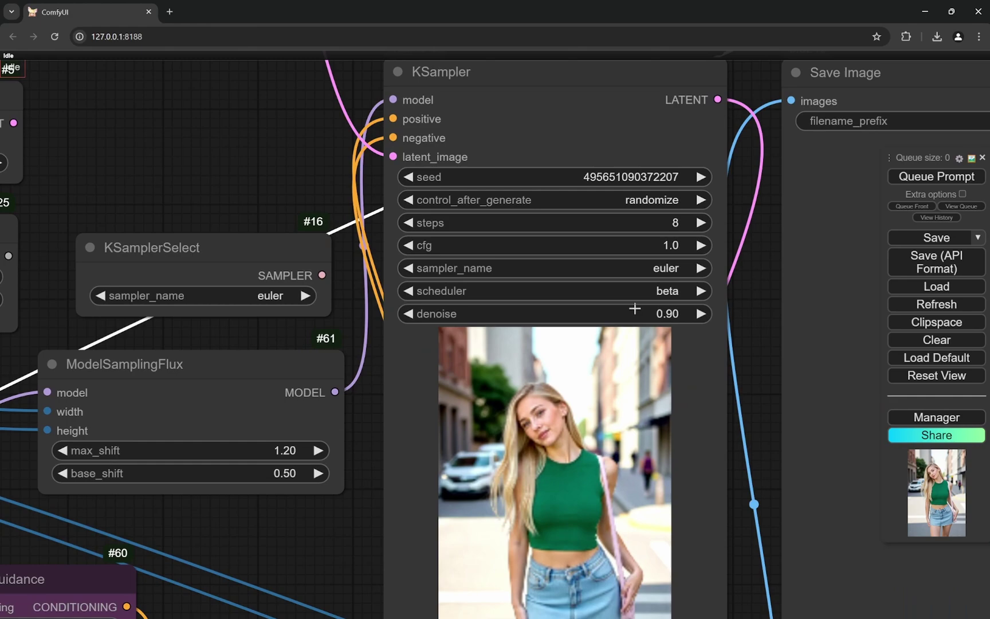
pyautogui.scroll(-6, 630, 329)
pyautogui.scroll(-3, 523, 204)
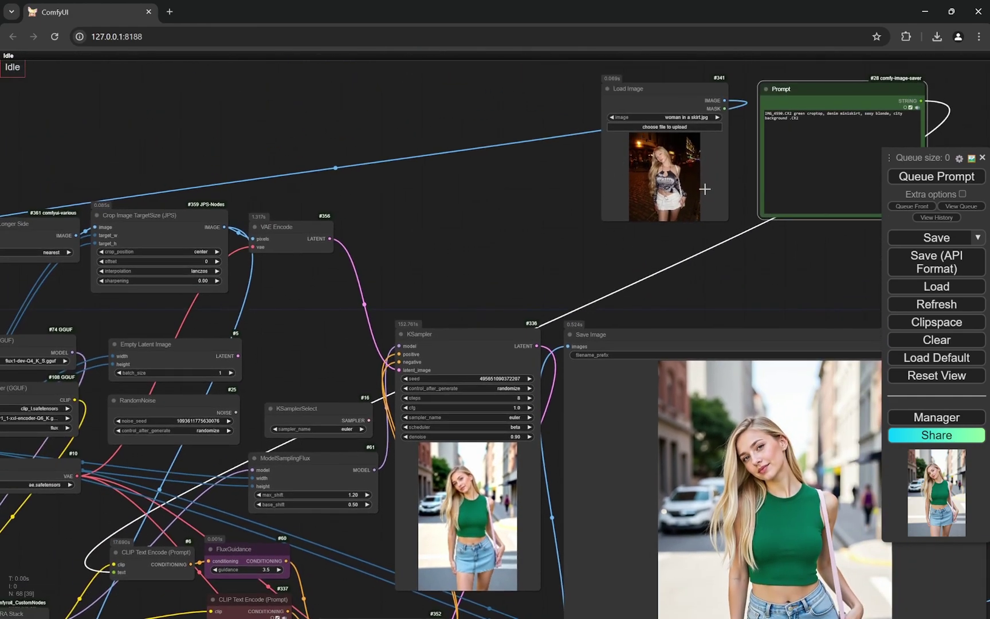
pyautogui.scroll(5, 546, 270)
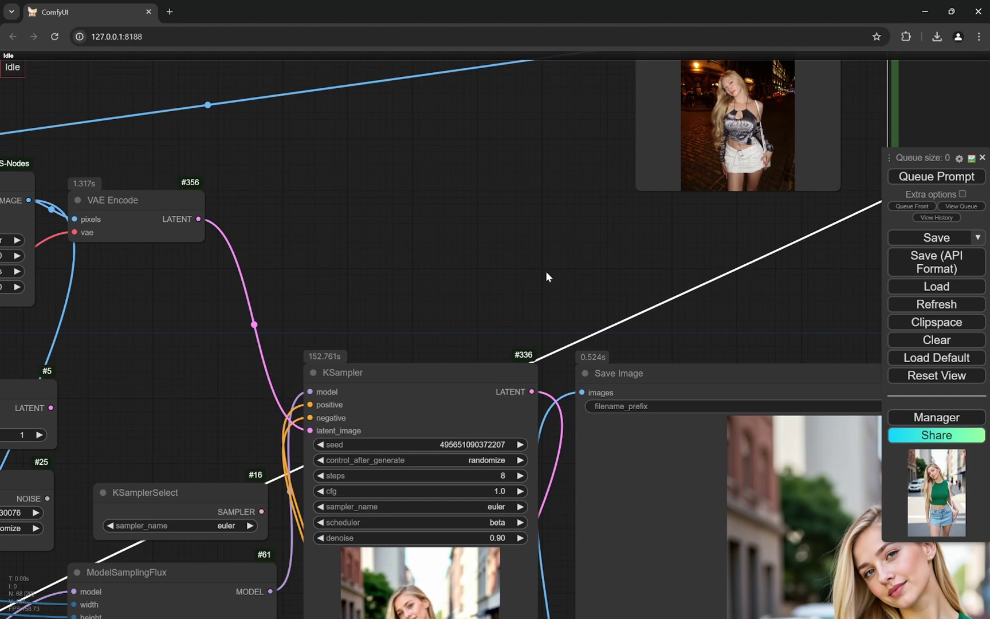
pyautogui.scroll(-8, 546, 273)
pyautogui.scroll(7, 456, 547)
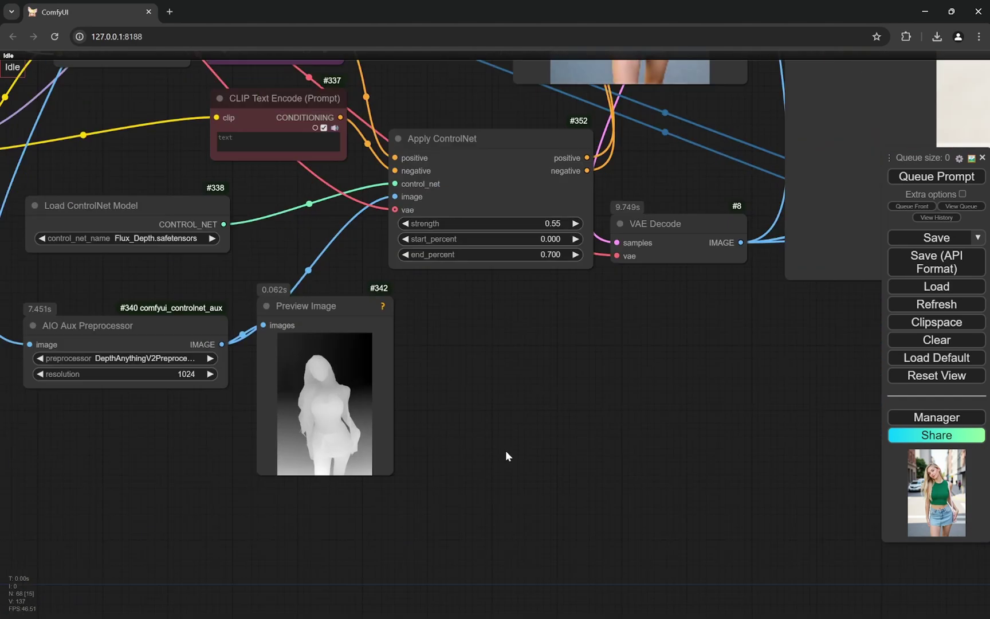
pyautogui.scroll(5, 464, 415)
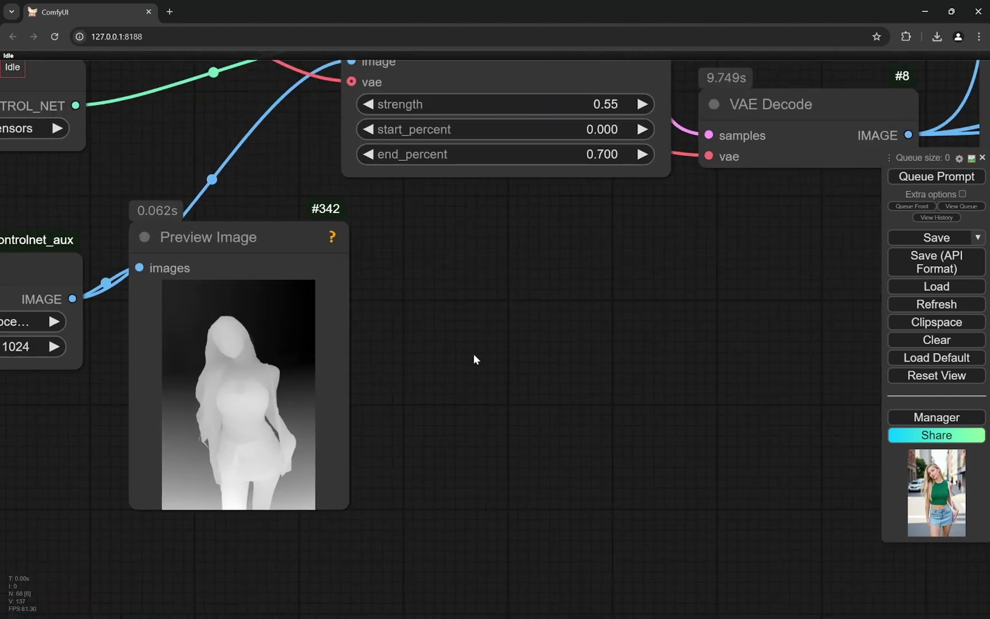
pyautogui.scroll(-13, 473, 360)
pyautogui.moveTo(562, 284); pyautogui.dragTo(569, 403)
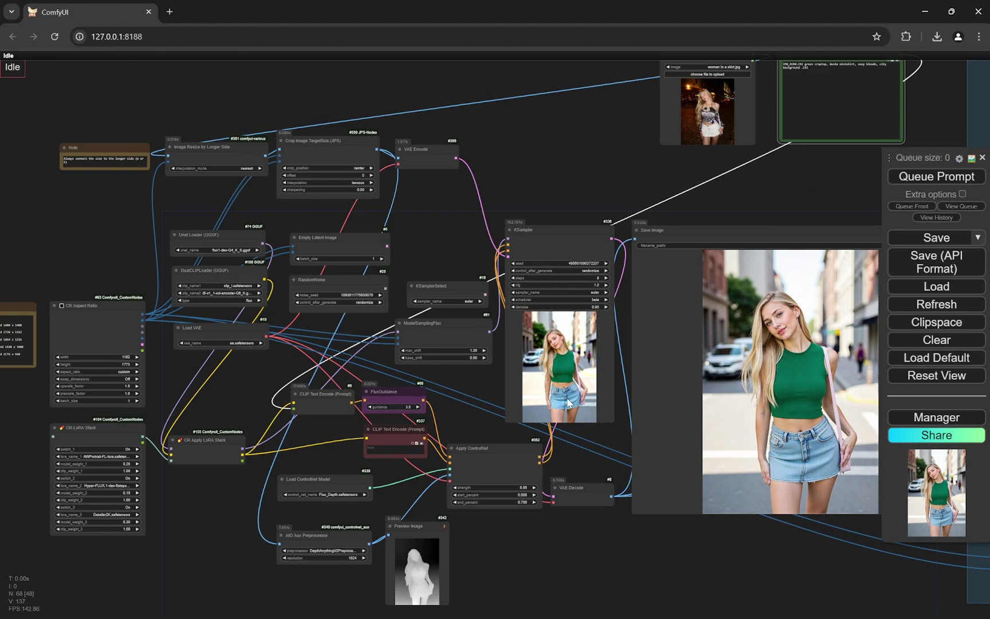
pyautogui.scroll(11, 461, 254)
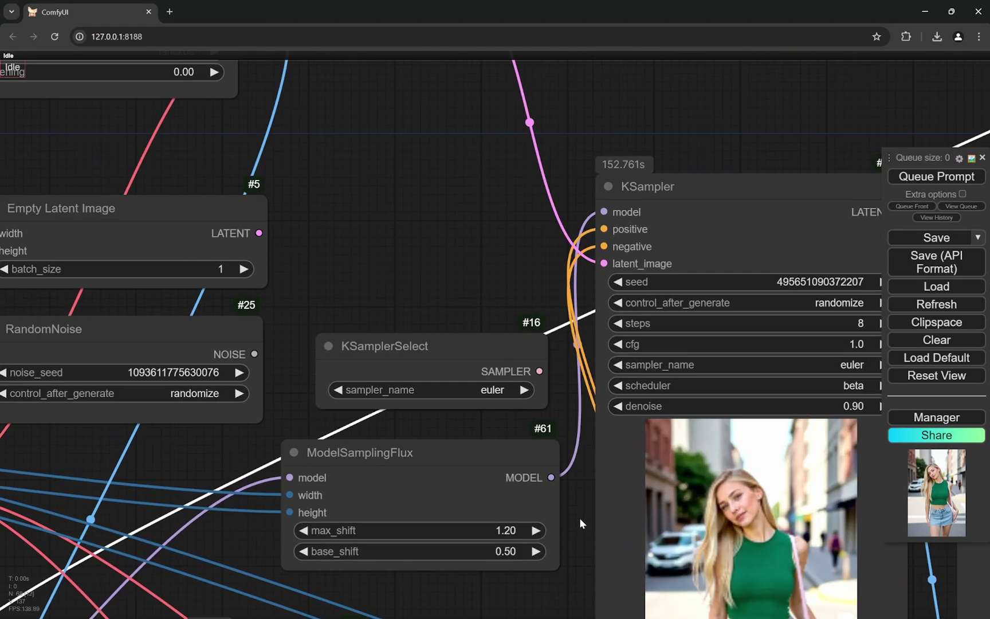
pyautogui.moveTo(580, 517); pyautogui.dragTo(371, 428)
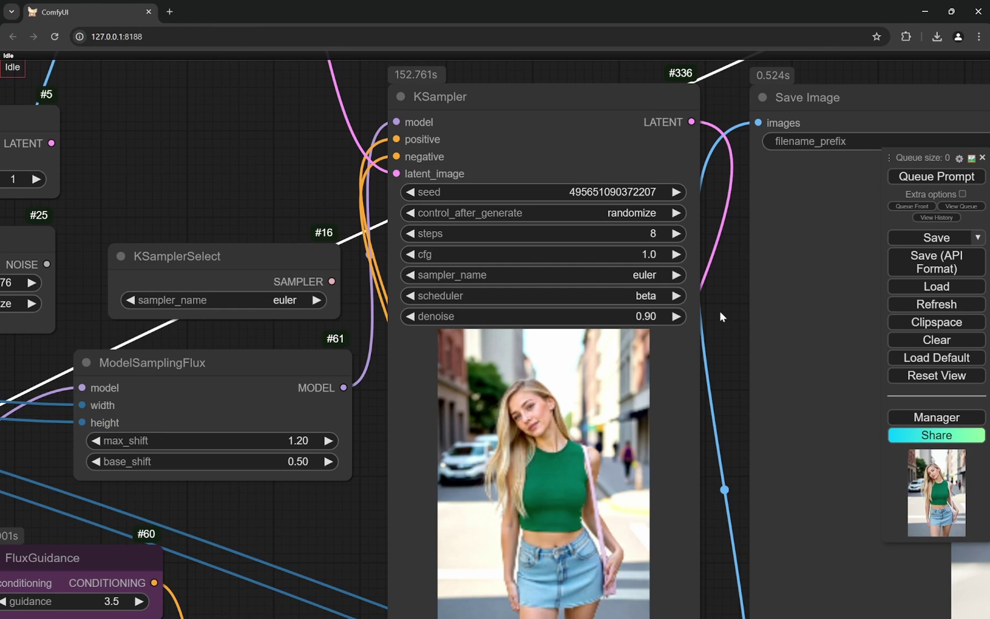
pyautogui.scroll(-15, 720, 310)
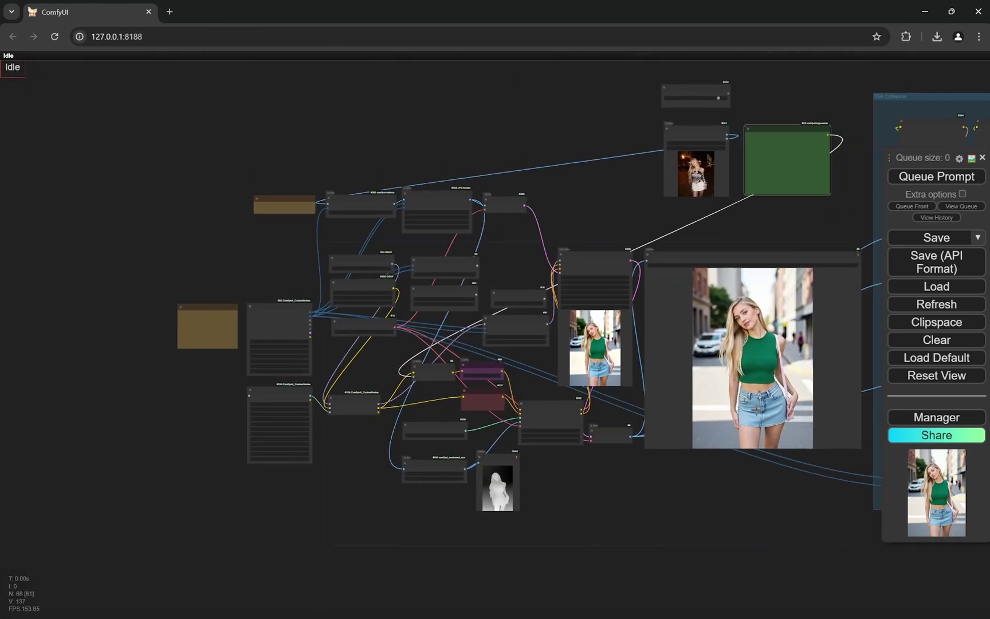
pyautogui.scroll(20, 756, 410)
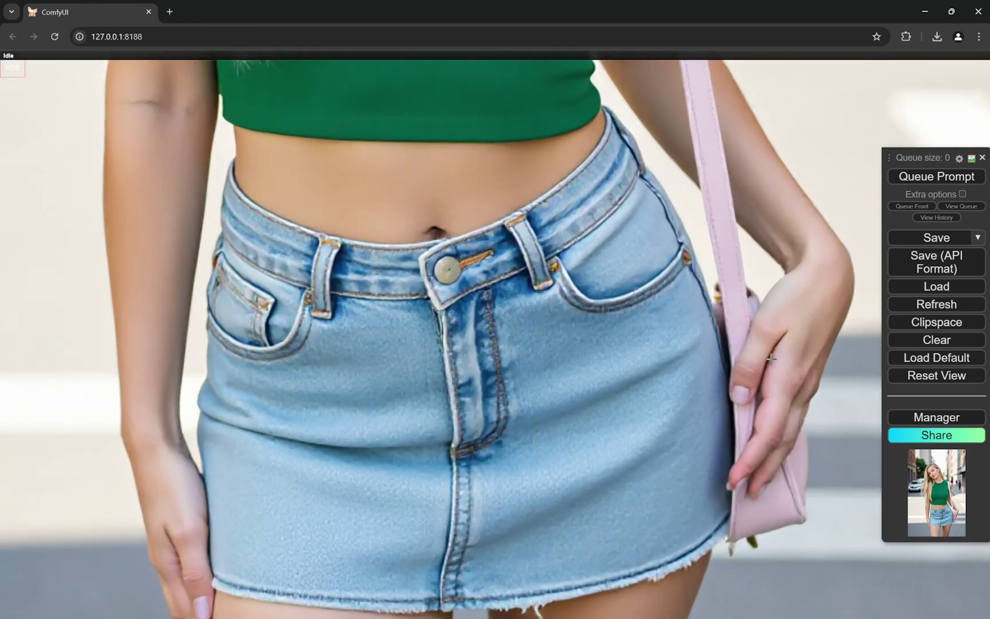
pyautogui.scroll(5, 766, 493)
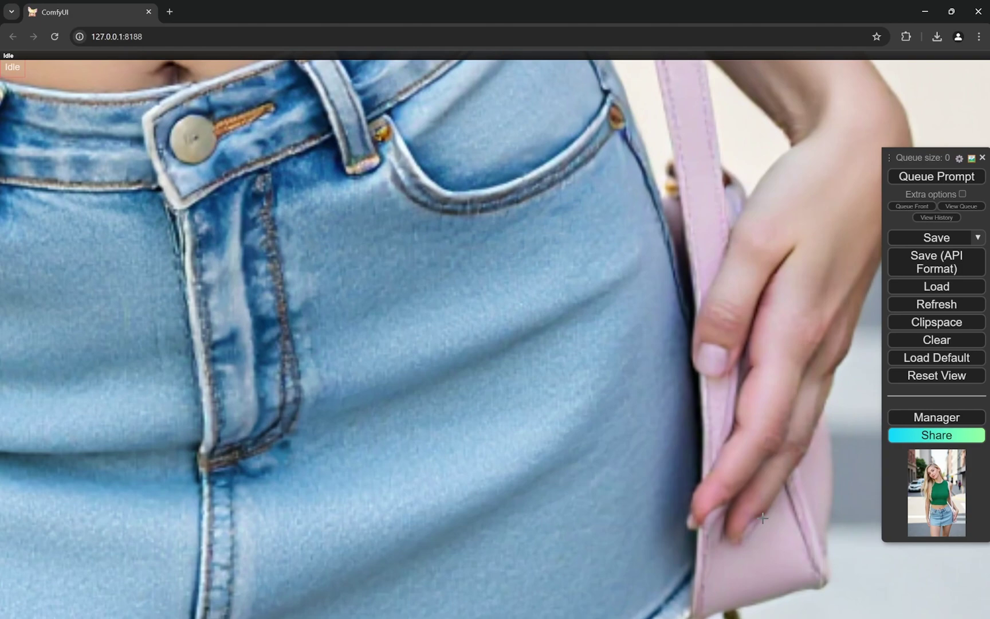
pyautogui.scroll(-7, 793, 483)
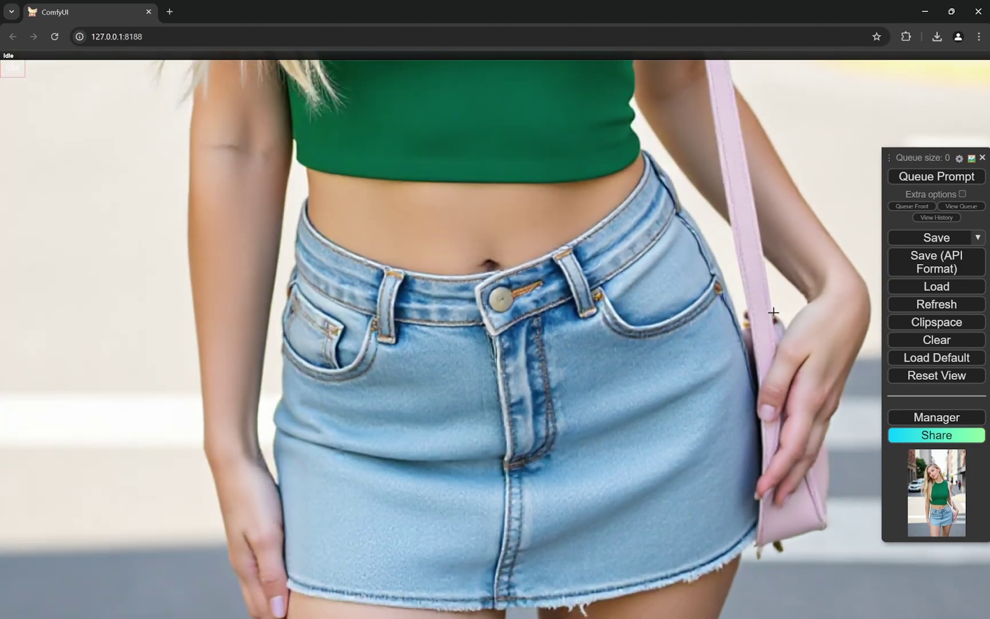
pyautogui.scroll(3, 794, 490)
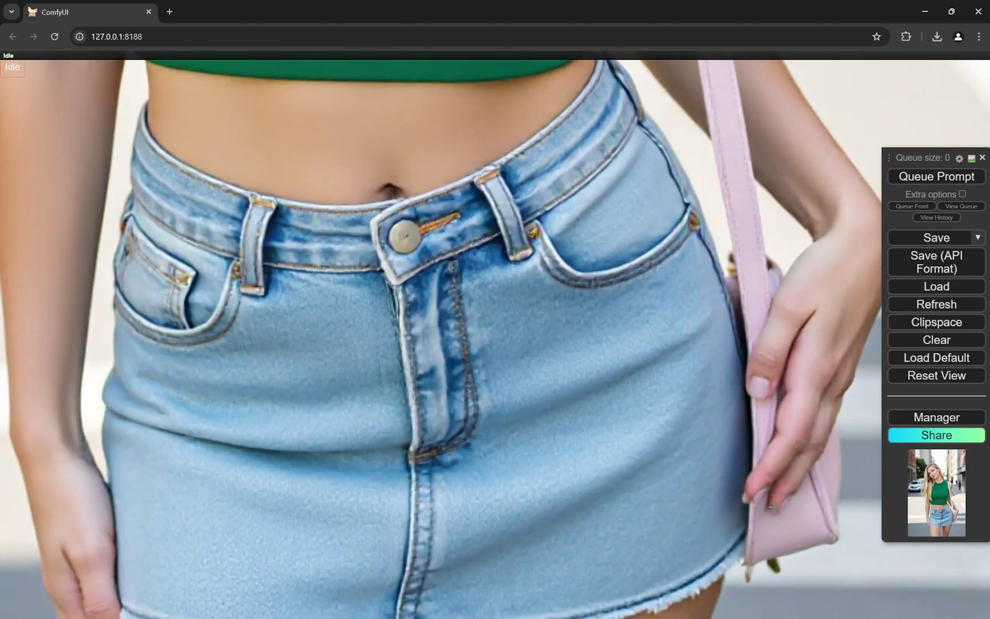
pyautogui.scroll(3, 767, 518)
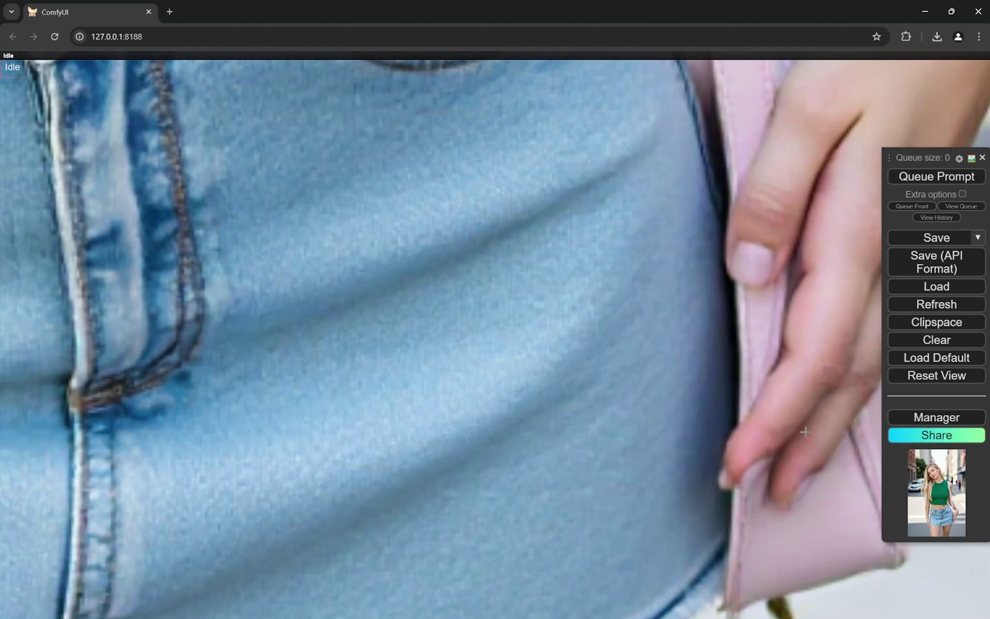
pyautogui.scroll(-10, 805, 431)
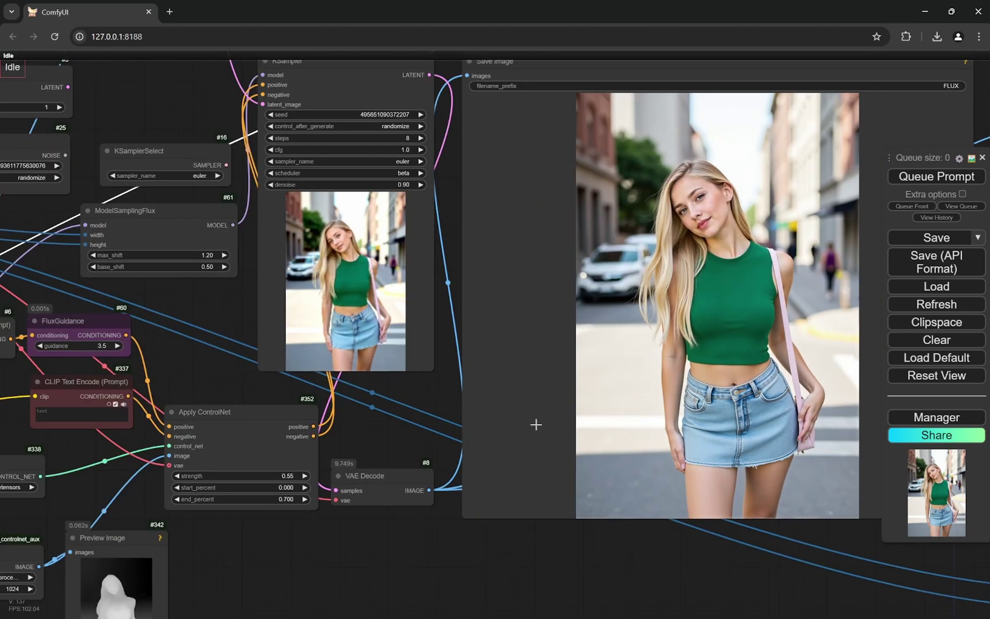
pyautogui.moveTo(341, 438); pyautogui.dragTo(560, 427)
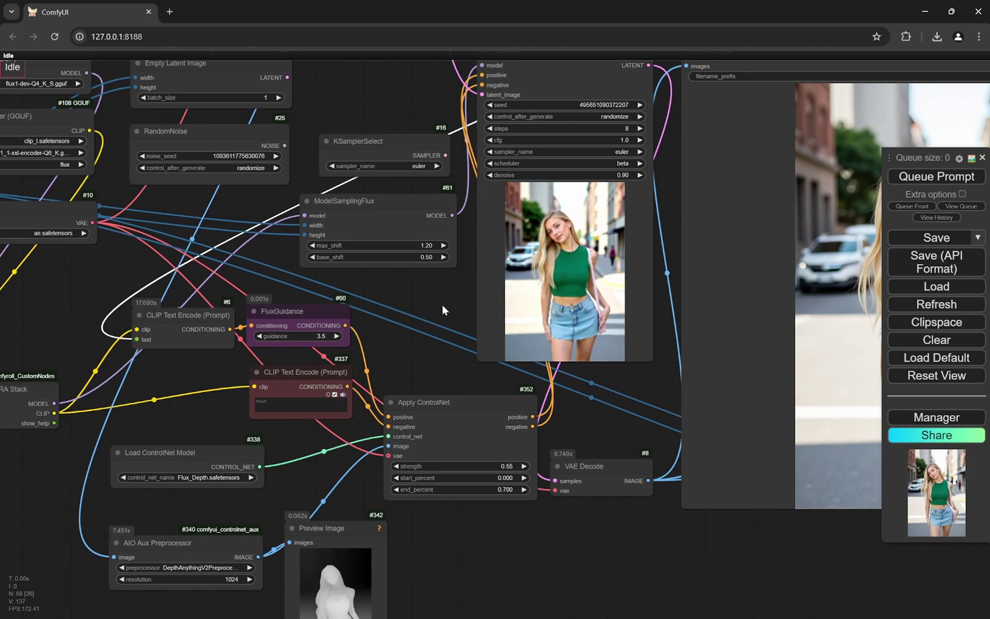
pyautogui.scroll(5, 653, 195)
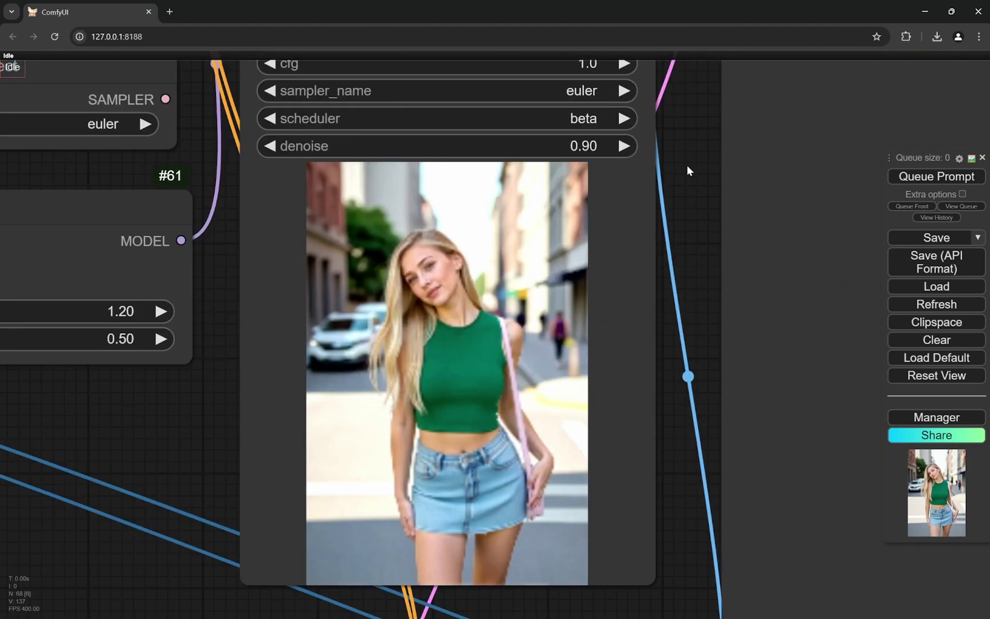
pyautogui.scroll(2, 687, 165)
pyautogui.scroll(3, 685, 166)
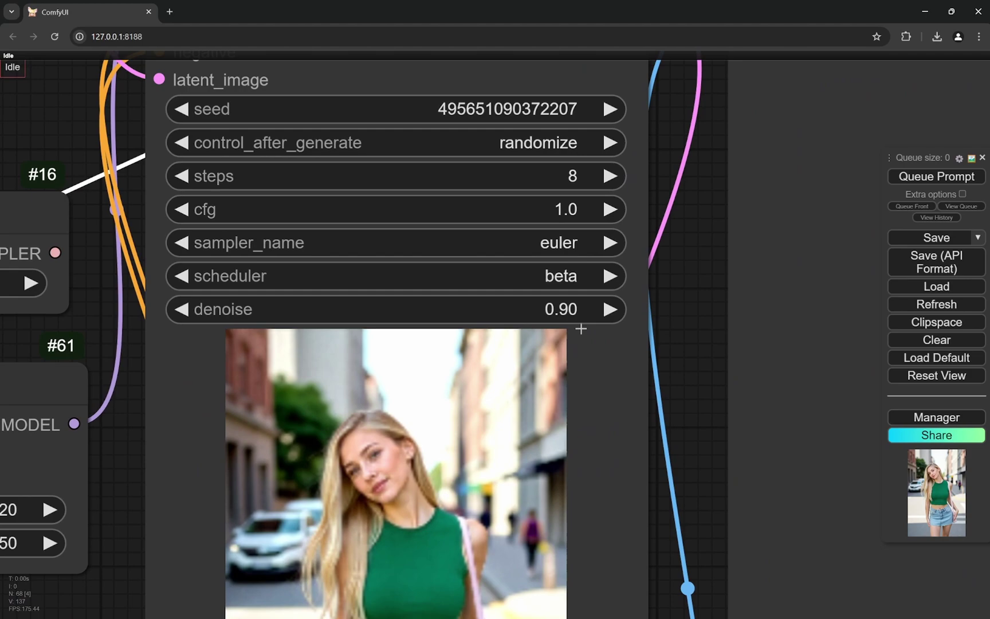
pyautogui.scroll(-15, 581, 329)
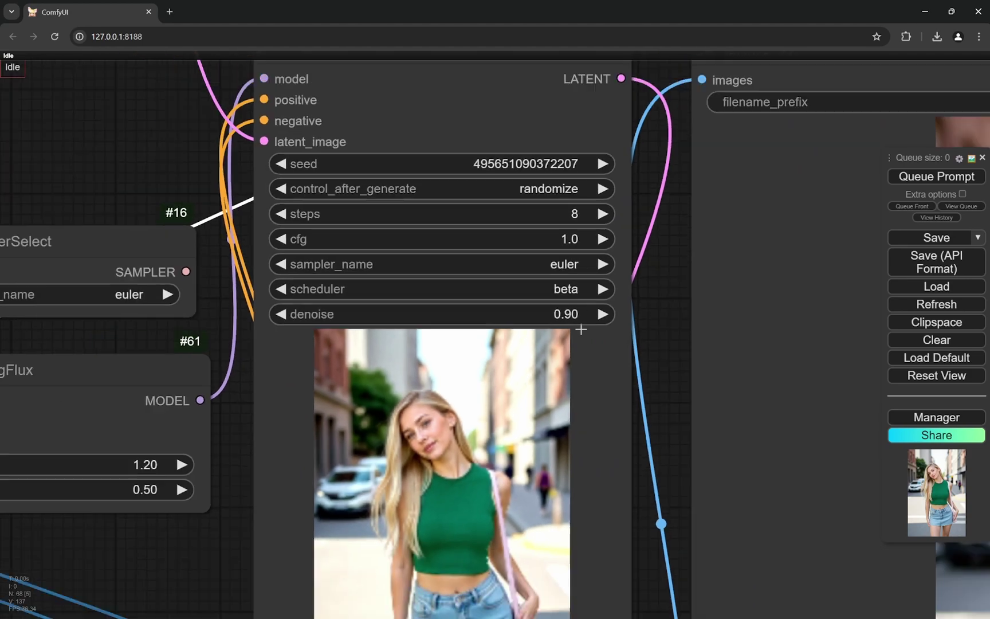
pyautogui.scroll(3, 743, 344)
pyautogui.scroll(-2, 743, 344)
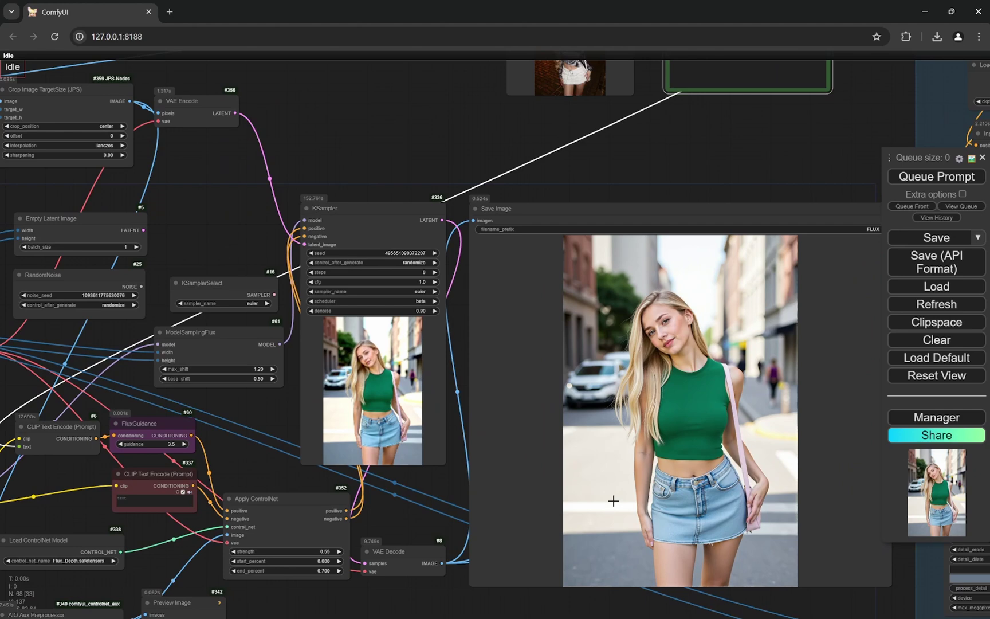
pyautogui.scroll(-1, 596, 469)
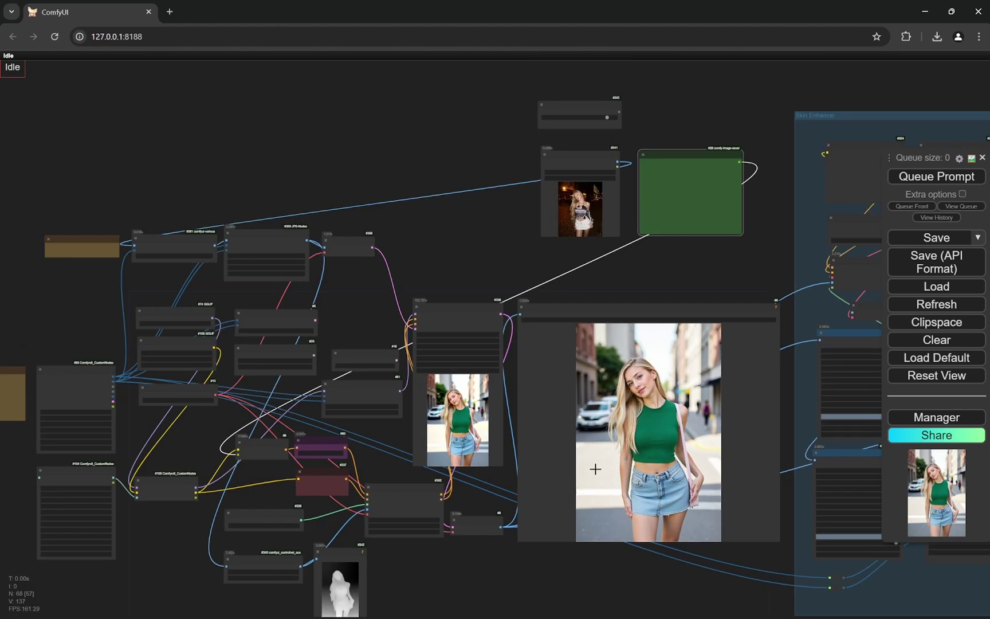
pyautogui.scroll(-6, 596, 469)
pyautogui.scroll(3, 628, 537)
pyautogui.moveTo(628, 537); pyautogui.dragTo(546, 500)
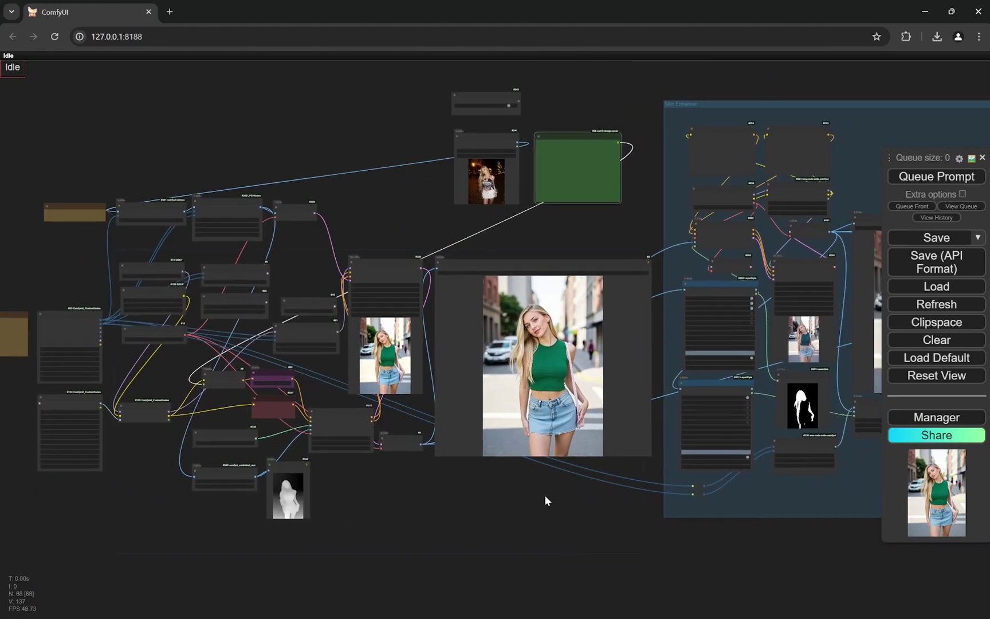
pyautogui.scroll(2, 546, 499)
pyautogui.moveTo(701, 537); pyautogui.dragTo(424, 535)
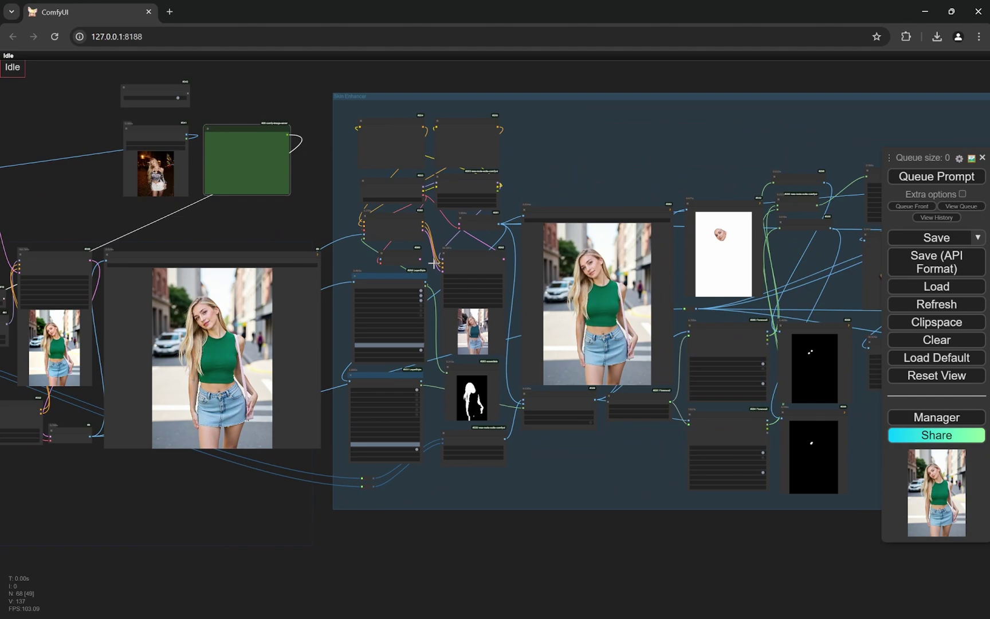
pyautogui.scroll(5, 514, 75)
pyautogui.moveTo(307, 106); pyautogui.dragTo(612, 170)
pyautogui.scroll(5, 631, 189)
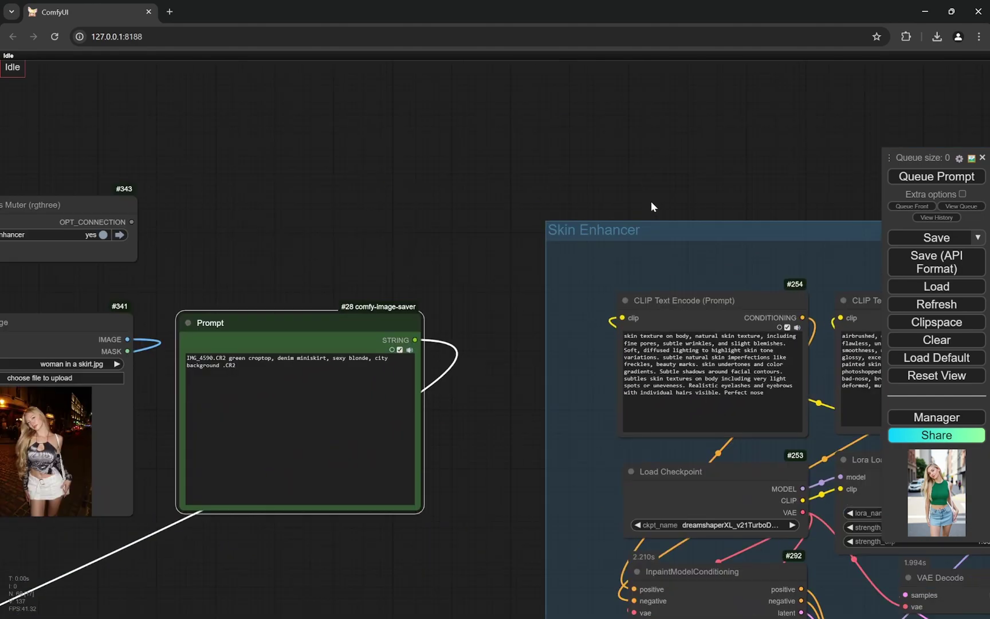
pyautogui.scroll(-3, 429, 168)
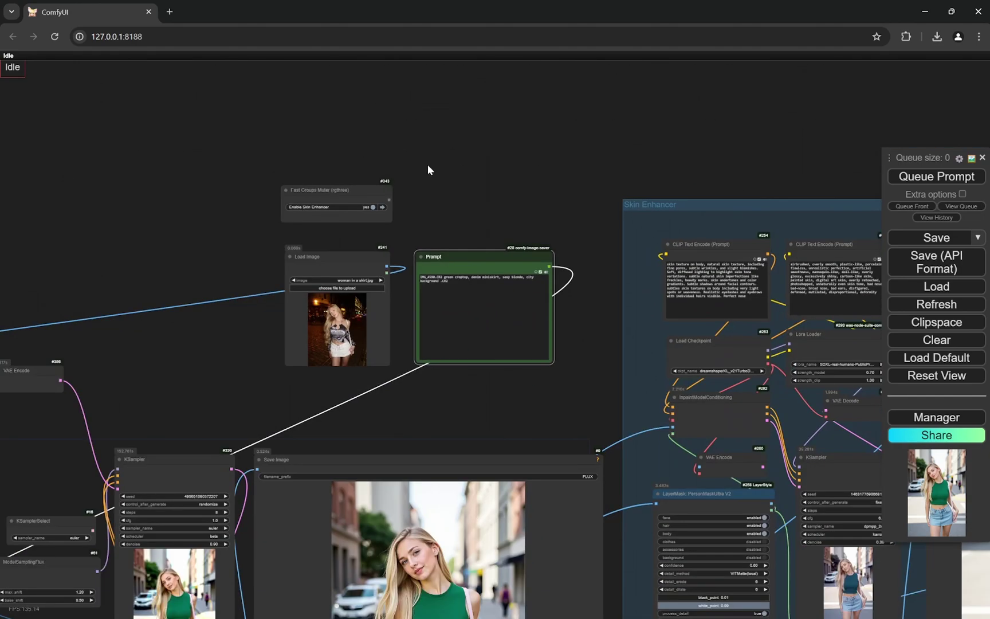
pyautogui.scroll(10, 397, 225)
pyautogui.click(288, 229)
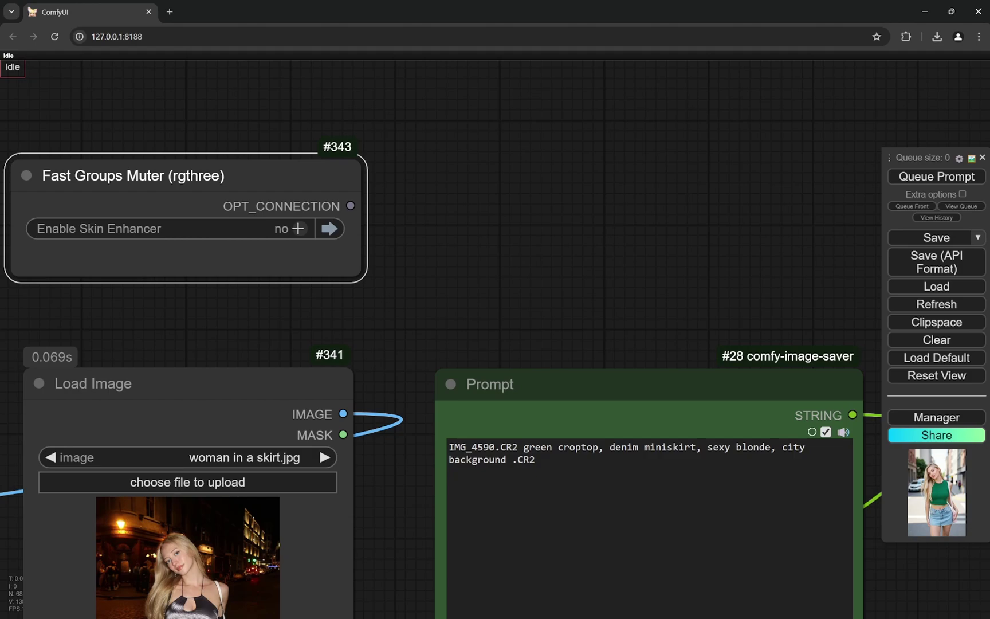
pyautogui.click(288, 228)
pyautogui.scroll(-12, 446, 192)
pyautogui.scroll(-2, 446, 198)
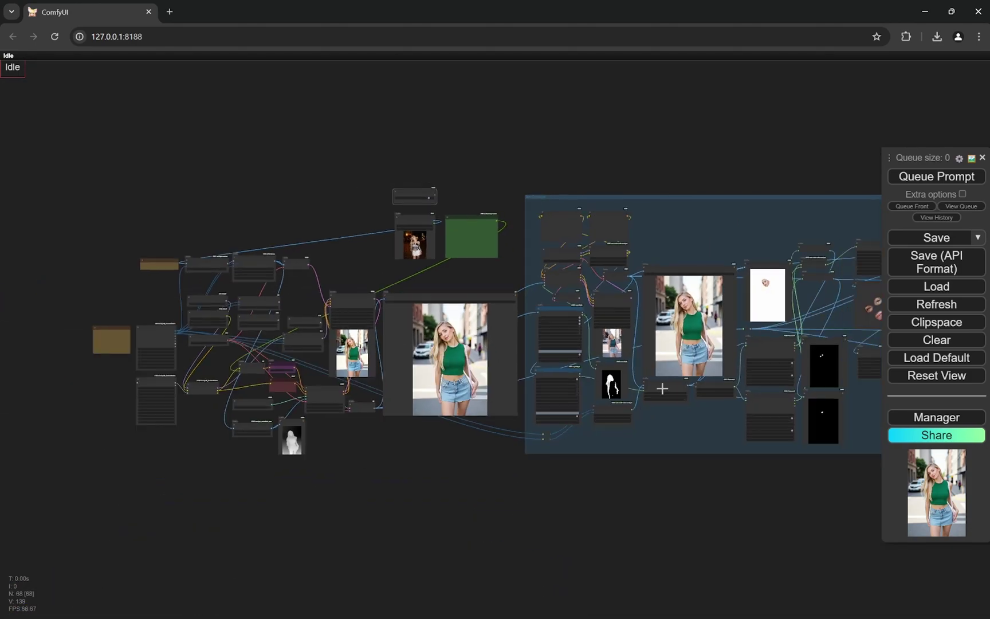
pyautogui.scroll(10, 625, 450)
pyautogui.scroll(4, 586, 522)
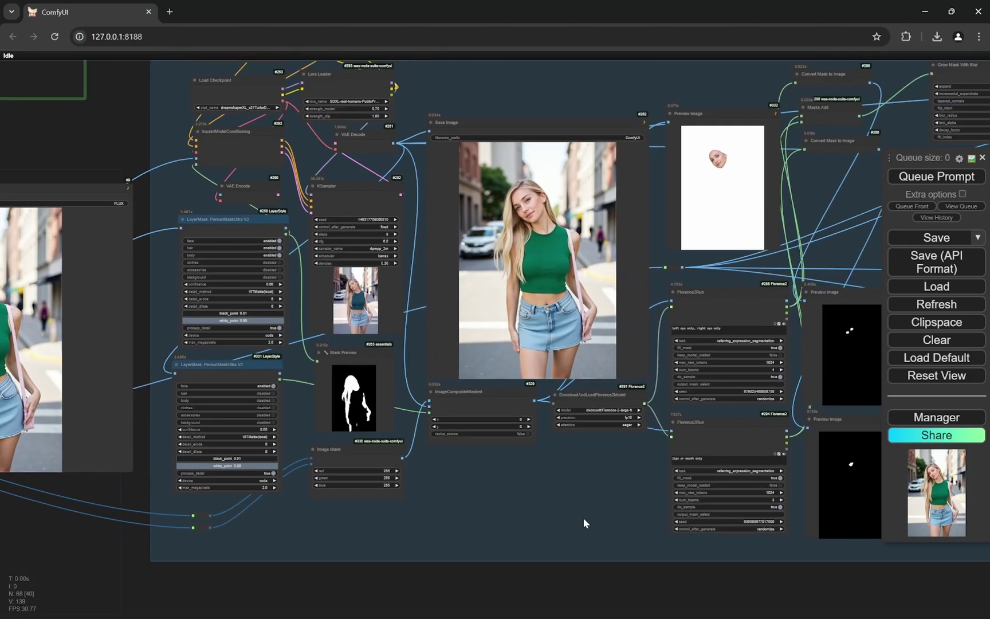
pyautogui.scroll(3, 586, 521)
pyautogui.scroll(-5, 298, 436)
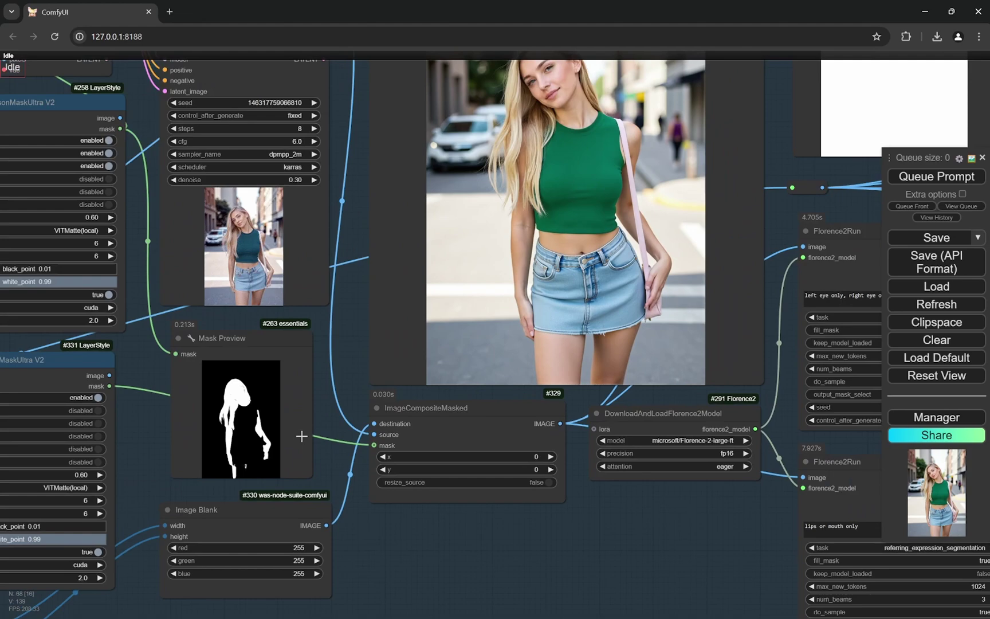
pyautogui.scroll(-2, 641, 246)
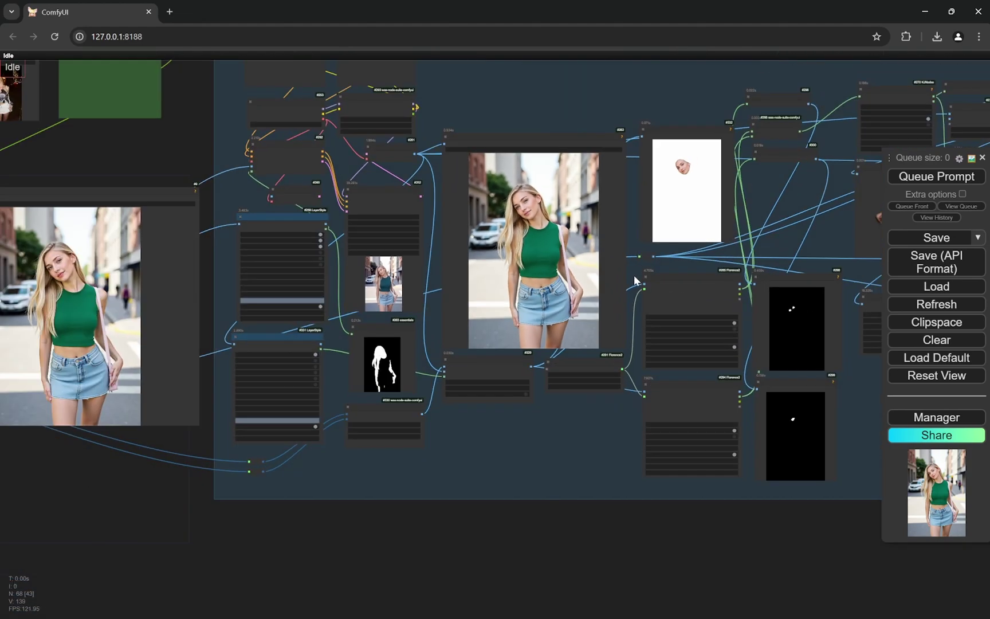
pyautogui.scroll(2, 420, 234)
pyautogui.scroll(6, 255, 278)
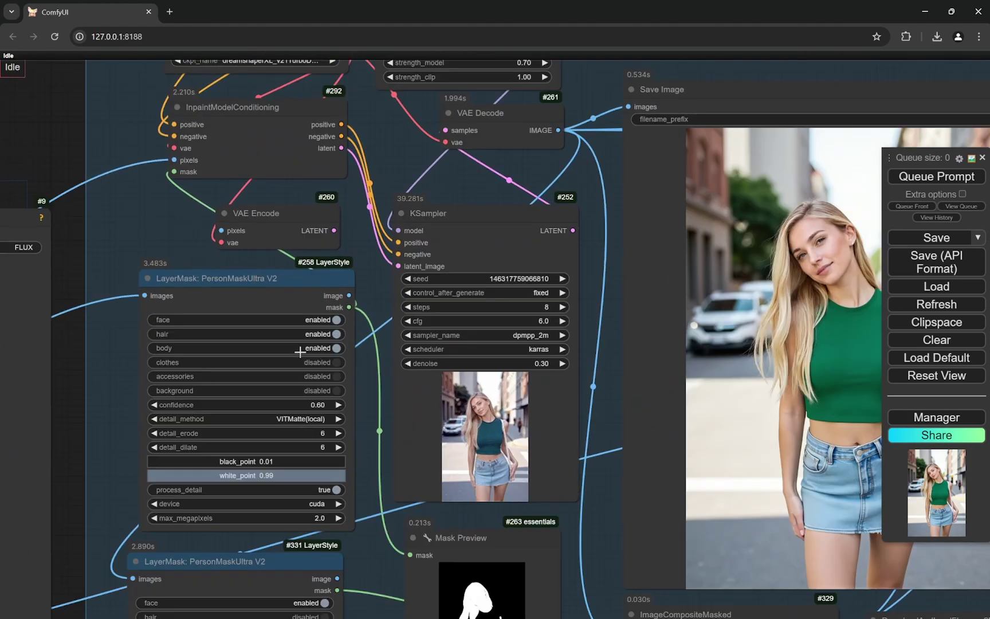
pyautogui.scroll(5, 602, 269)
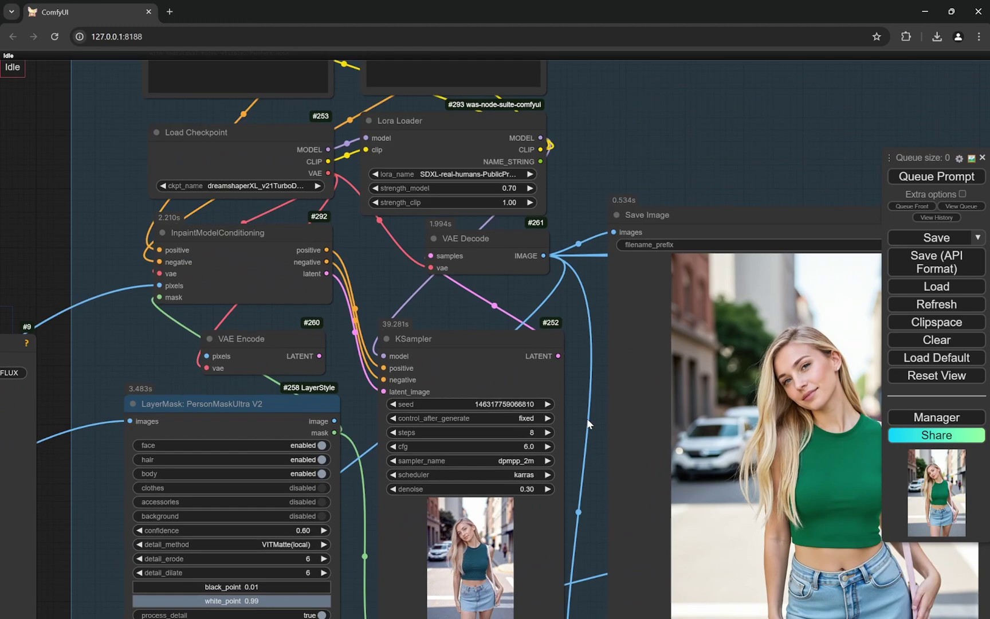
pyautogui.scroll(5, 614, 287)
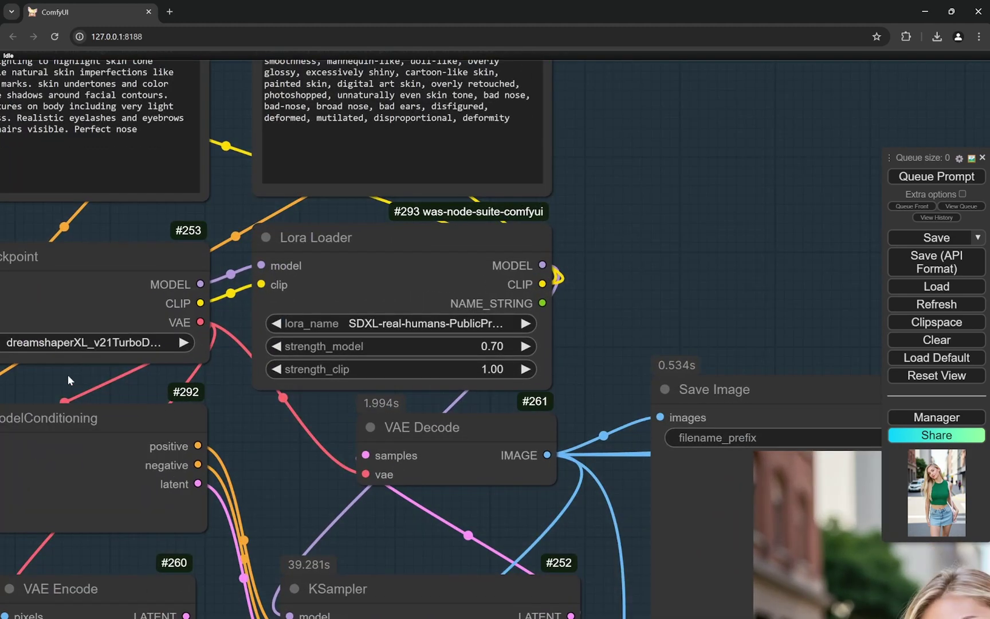
pyautogui.moveTo(67, 374); pyautogui.dragTo(143, 361)
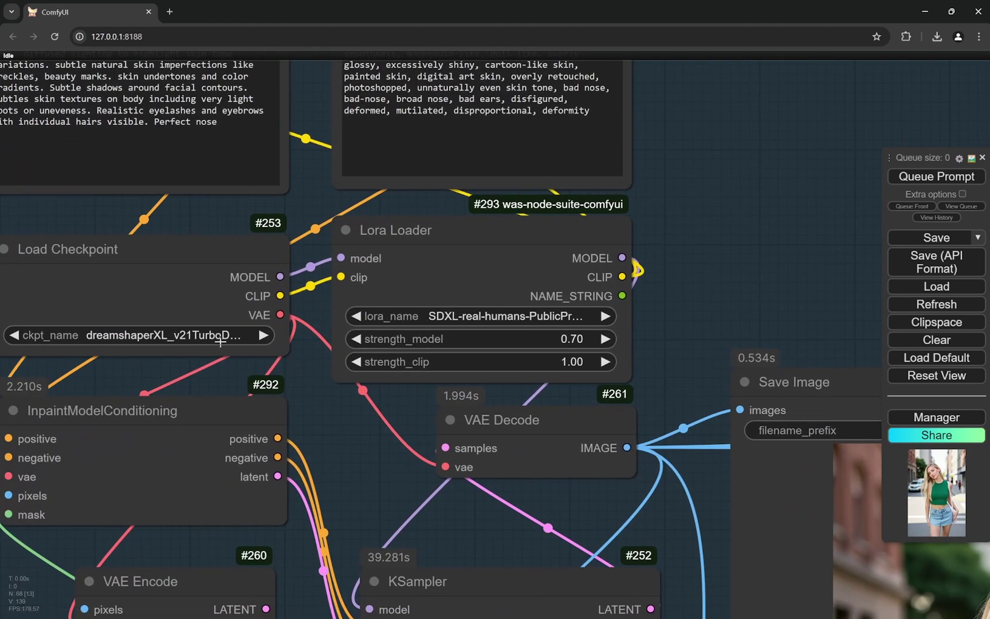
pyautogui.scroll(-9, 220, 342)
pyautogui.scroll(8, 433, 463)
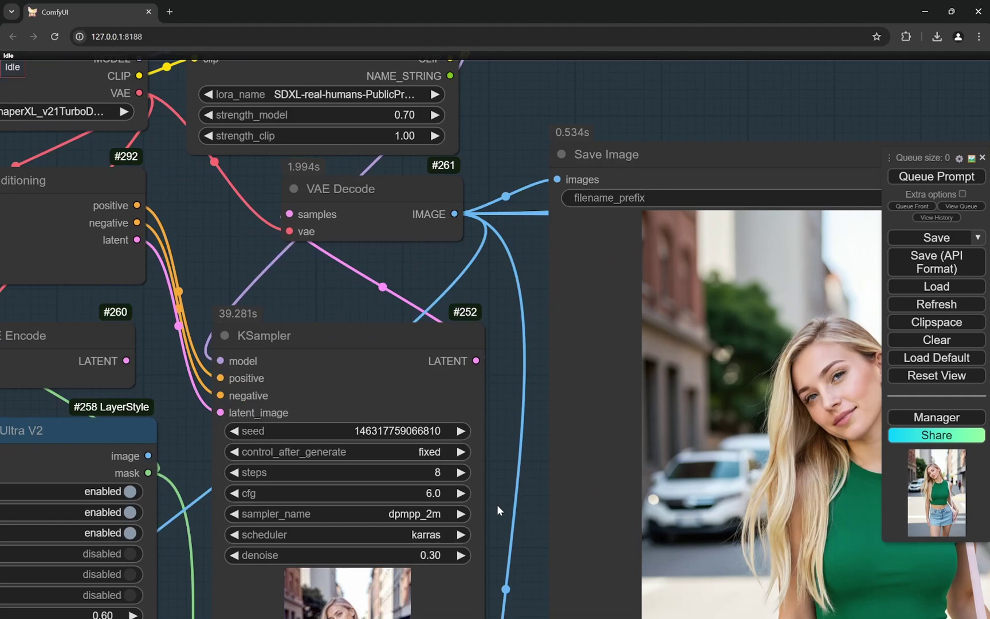
pyautogui.scroll(-2, 487, 498)
pyautogui.scroll(-5, 347, 424)
pyautogui.scroll(3, 349, 424)
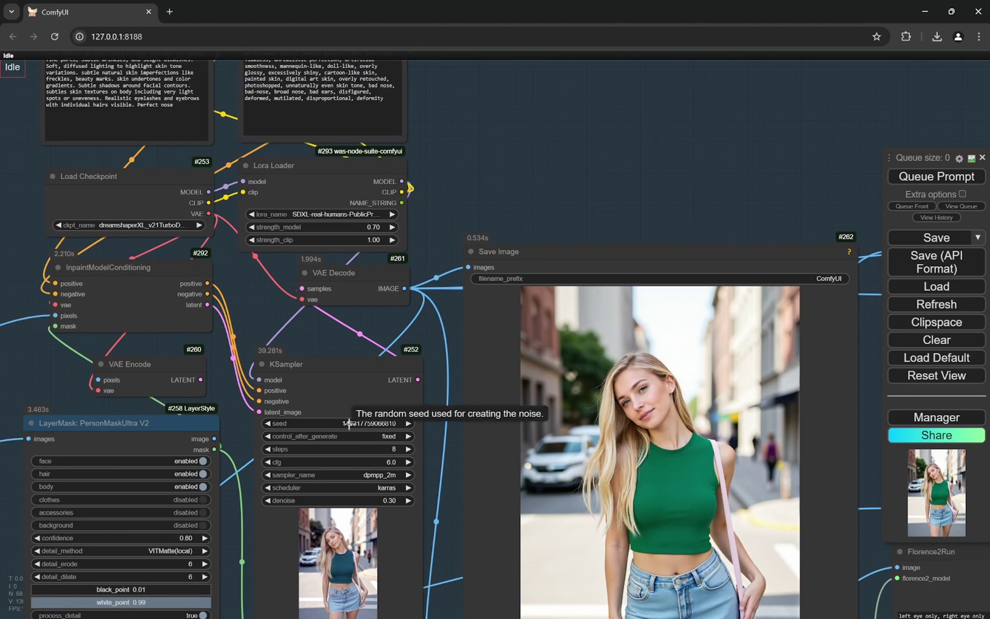
pyautogui.scroll(-6, 349, 424)
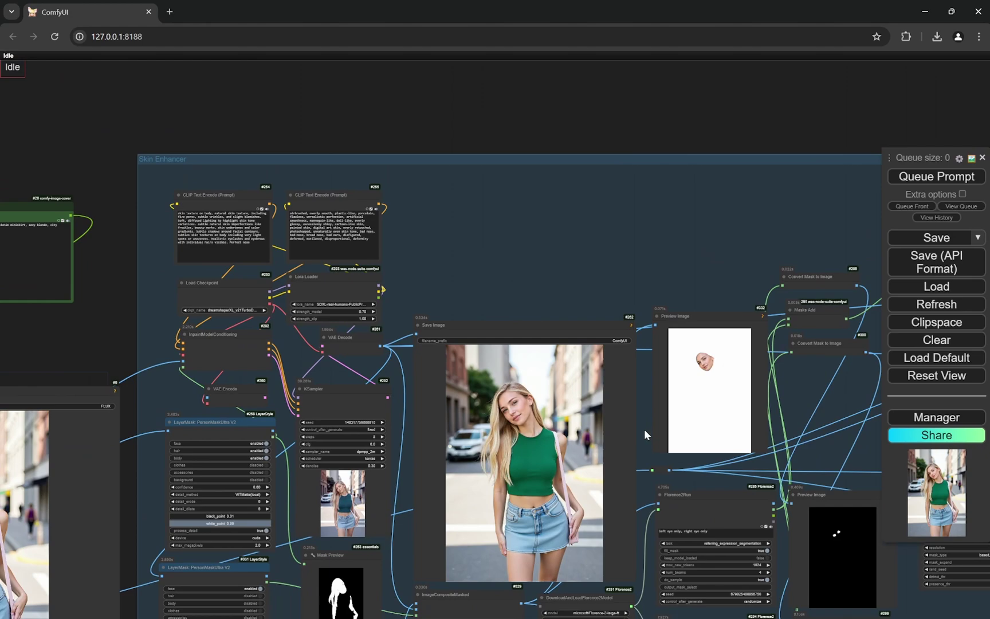
pyautogui.moveTo(644, 429); pyautogui.dragTo(548, 162)
pyautogui.scroll(12, 542, 151)
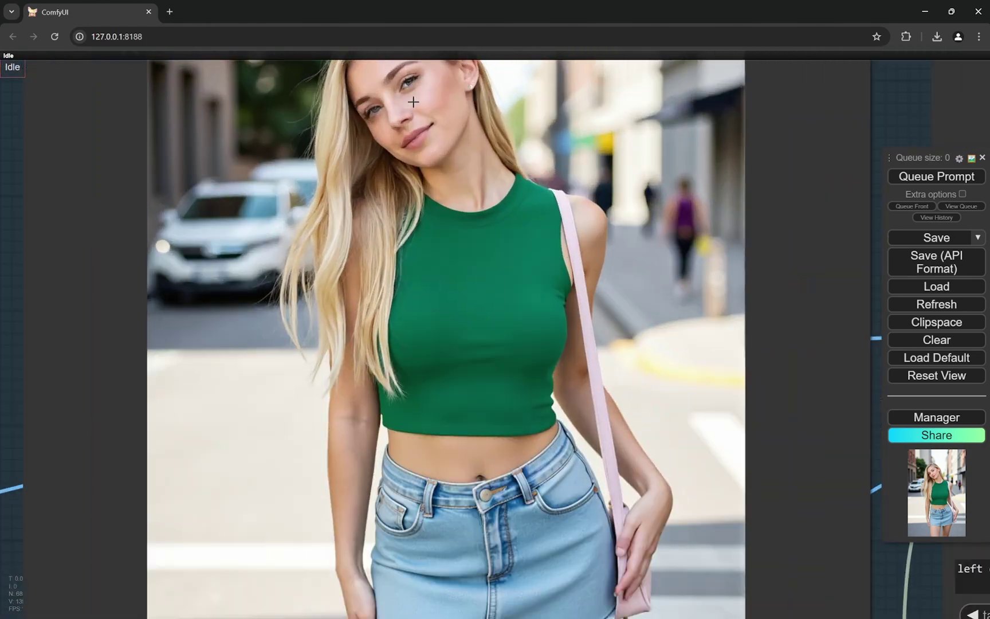
pyautogui.scroll(5, 413, 102)
pyautogui.scroll(3, 352, 229)
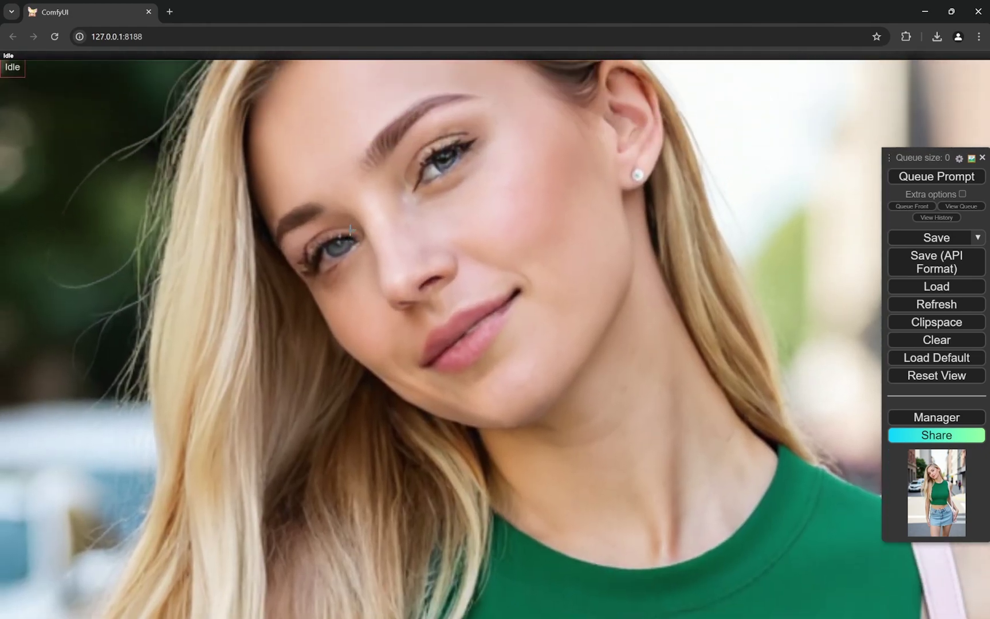
pyautogui.scroll(-8, 351, 269)
pyautogui.moveTo(543, 500); pyautogui.dragTo(537, 290)
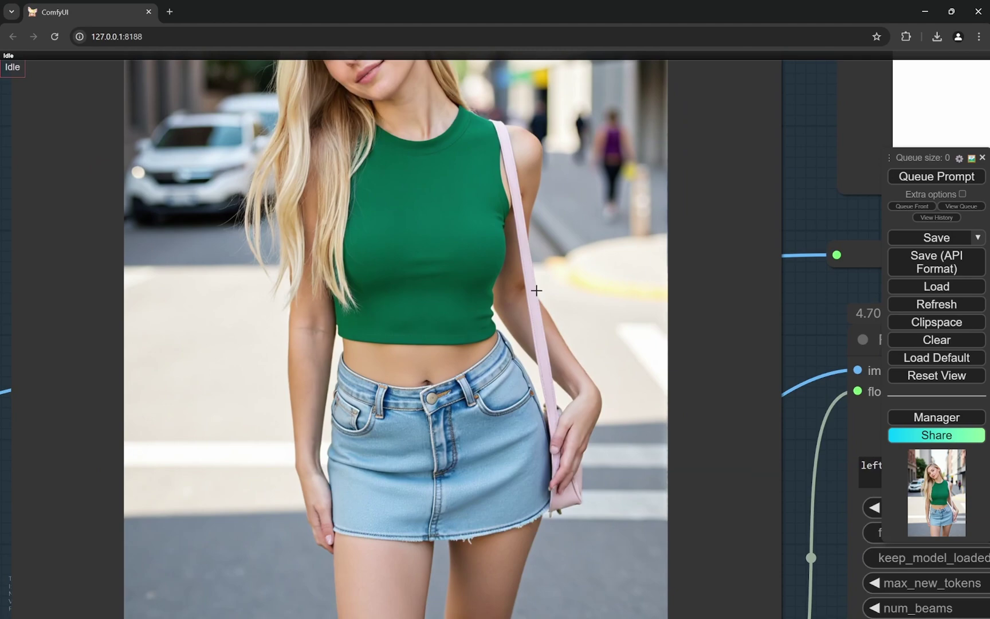
pyautogui.scroll(5, 537, 291)
pyautogui.scroll(-1, 419, 490)
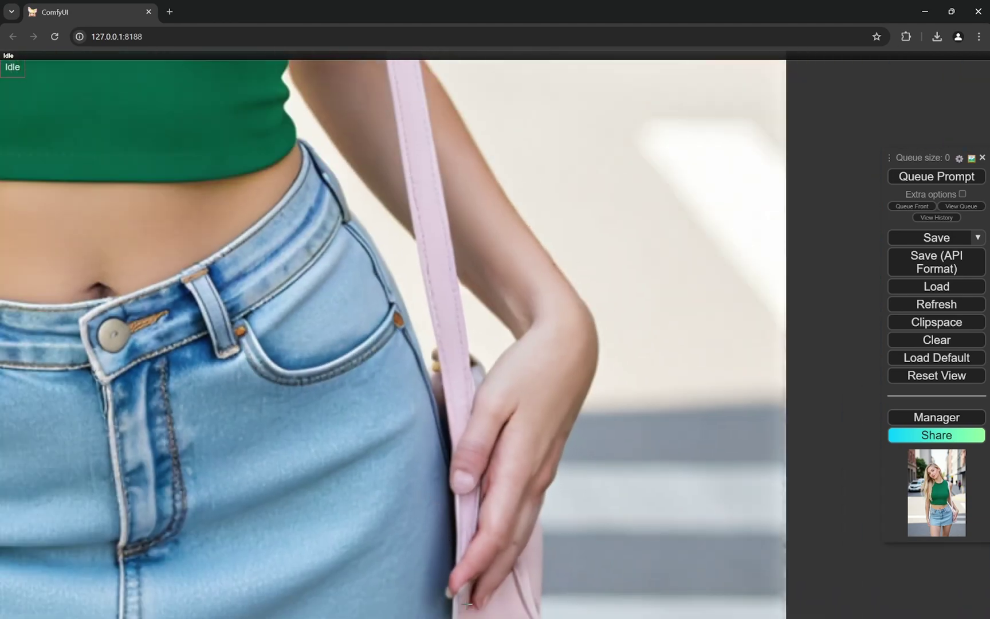
pyautogui.scroll(5, 468, 603)
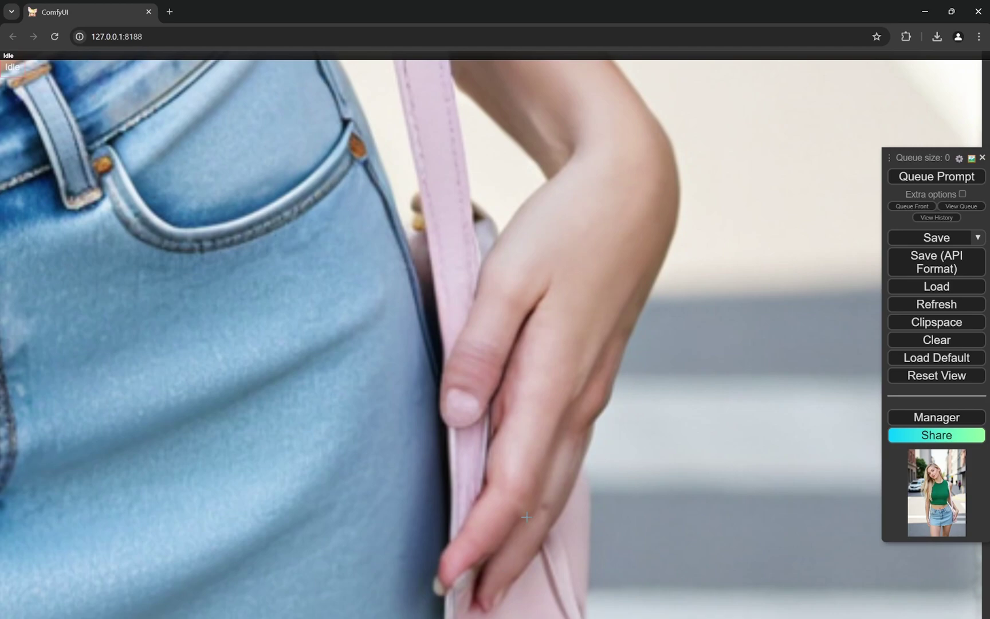
pyautogui.scroll(-6, 644, 329)
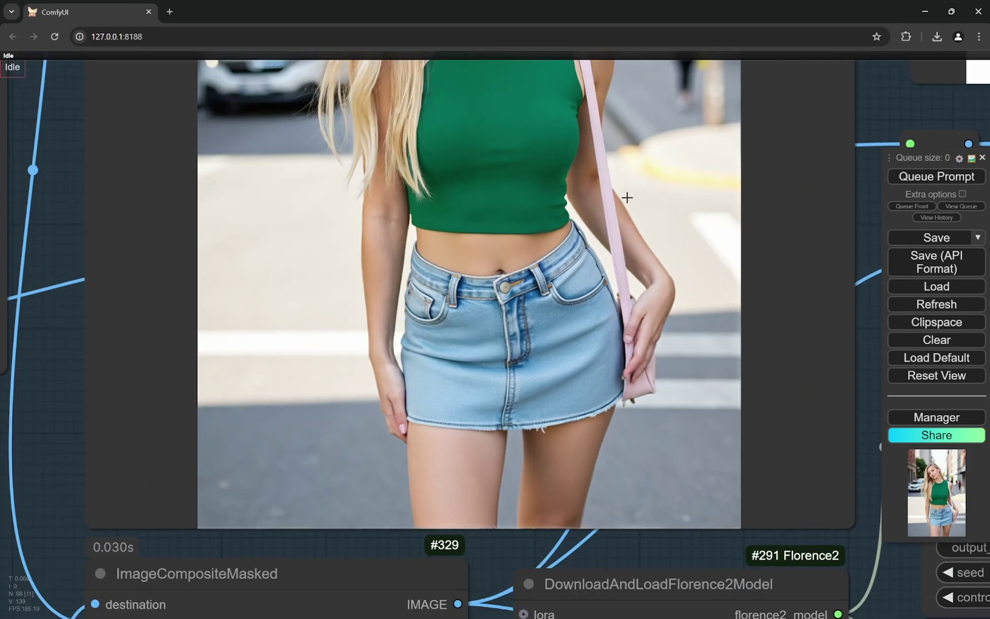
pyautogui.scroll(8, 522, 189)
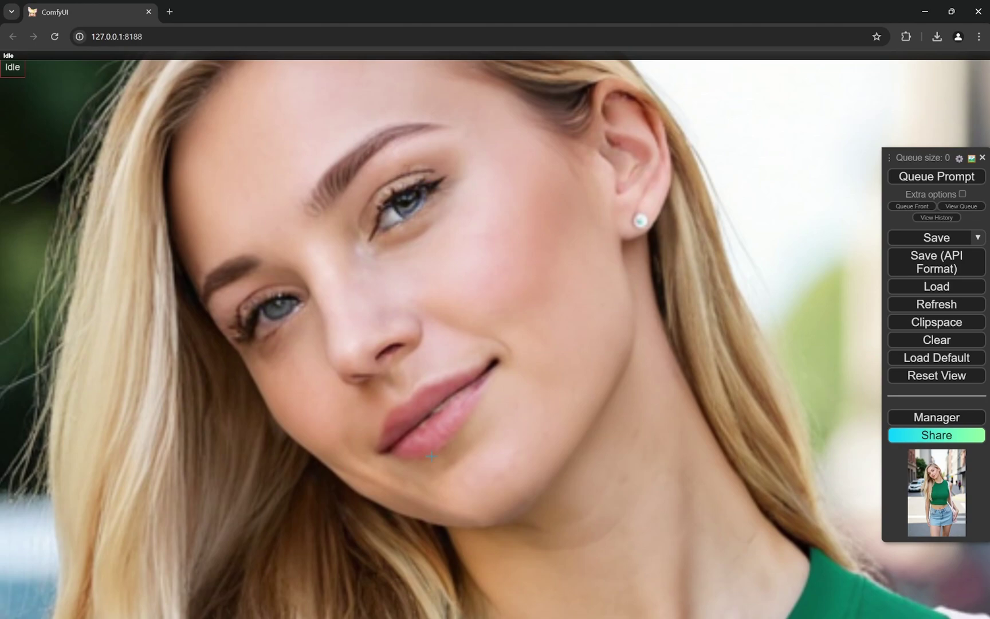
pyautogui.scroll(-10, 381, 331)
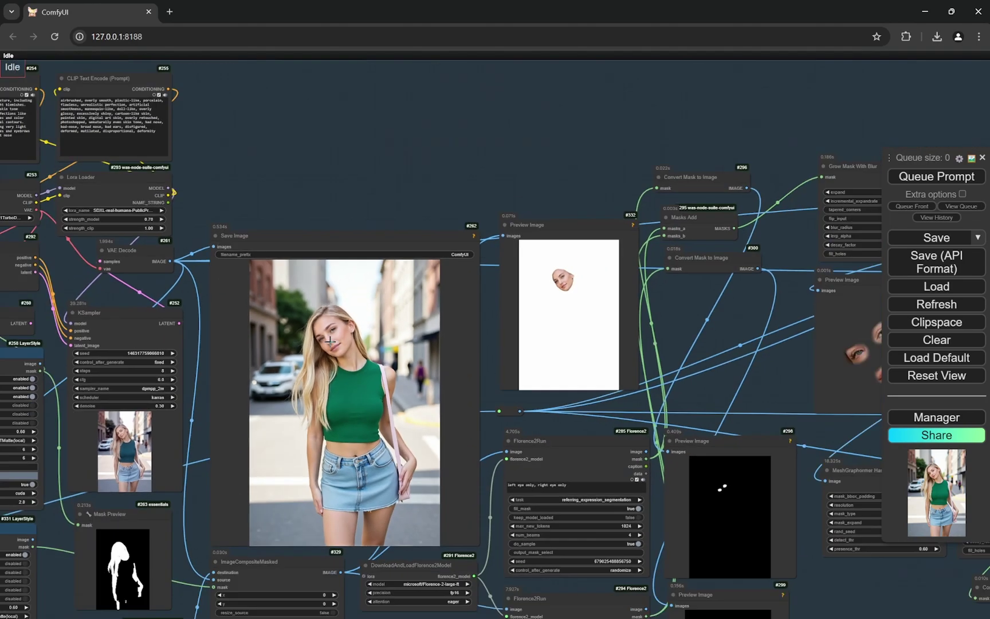
pyautogui.scroll(7, 548, 310)
pyautogui.scroll(-5, 545, 324)
pyautogui.scroll(4, 503, 249)
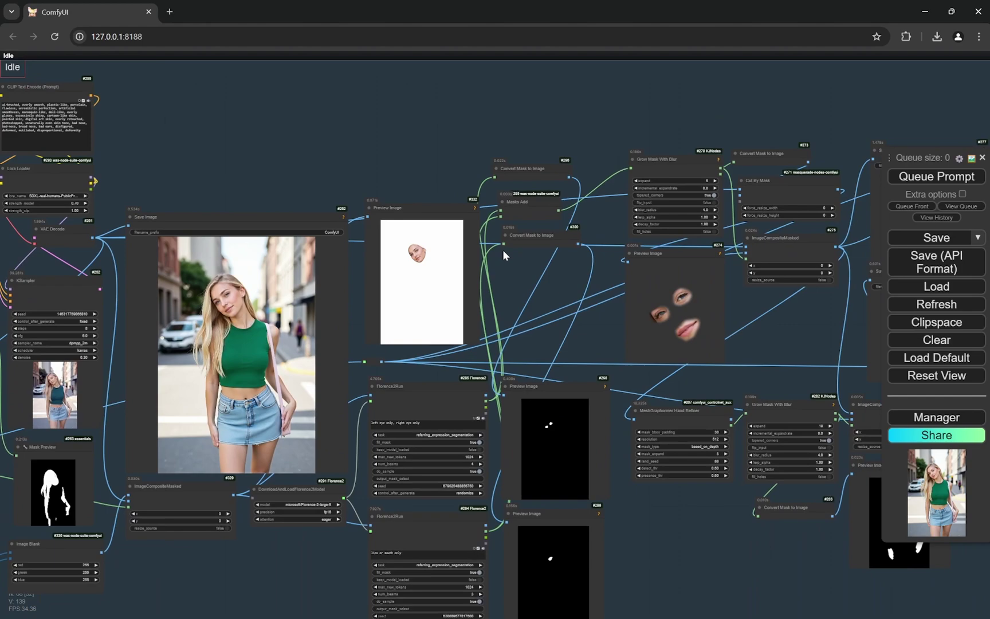
pyautogui.scroll(5, 380, 236)
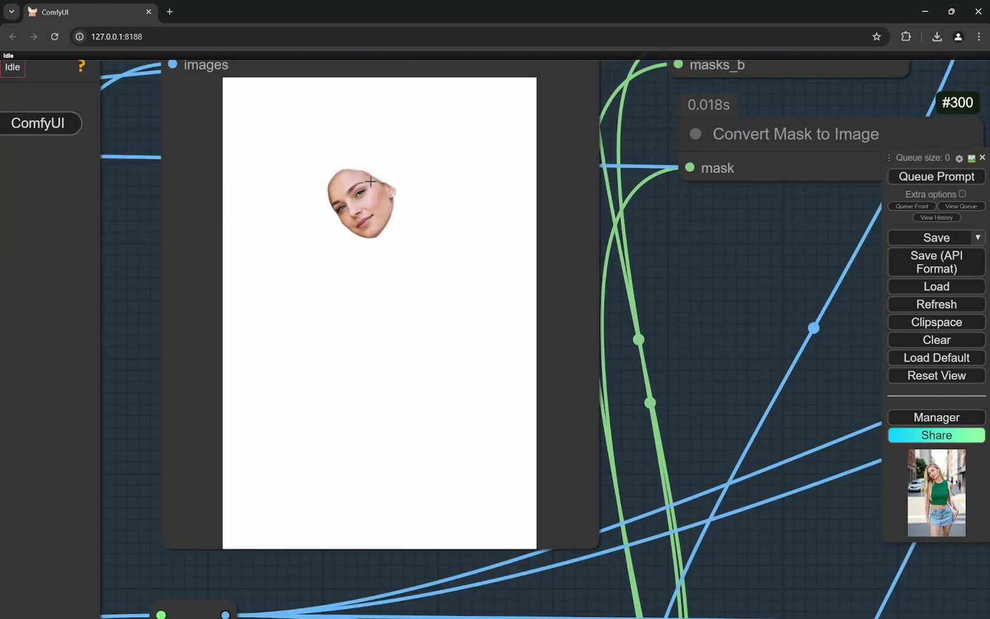
pyautogui.scroll(-8, 371, 182)
pyautogui.scroll(5, 573, 424)
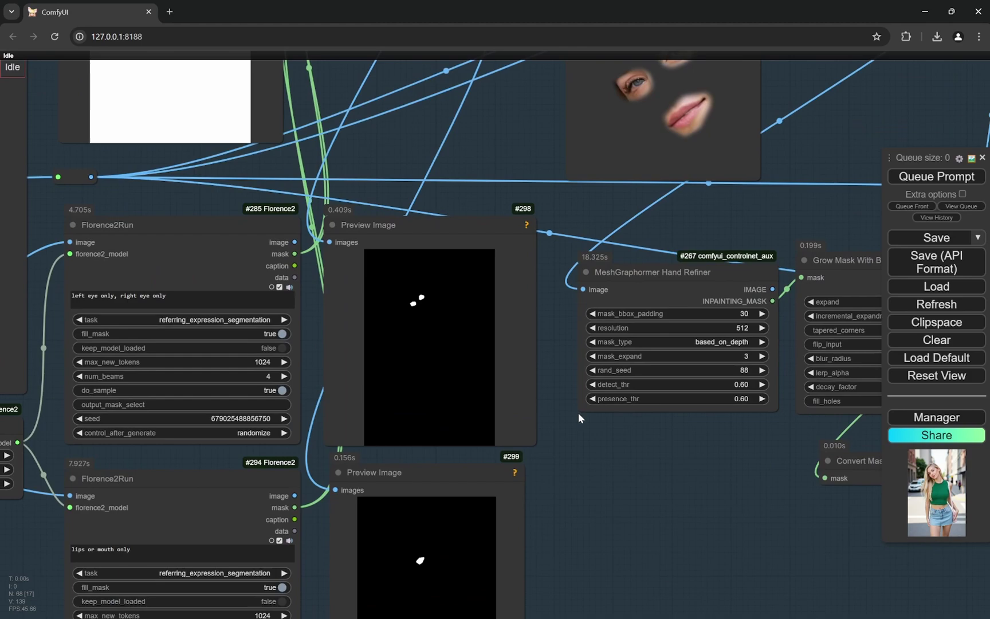
pyautogui.moveTo(579, 418); pyautogui.dragTo(626, 359)
pyautogui.scroll(6, 519, 226)
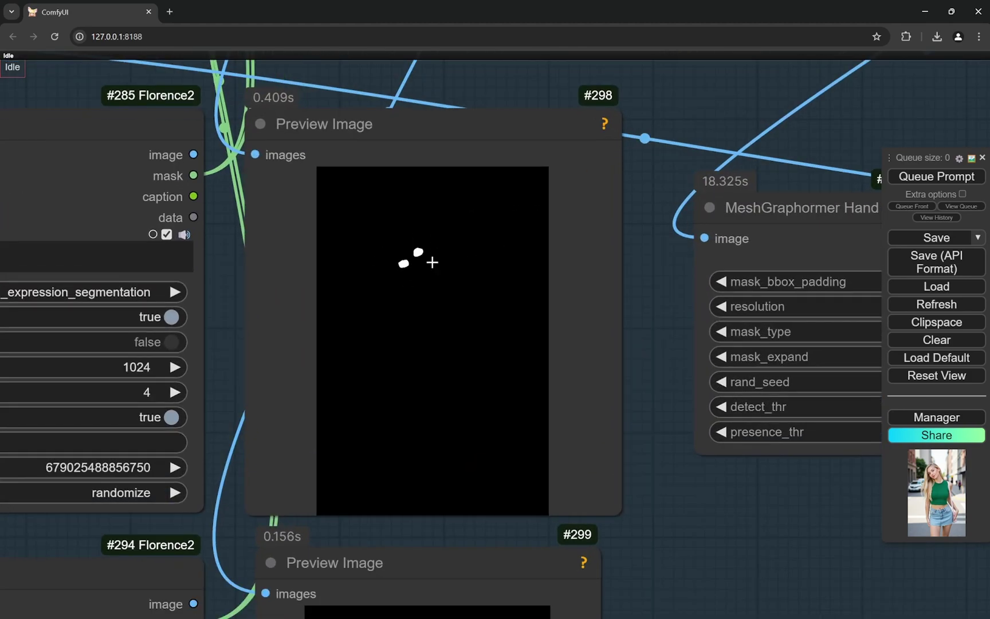
pyautogui.scroll(-5, 435, 259)
pyautogui.scroll(4, 553, 396)
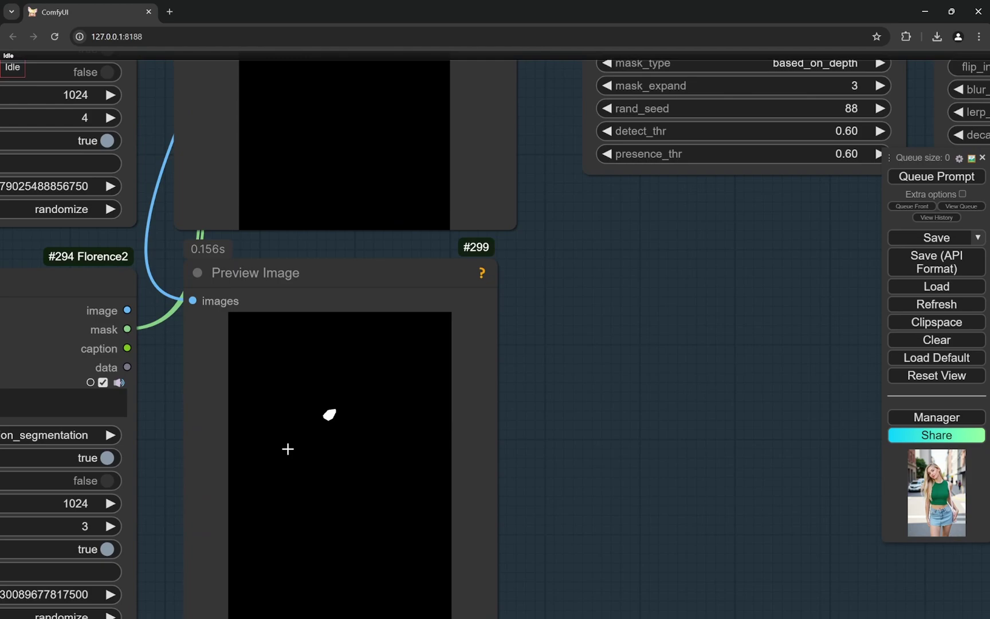
pyautogui.scroll(-5, 649, 294)
pyautogui.scroll(5, 615, 449)
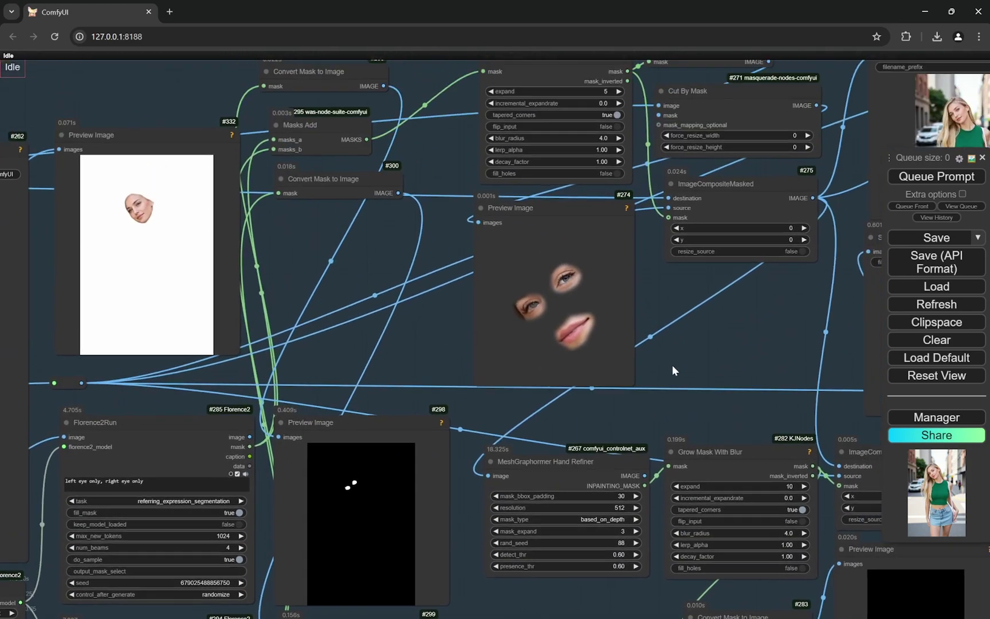
pyautogui.scroll(5, 672, 365)
pyautogui.scroll(-5, 594, 337)
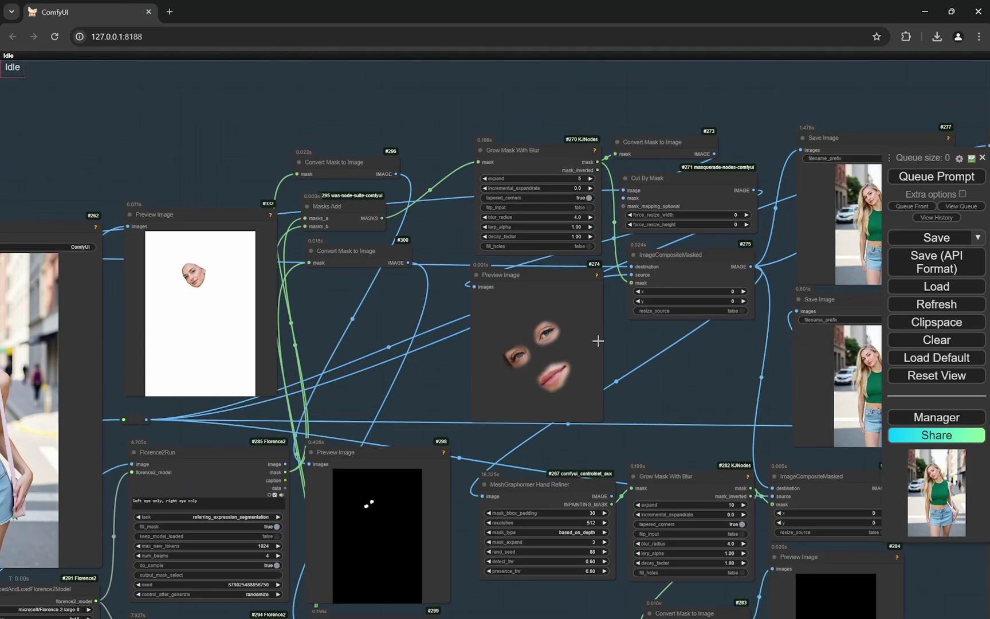
pyautogui.moveTo(663, 344); pyautogui.dragTo(437, 351)
pyautogui.scroll(4, 597, 278)
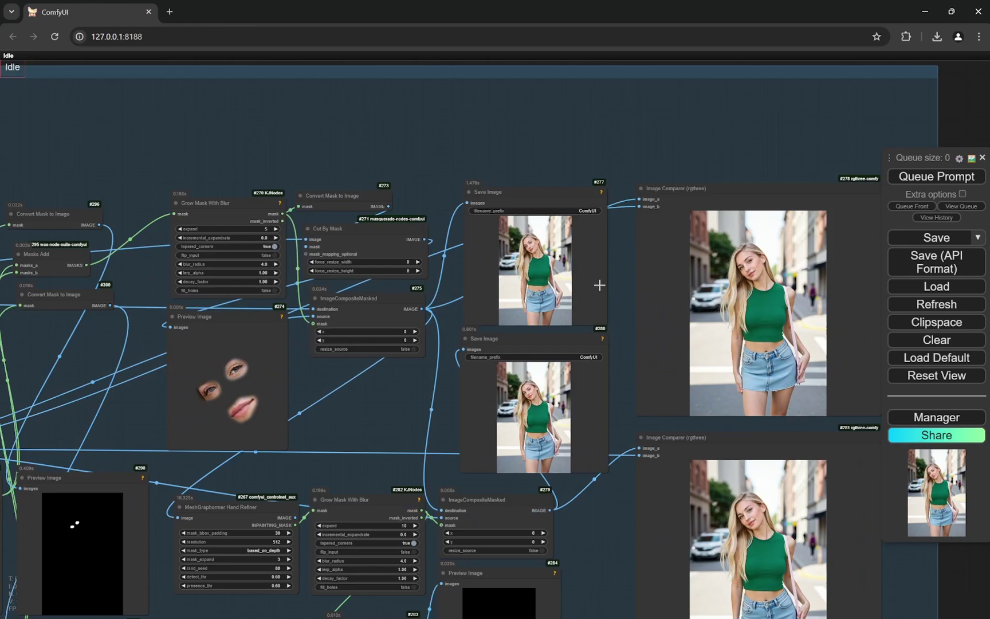
pyautogui.scroll(-1, 635, 358)
pyautogui.moveTo(635, 359); pyautogui.dragTo(681, 168)
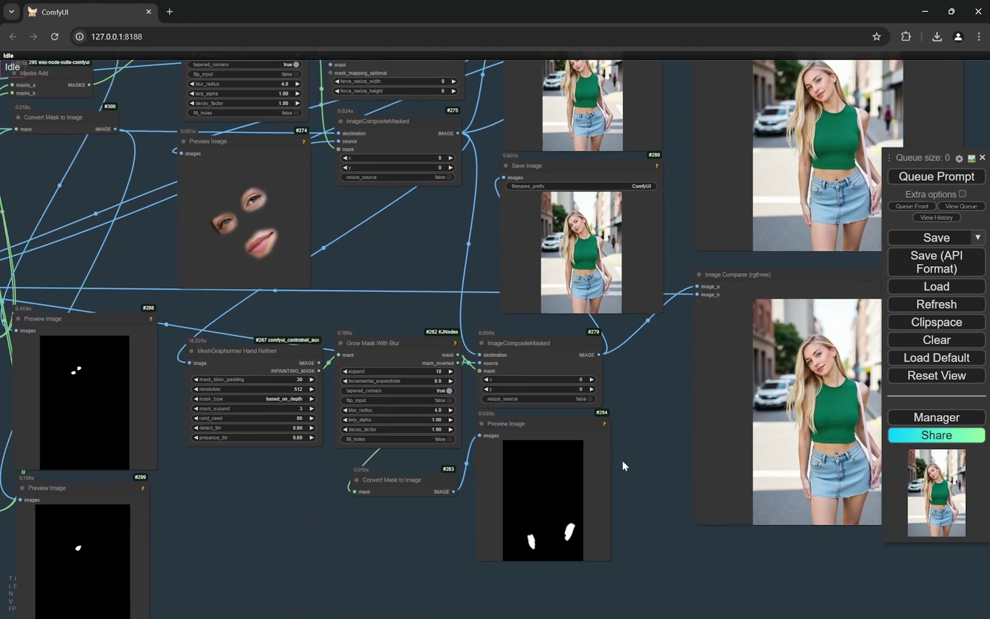
pyautogui.scroll(8, 623, 464)
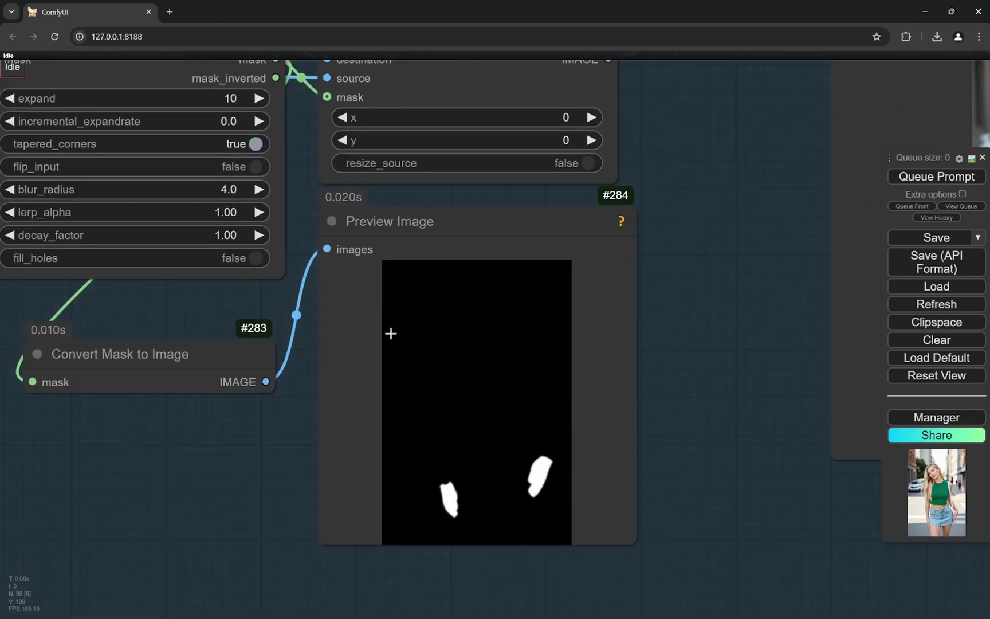
pyautogui.scroll(-4, 392, 335)
pyautogui.scroll(5, 471, 438)
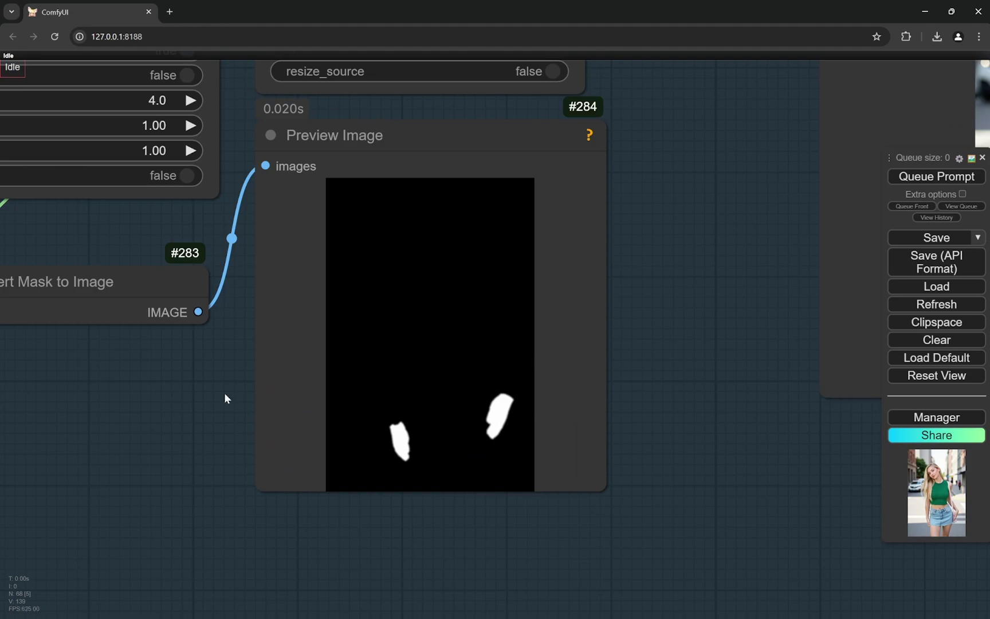
pyautogui.scroll(-4, 224, 395)
pyautogui.scroll(4, 427, 268)
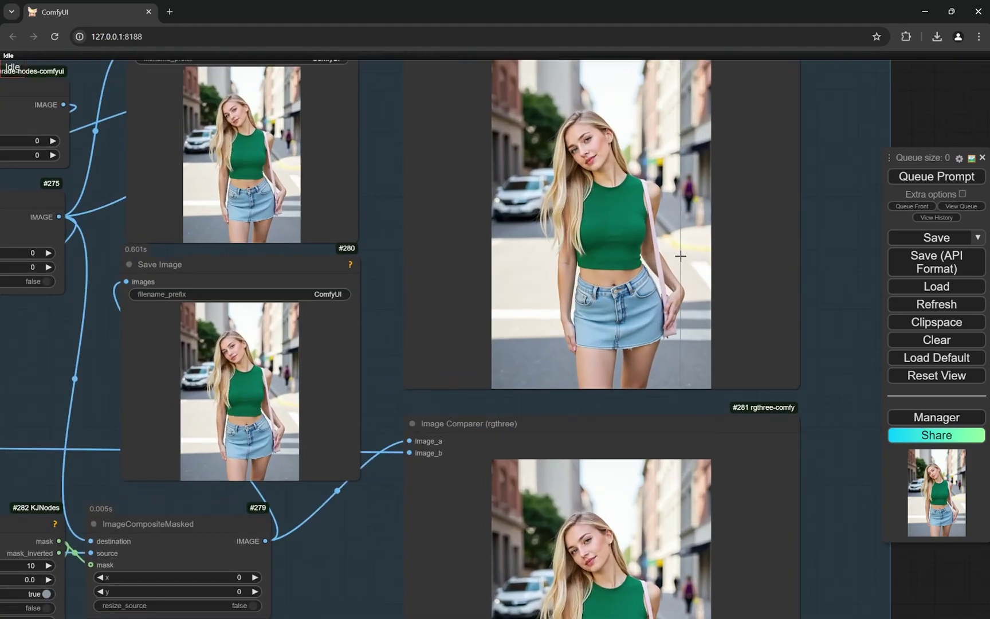
pyautogui.scroll(10, 682, 257)
pyautogui.scroll(-2, 657, 232)
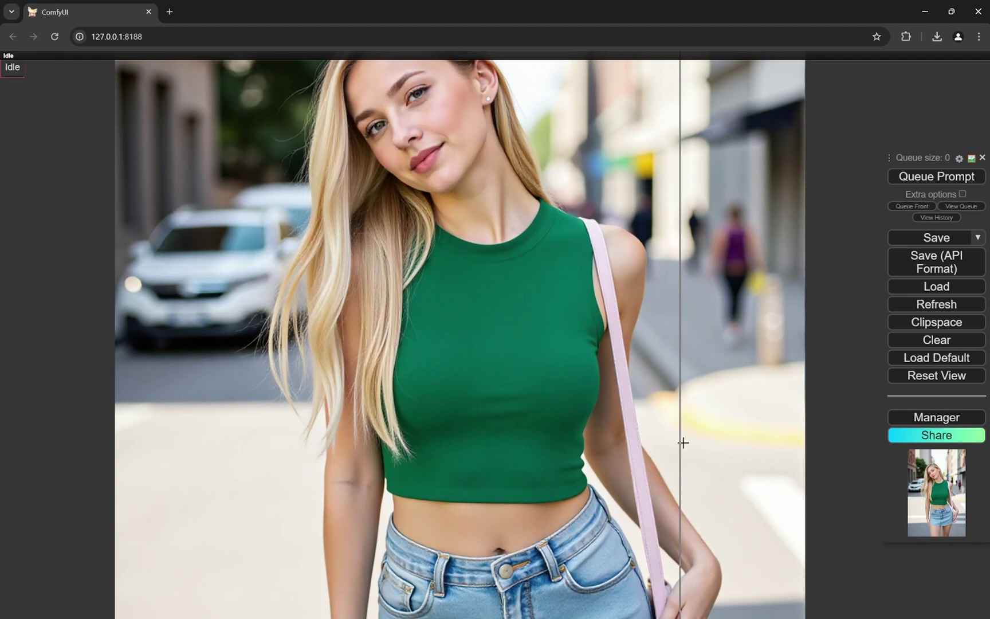
pyautogui.scroll(-2, 610, 261)
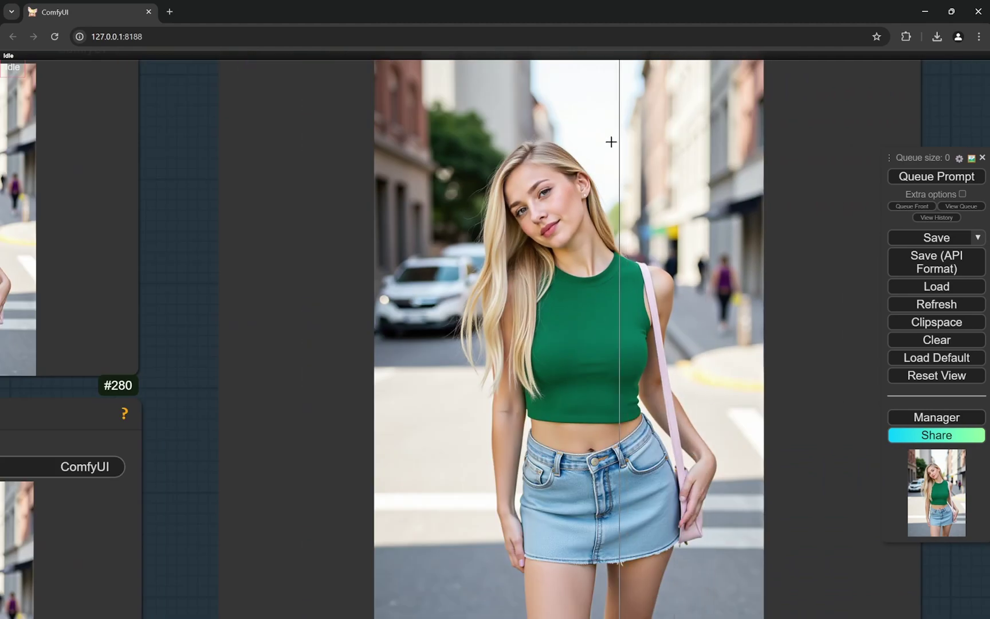
pyautogui.scroll(8, 613, 184)
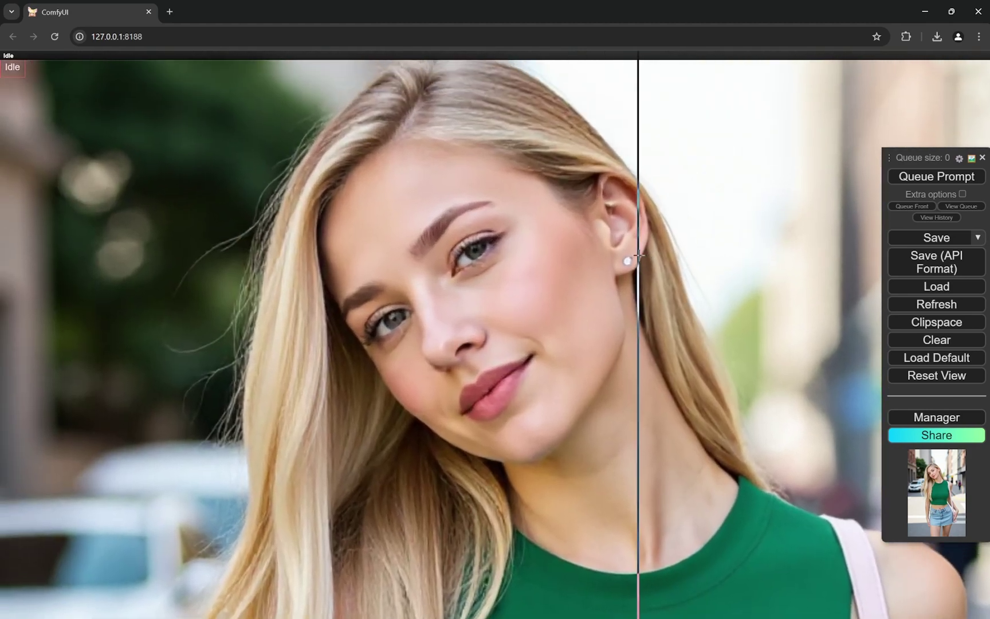
pyautogui.scroll(4, 638, 257)
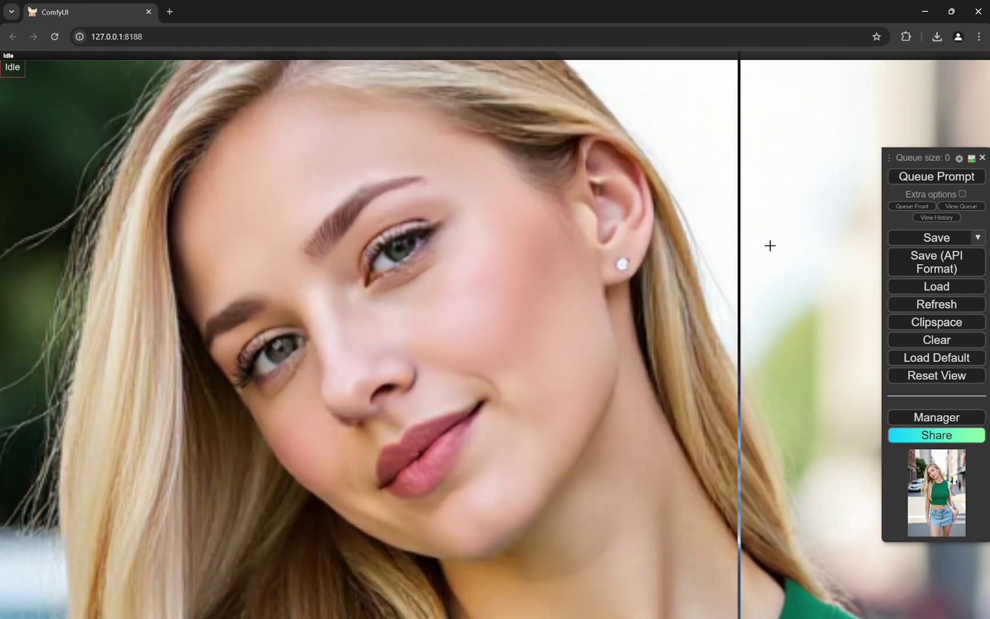
pyautogui.scroll(-5, 229, 207)
pyautogui.scroll(5, 410, 413)
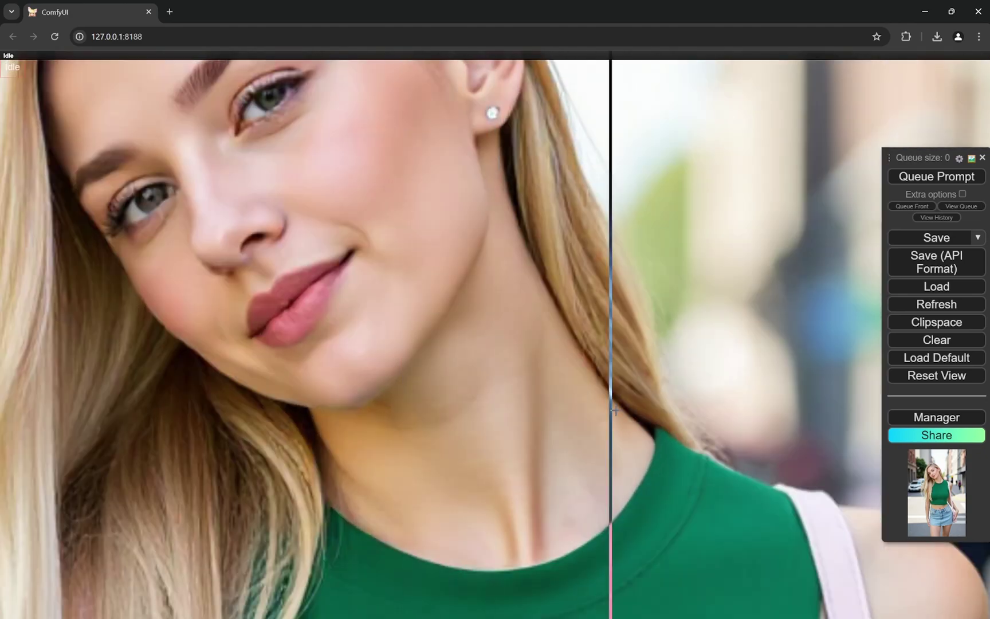
pyautogui.scroll(-5, 459, 389)
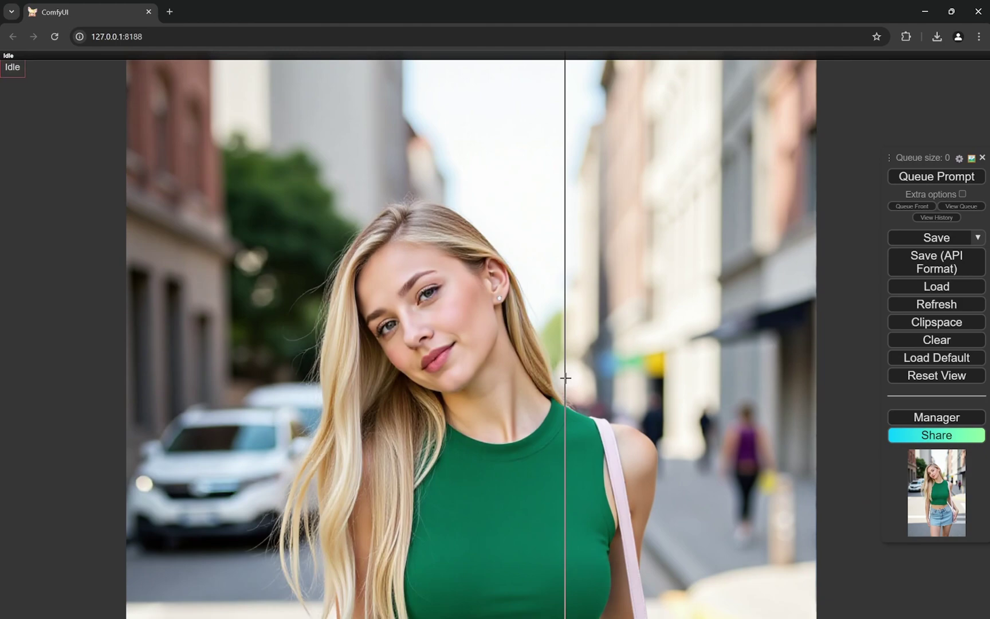
pyautogui.scroll(-2, 565, 378)
pyautogui.scroll(6, 608, 389)
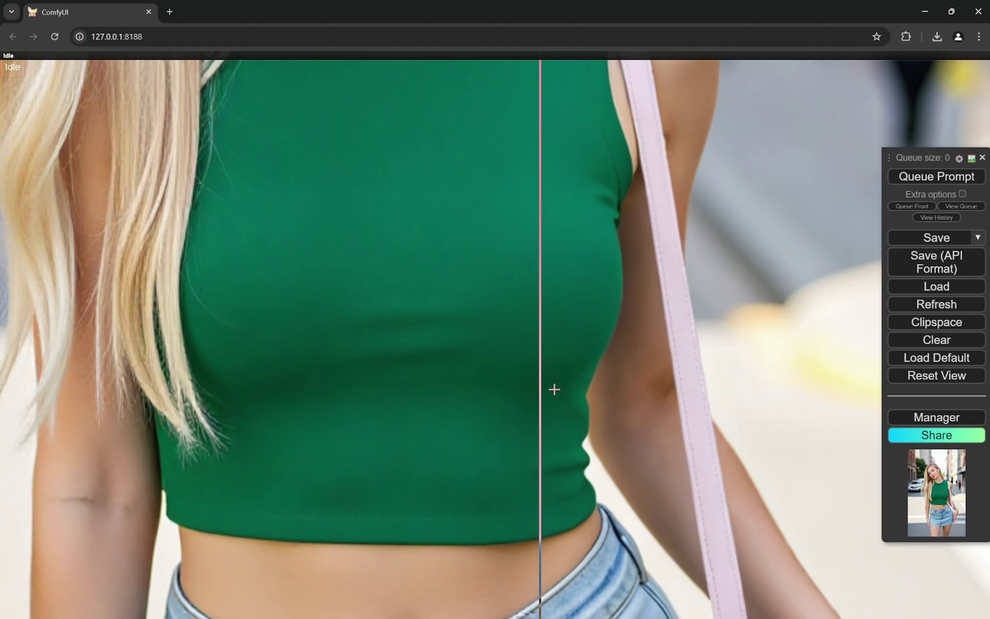
pyautogui.scroll(-6, 554, 390)
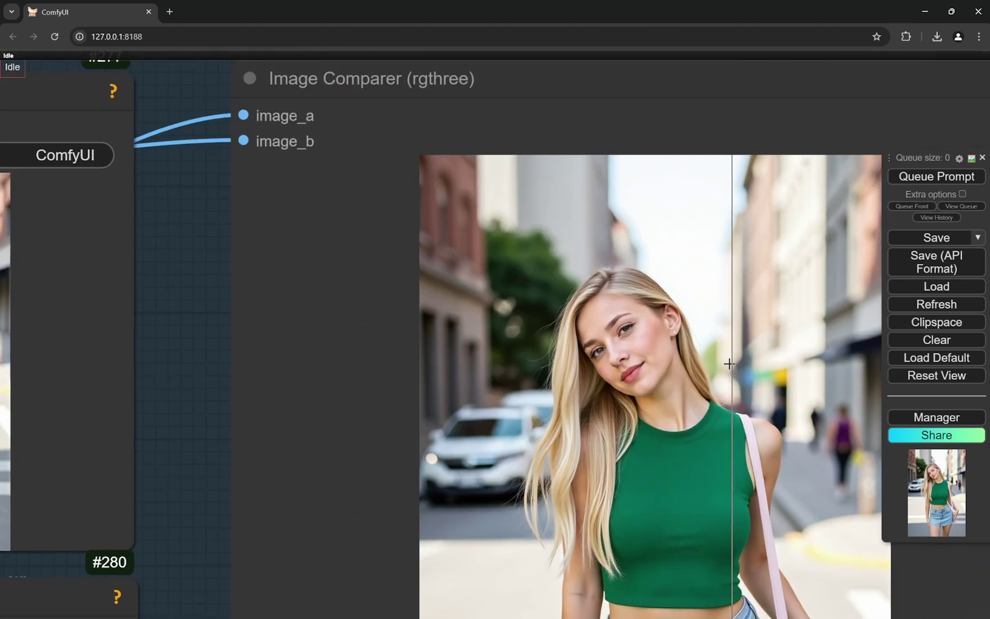
pyautogui.scroll(10, 729, 364)
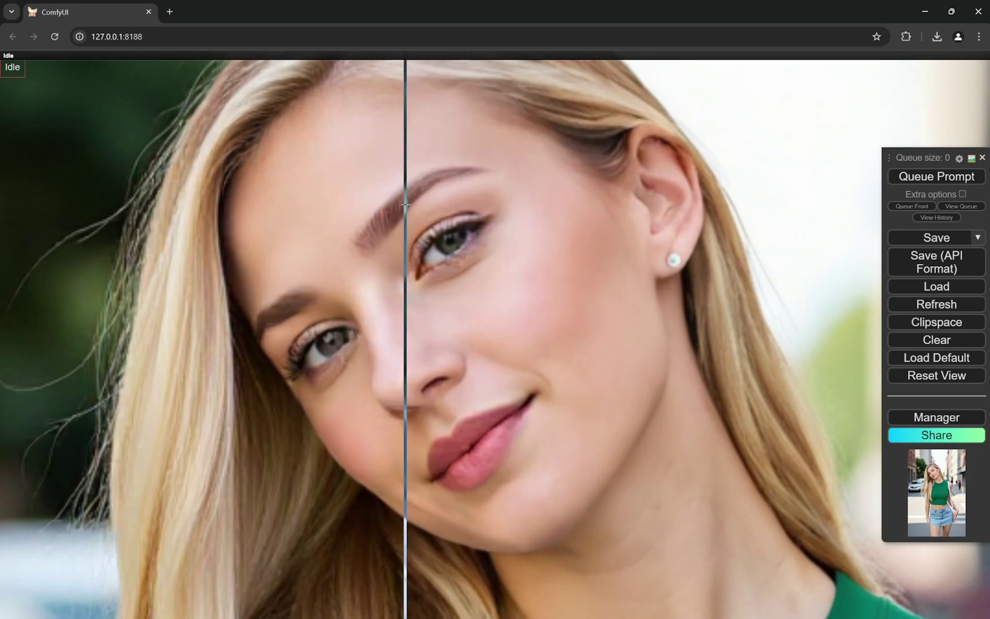
pyautogui.scroll(-18, 790, 266)
pyautogui.scroll(-5, 805, 266)
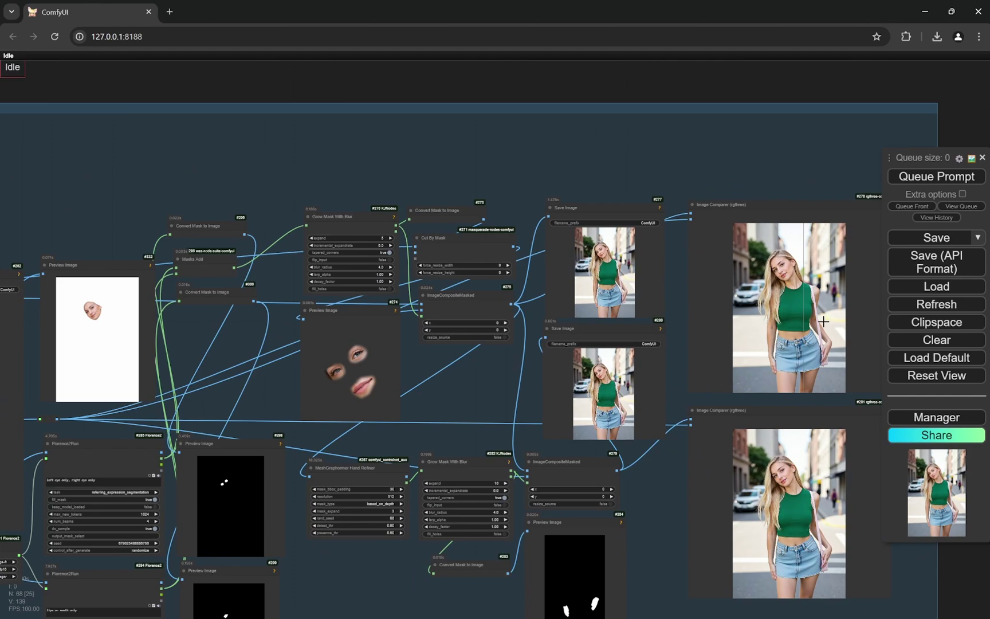
pyautogui.scroll(15, 862, 380)
pyautogui.scroll(5, 794, 377)
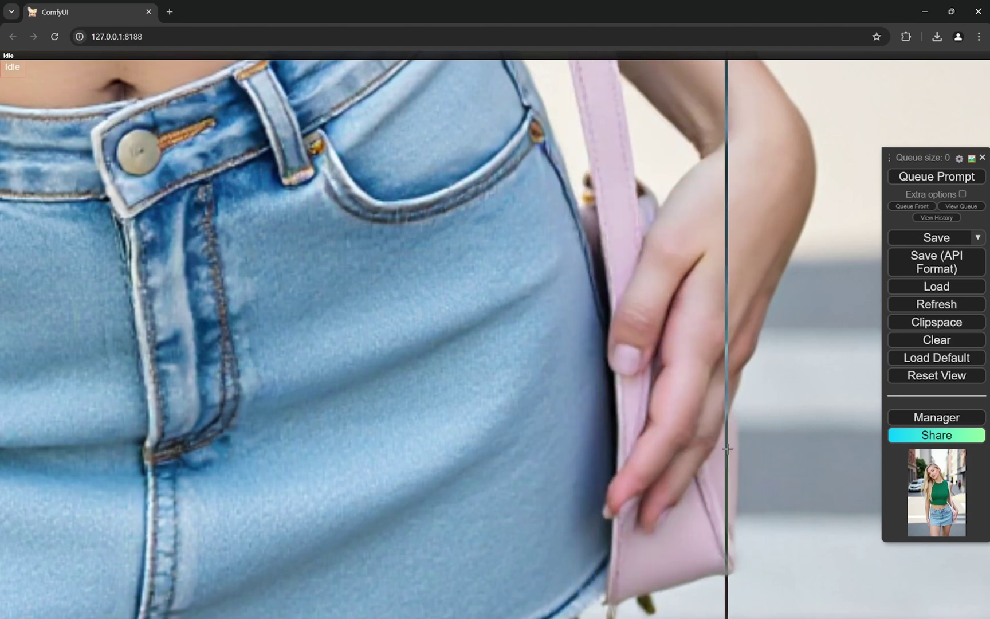
pyautogui.scroll(-10, 683, 411)
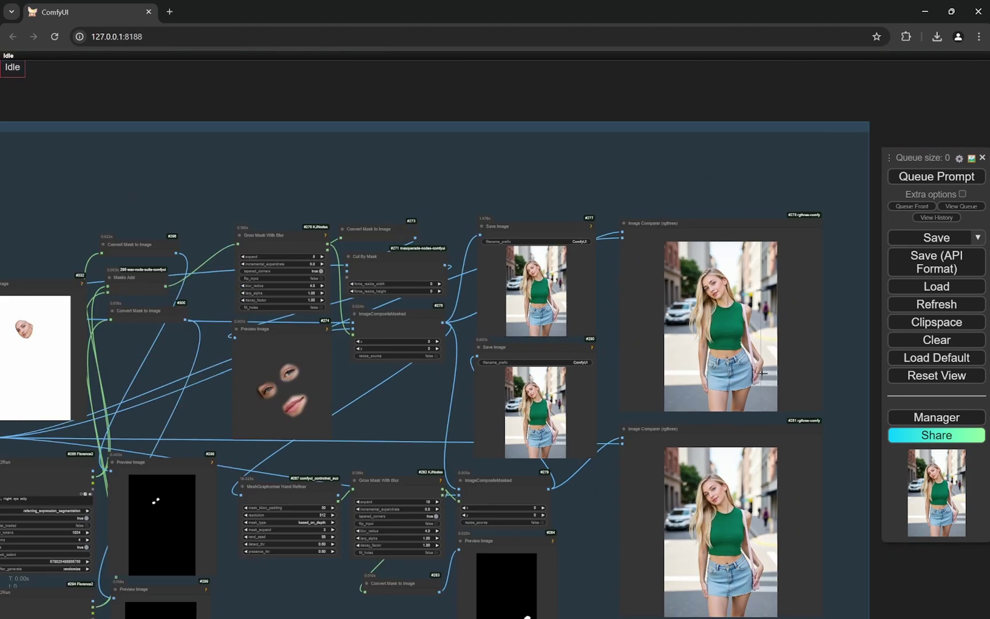
pyautogui.moveTo(570, 536); pyautogui.dragTo(580, 334)
pyautogui.scroll(5, 581, 397)
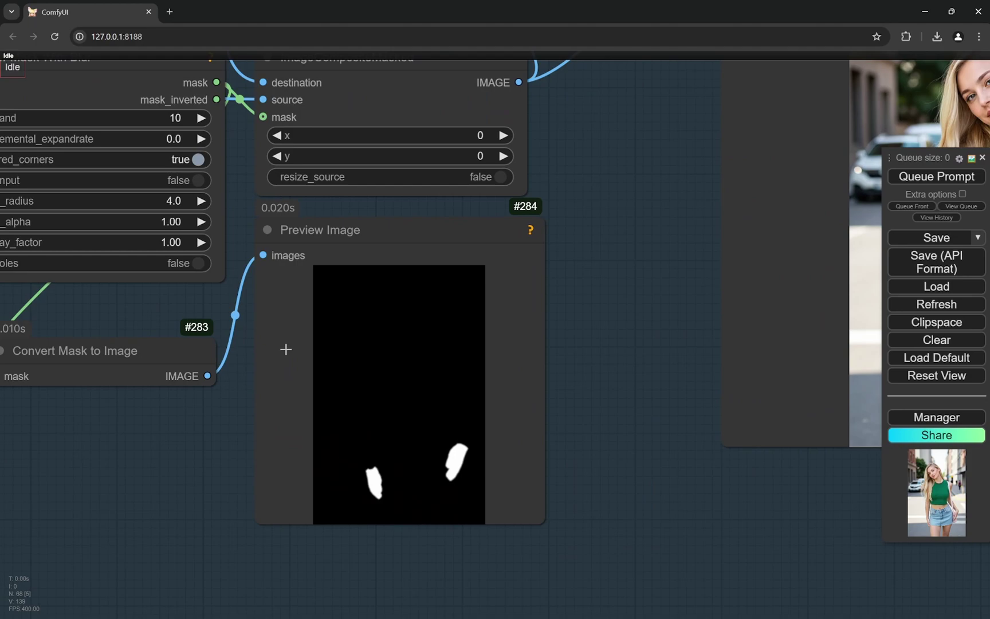
pyautogui.scroll(-5, 430, 469)
pyautogui.scroll(8, 574, 353)
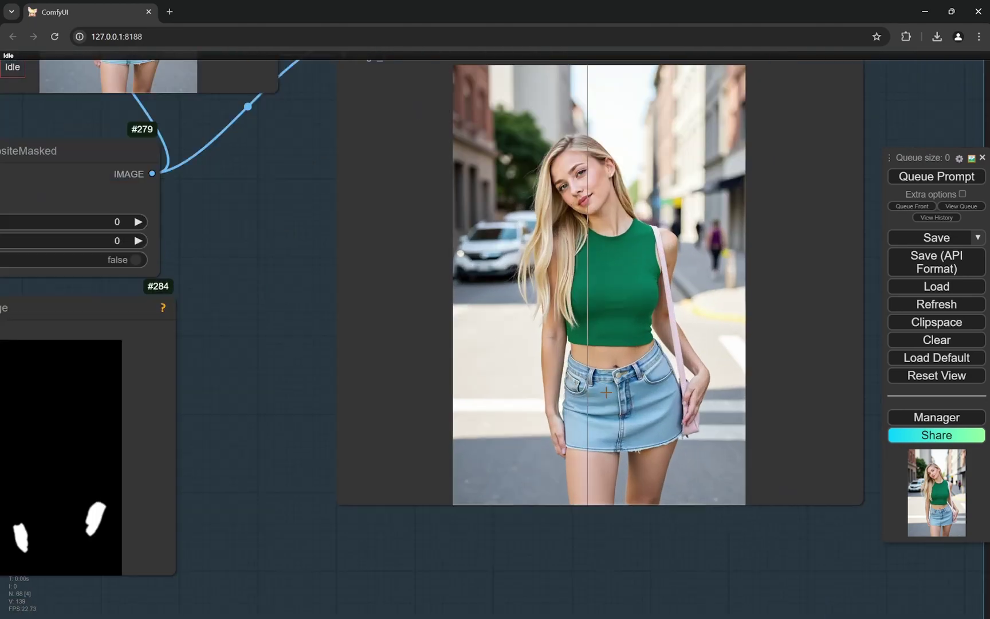
pyautogui.scroll(-5, 574, 353)
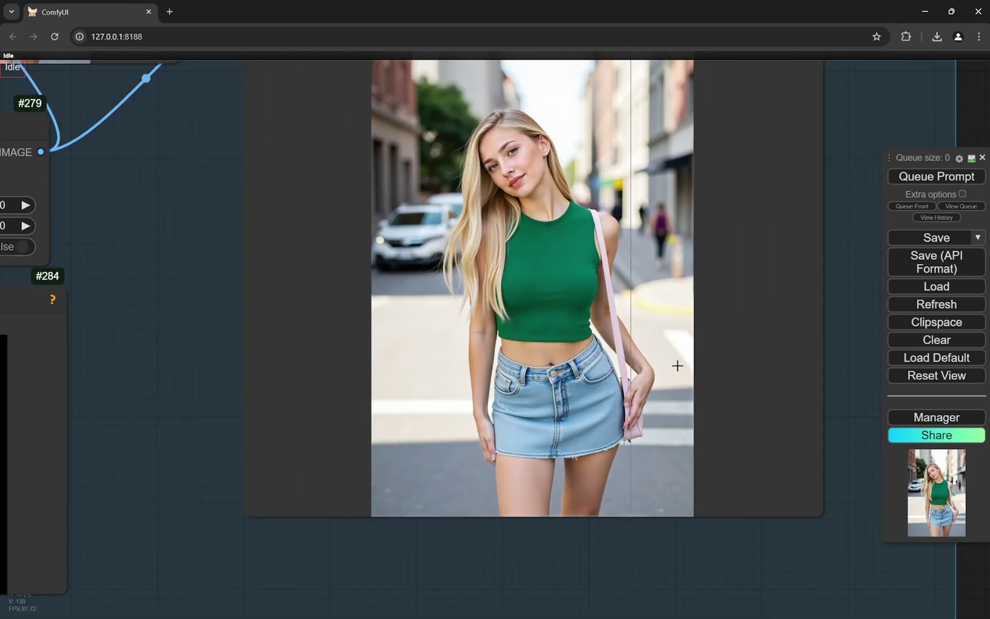
pyautogui.scroll(5, 677, 365)
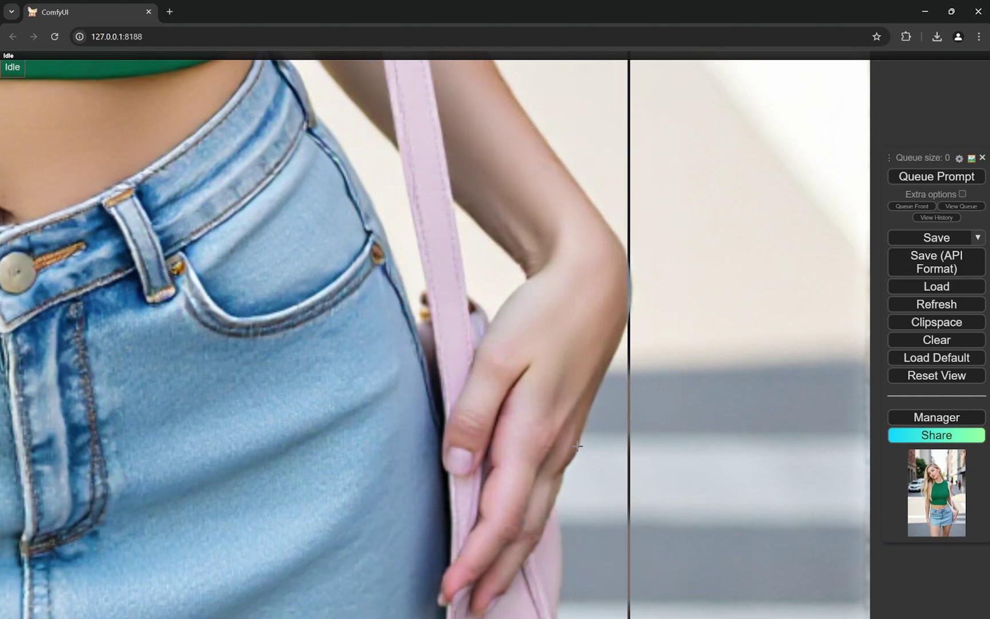
pyautogui.scroll(-5, 687, 427)
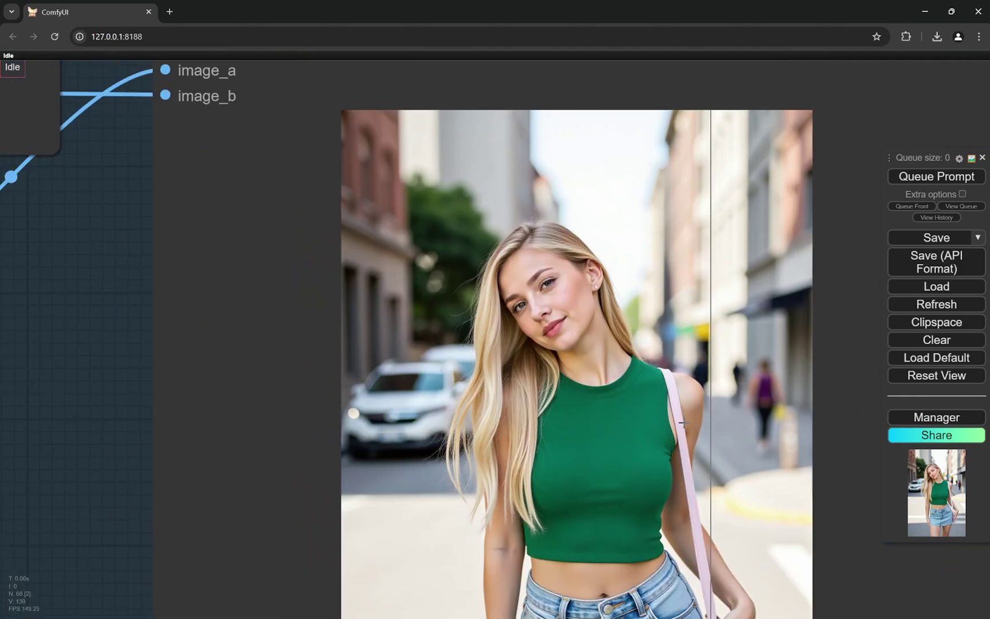
pyautogui.scroll(5, 609, 306)
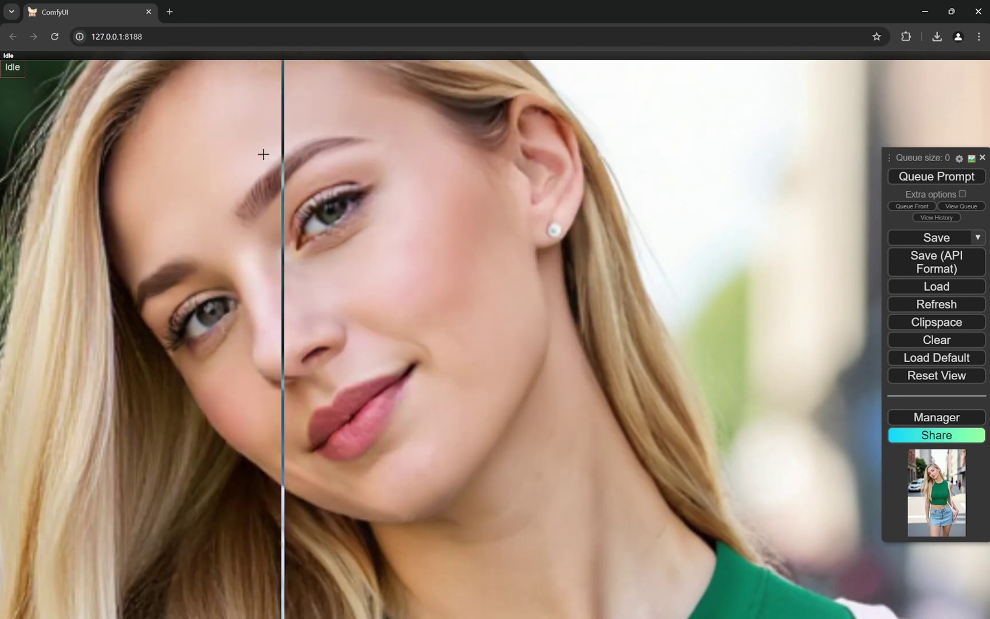
pyautogui.scroll(-5, 676, 212)
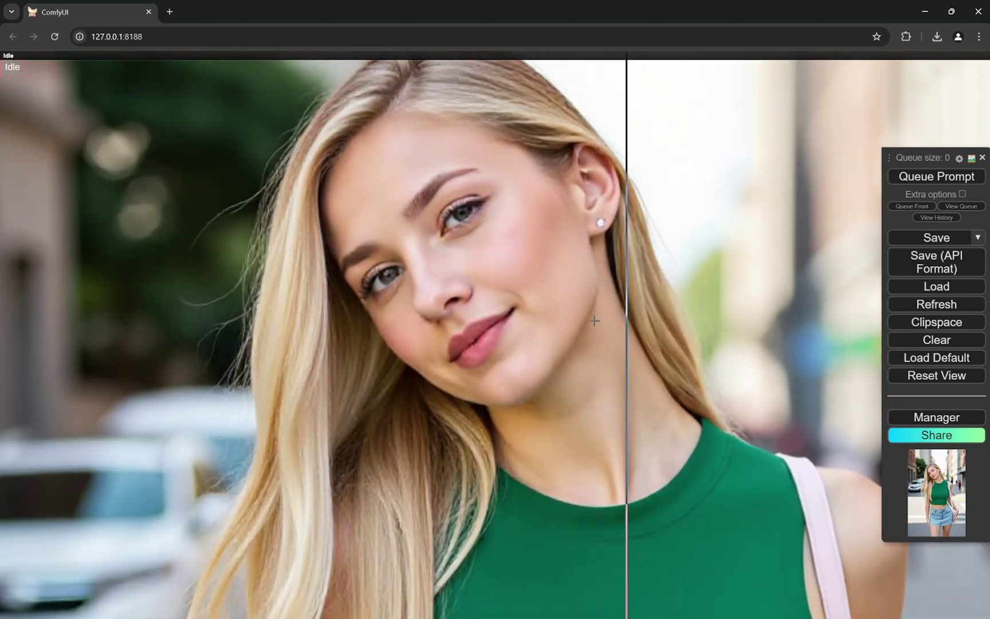
pyautogui.scroll(5, 469, 335)
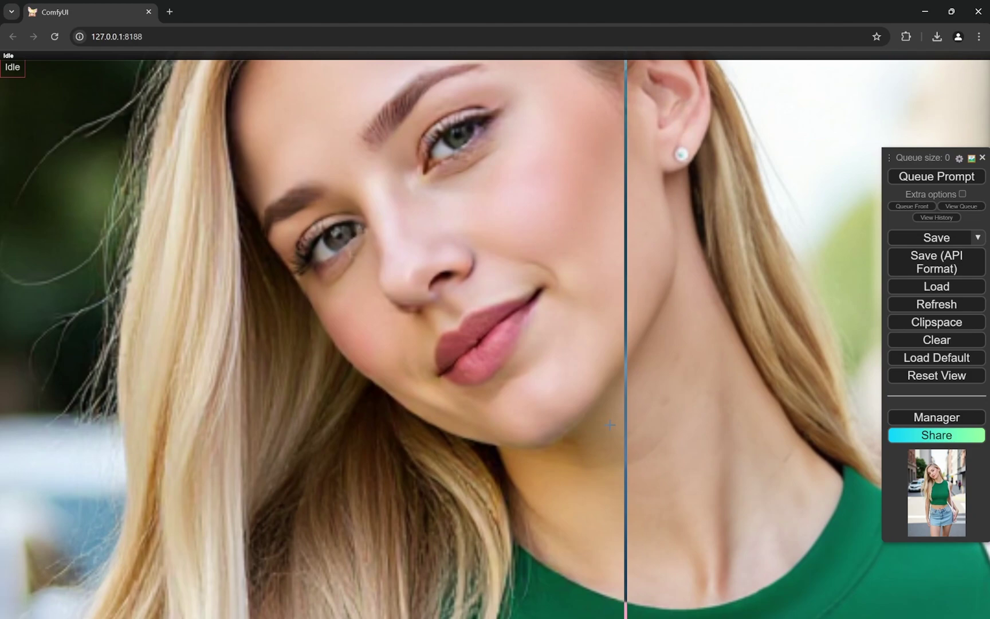
pyautogui.scroll(-5, 206, 298)
pyautogui.scroll(-5, 225, 302)
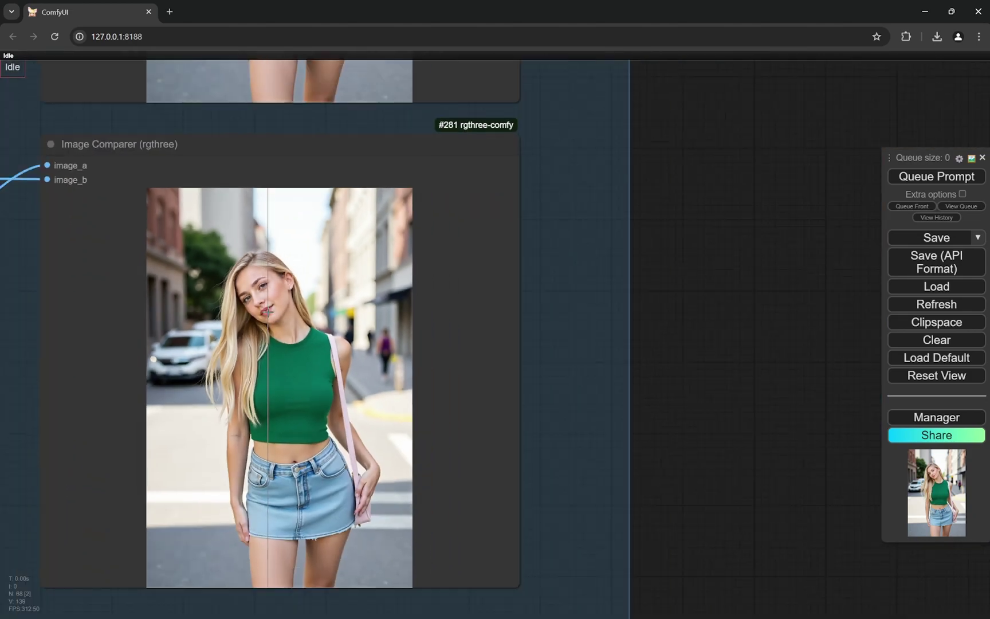
pyautogui.scroll(6, 258, 305)
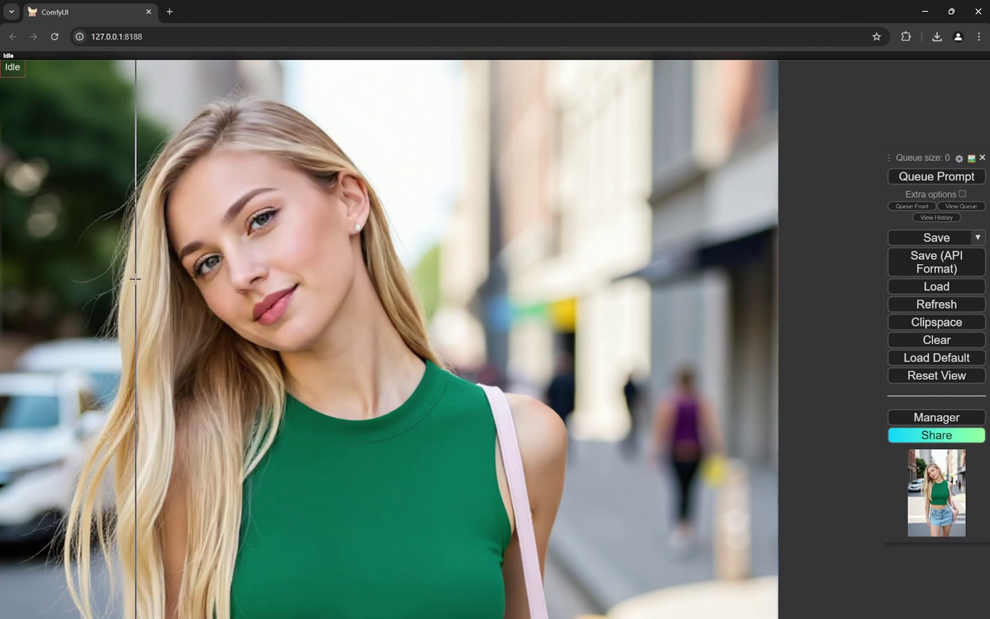
pyautogui.scroll(-12, 184, 291)
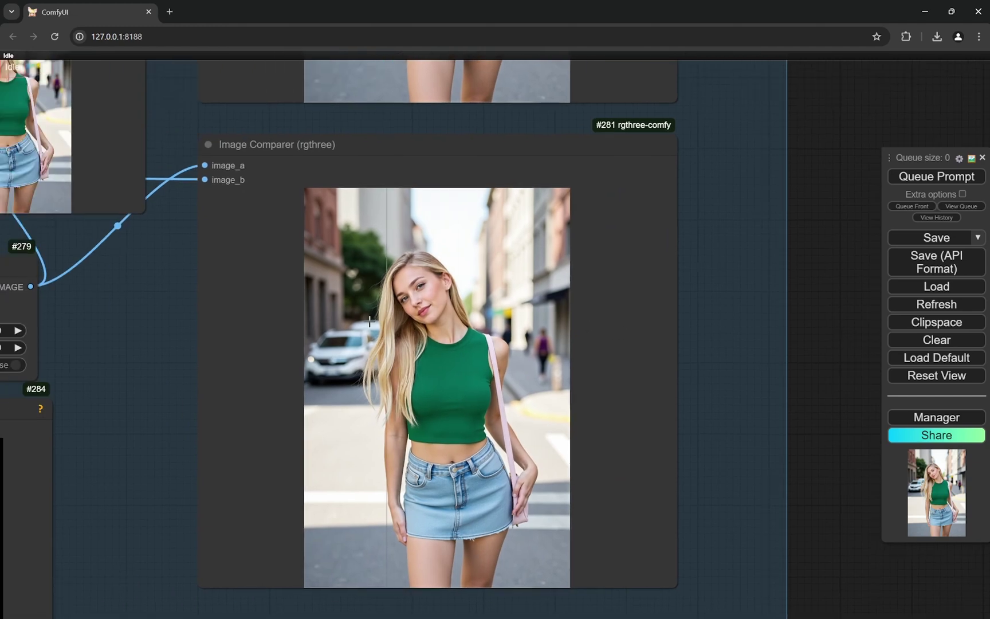
pyautogui.scroll(1, 355, 320)
pyautogui.scroll(1, 355, 319)
pyautogui.scroll(-1, 354, 320)
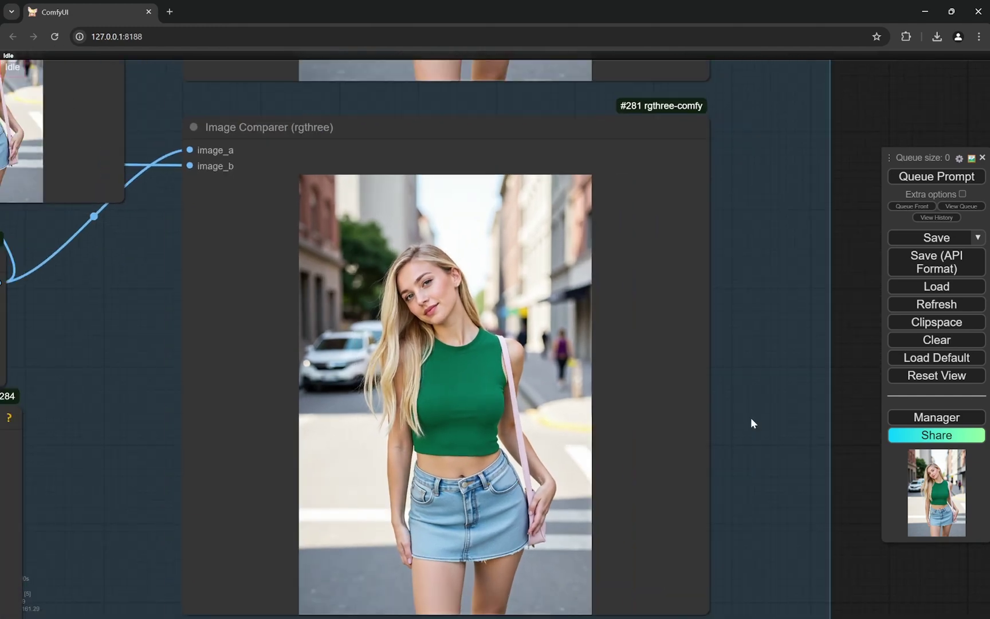
pyautogui.scroll(-15, 856, 381)
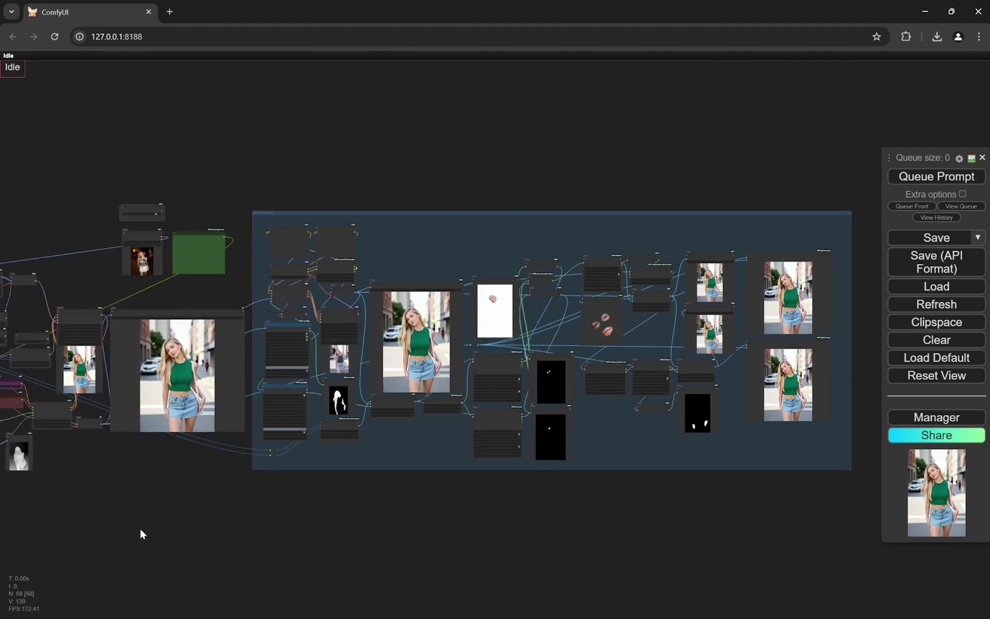
pyautogui.moveTo(140, 534); pyautogui.dragTo(380, 511)
pyautogui.scroll(2, 384, 468)
pyautogui.moveTo(440, 221); pyautogui.dragTo(439, 313)
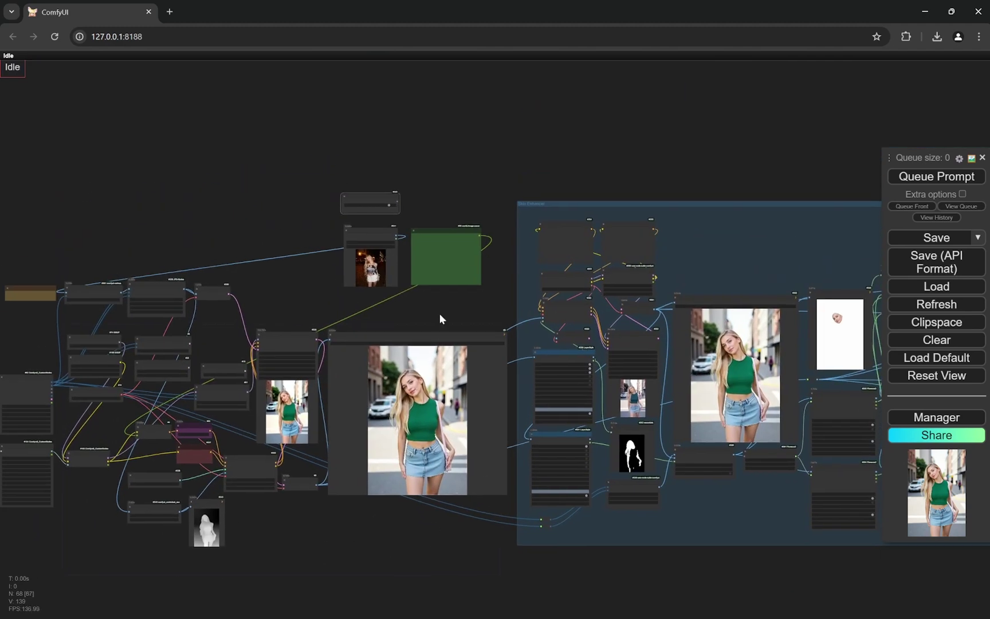
# - Queue the workflow again to render a new long-haired green-croptop portrait and its skin-enhanced comparisons
pyautogui.scroll(2, 449, 306)
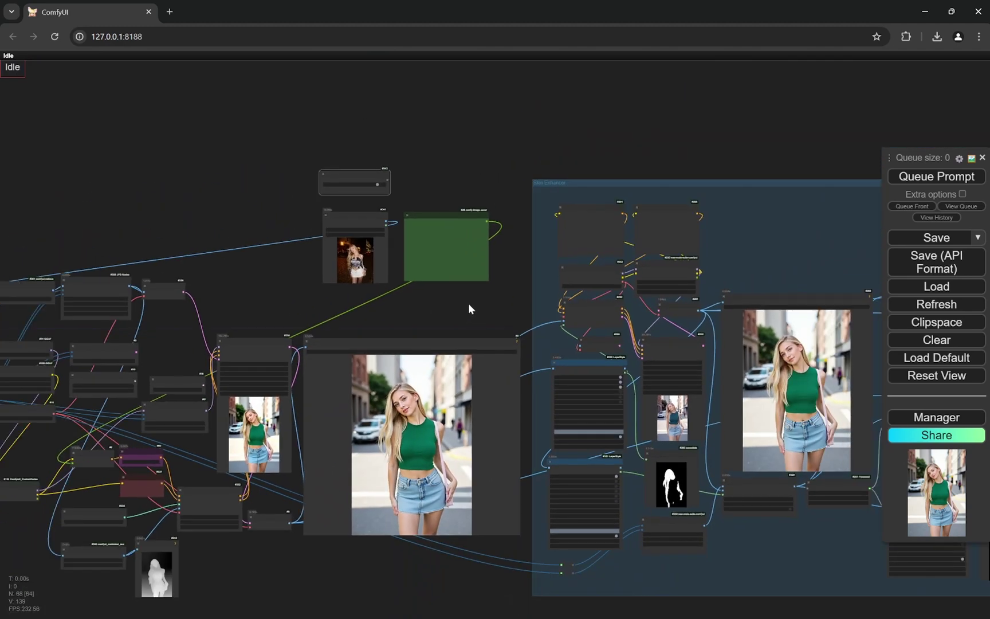
pyautogui.scroll(8, 469, 303)
pyautogui.scroll(-6, 469, 302)
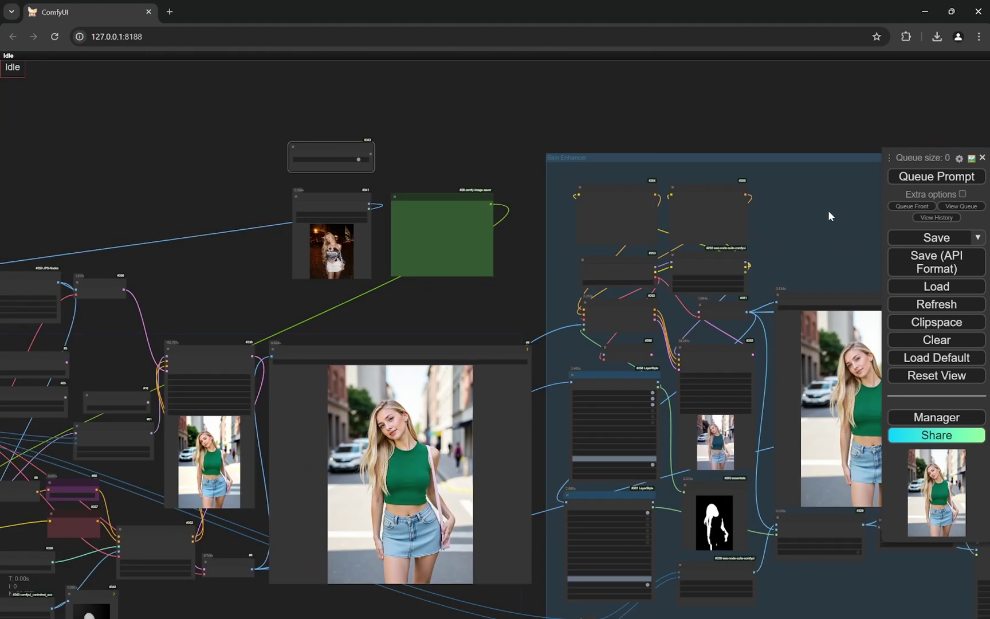
pyautogui.click(937, 177)
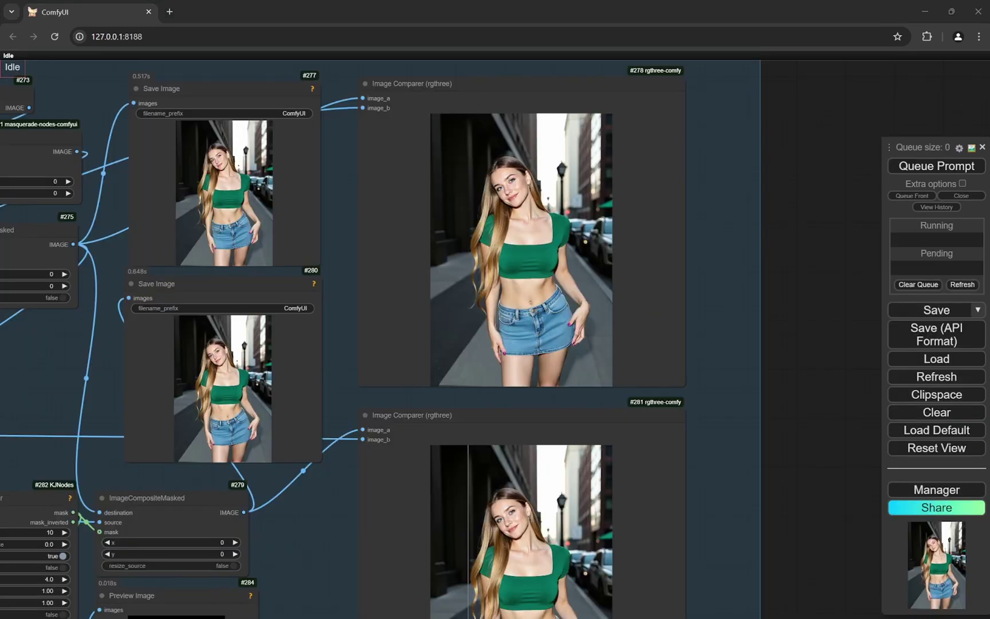
pyautogui.click(606, 456)
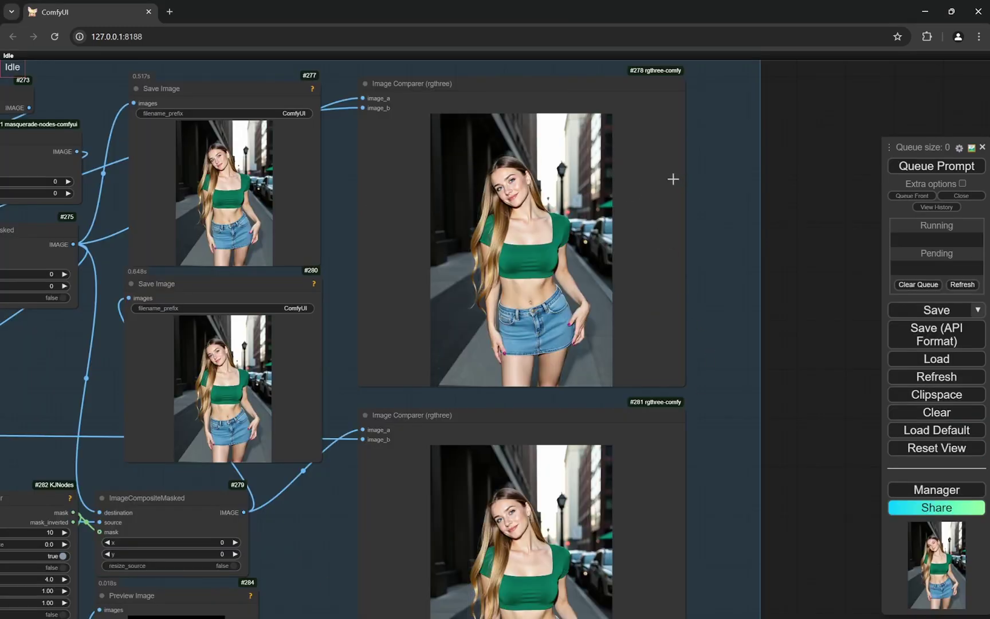
pyautogui.scroll(8, 651, 180)
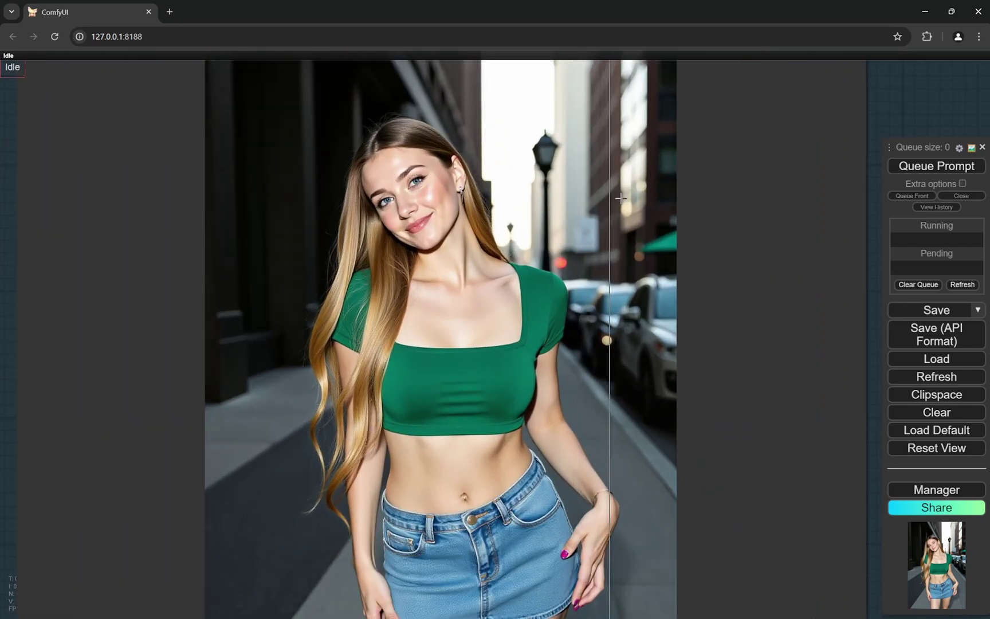
pyautogui.scroll(-6, 587, 212)
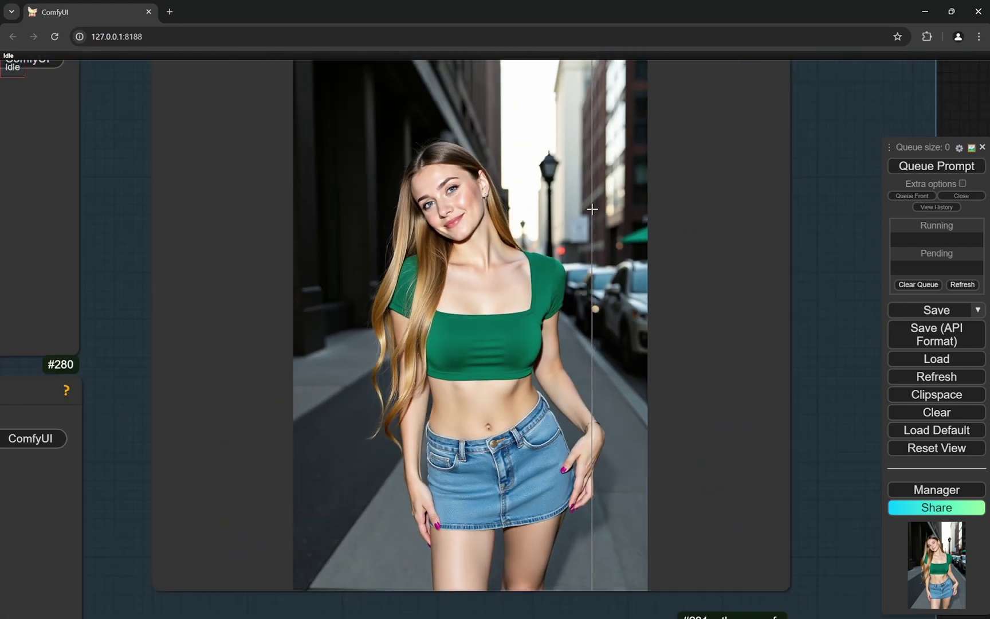
pyautogui.scroll(2, 592, 209)
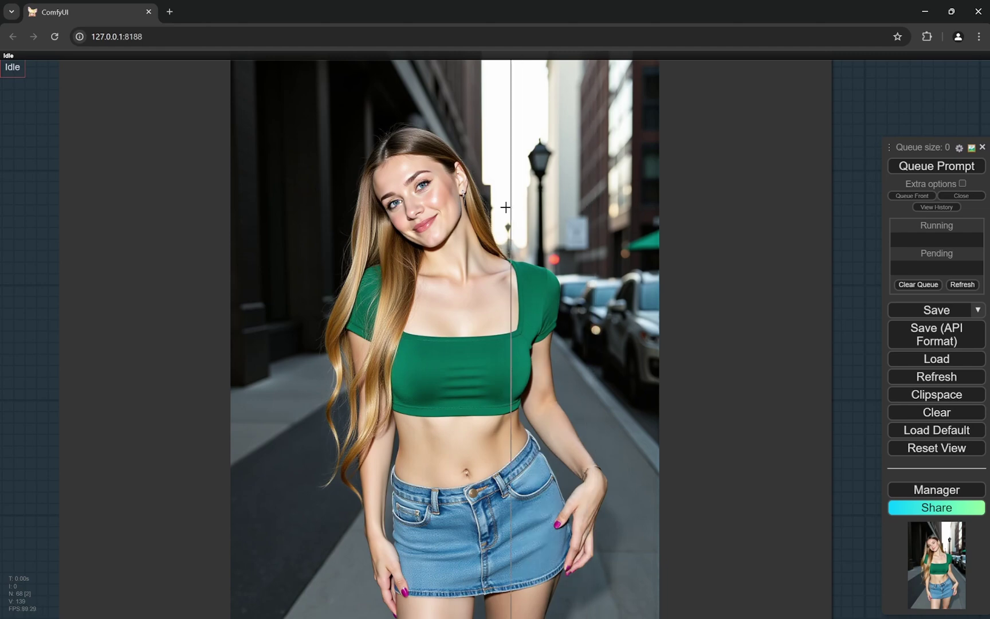
pyautogui.scroll(4, 505, 207)
pyautogui.scroll(-5, 543, 207)
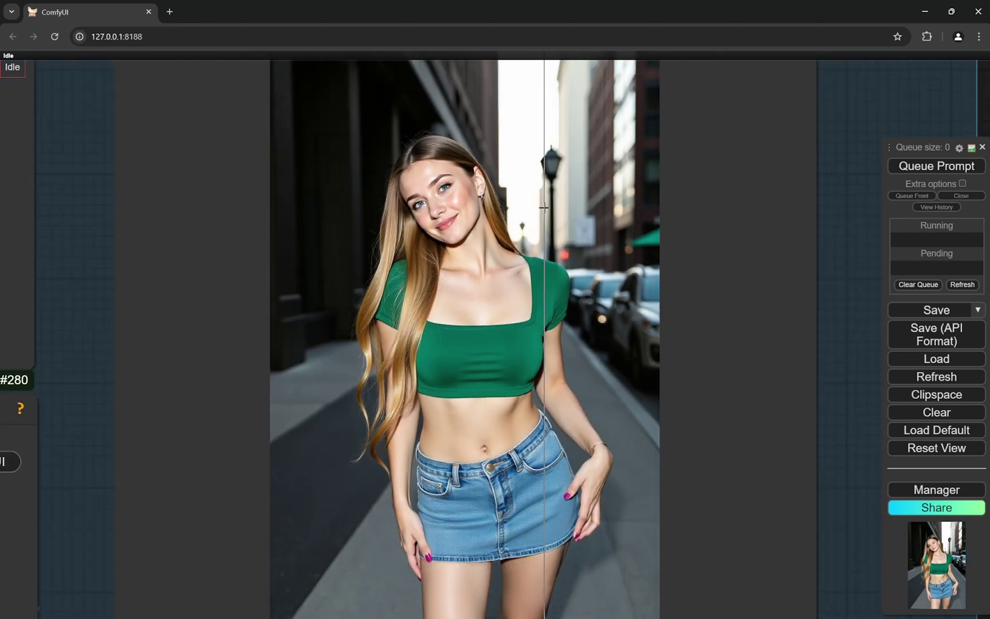
pyautogui.scroll(-10, 646, 229)
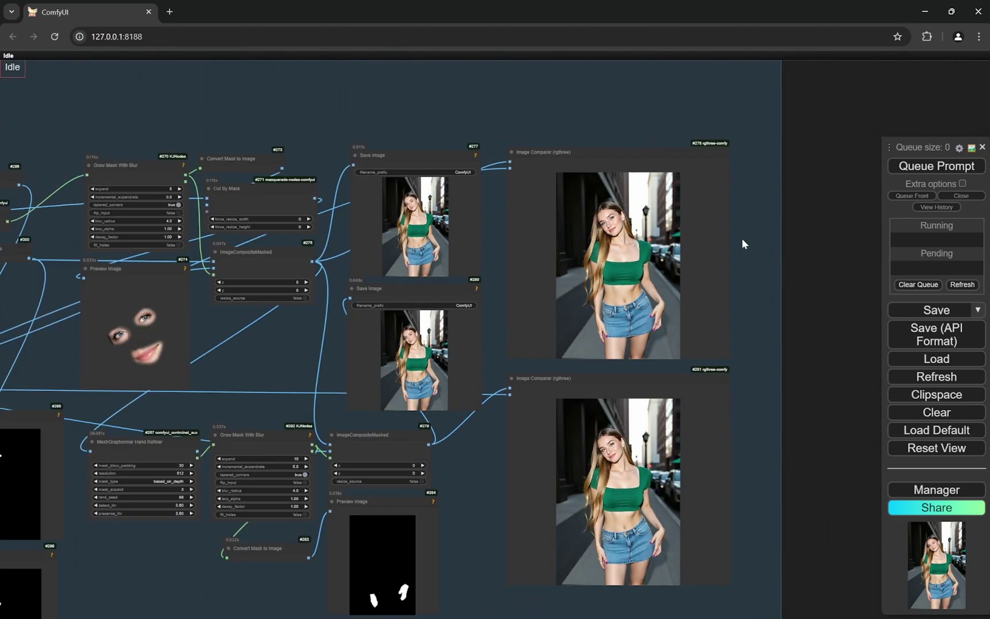
pyautogui.scroll(10, 417, 239)
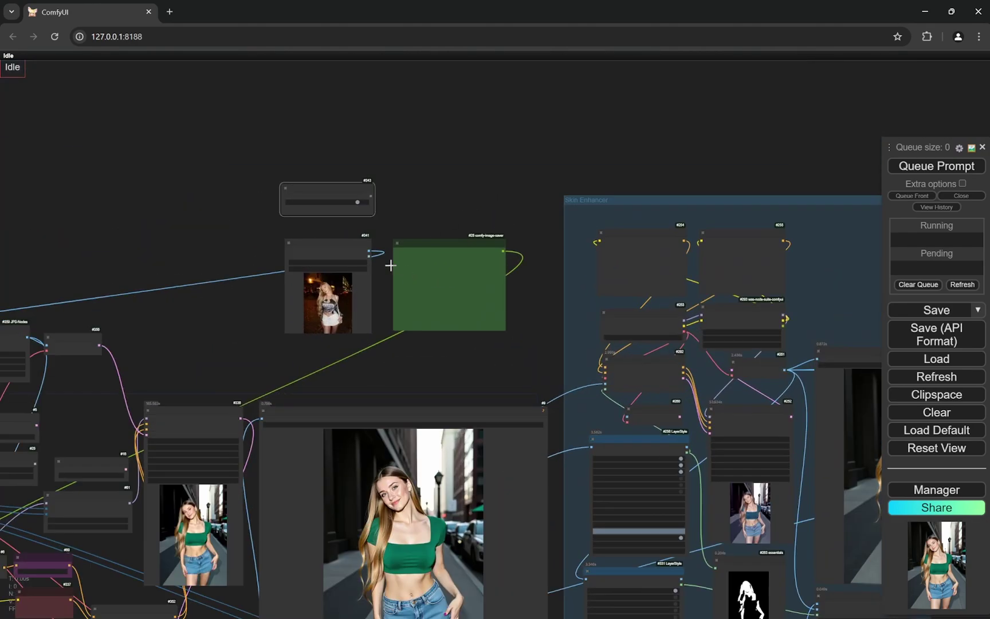
pyautogui.scroll(5, 389, 274)
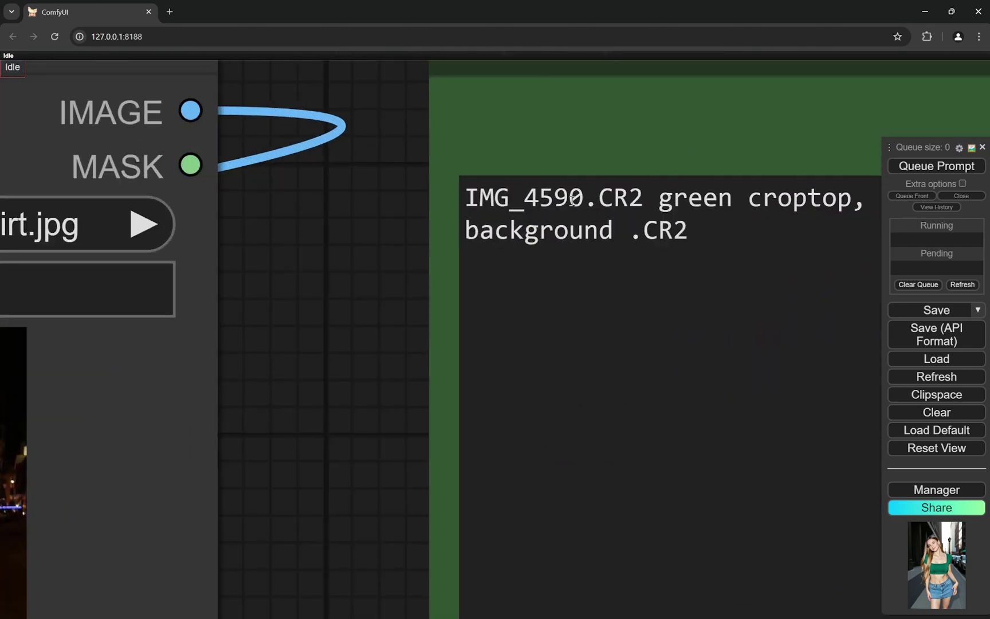
pyautogui.scroll(-12, 384, 254)
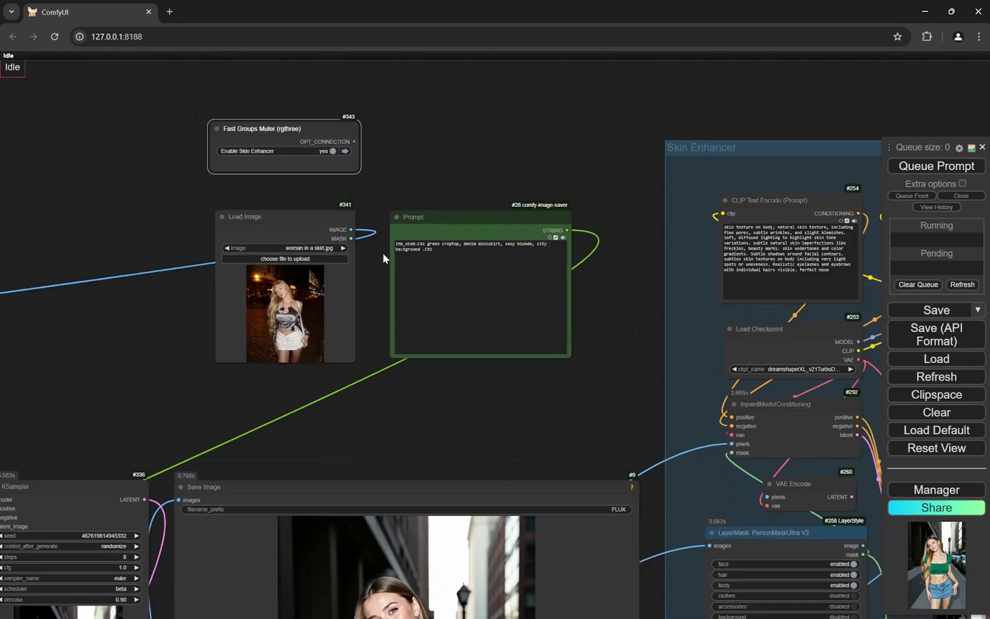
pyautogui.scroll(12, 709, 276)
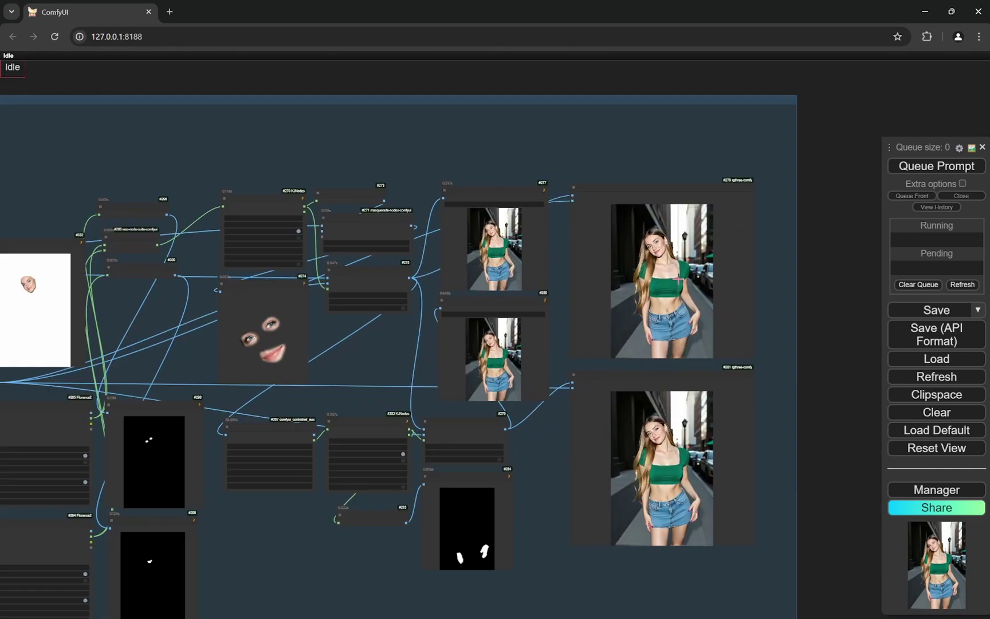
pyautogui.scroll(-6, 711, 278)
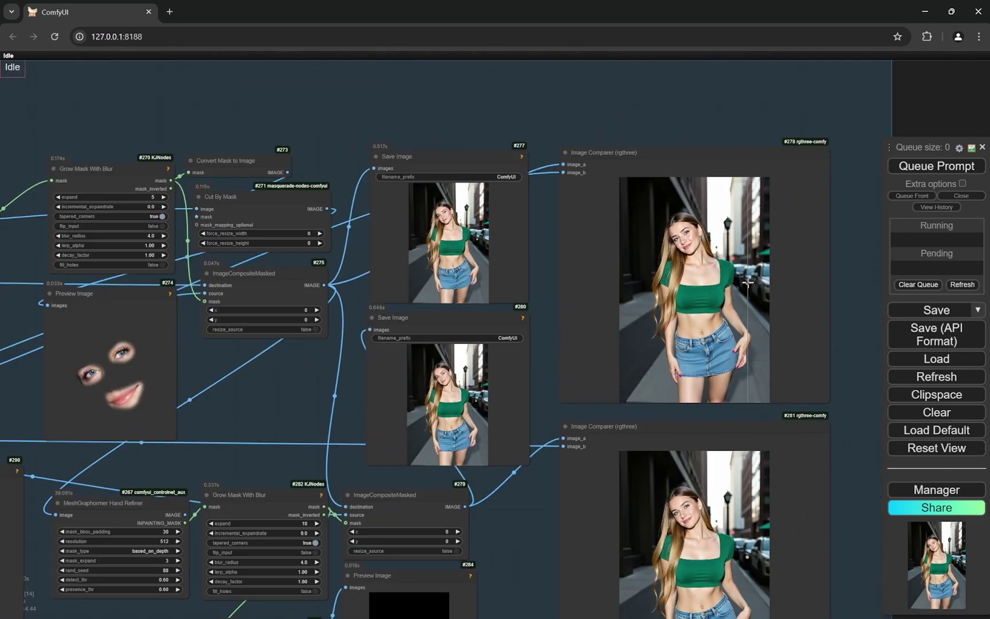
pyautogui.scroll(6, 739, 281)
pyautogui.scroll(6, 745, 283)
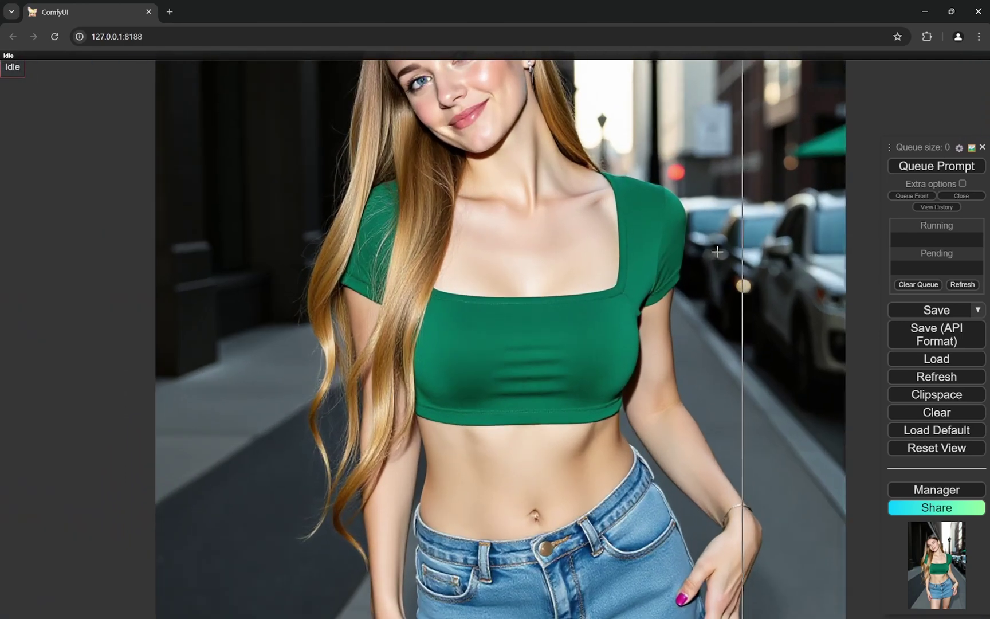
pyautogui.scroll(4, 623, 240)
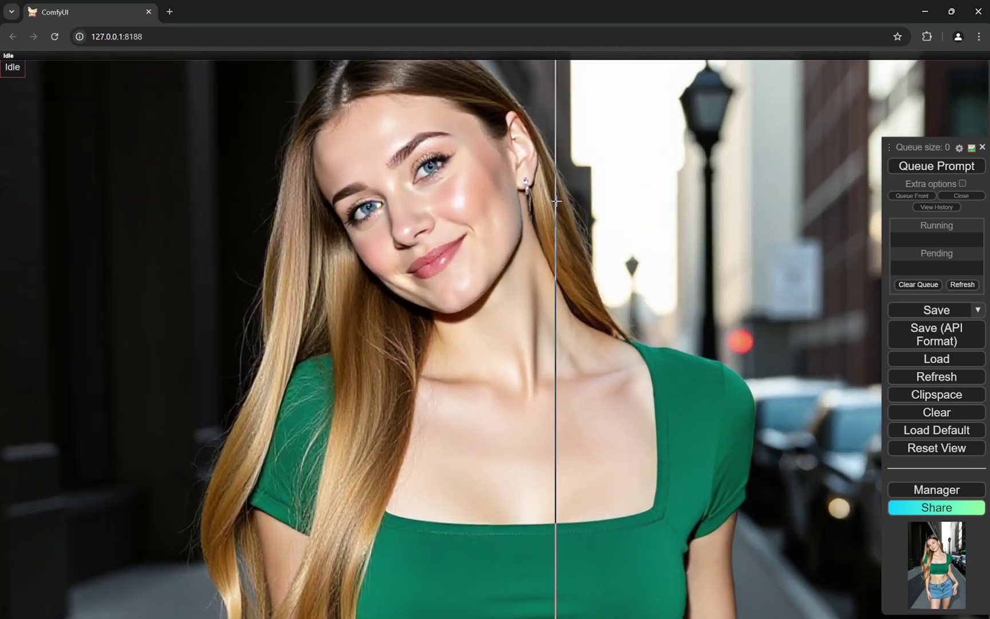
pyautogui.scroll(-8, 556, 201)
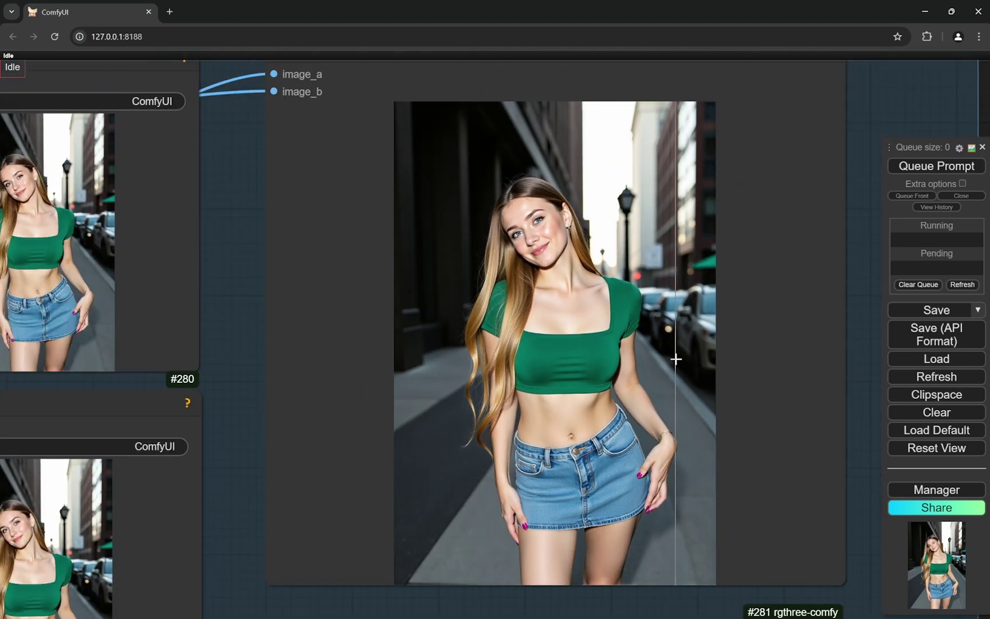
pyautogui.scroll(5, 637, 297)
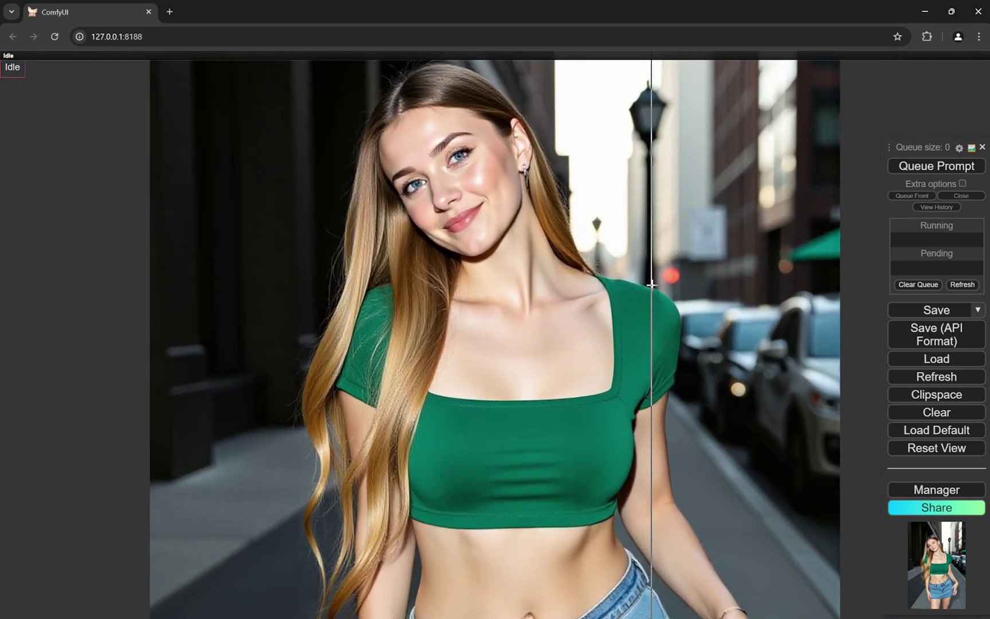
pyautogui.scroll(-4, 656, 287)
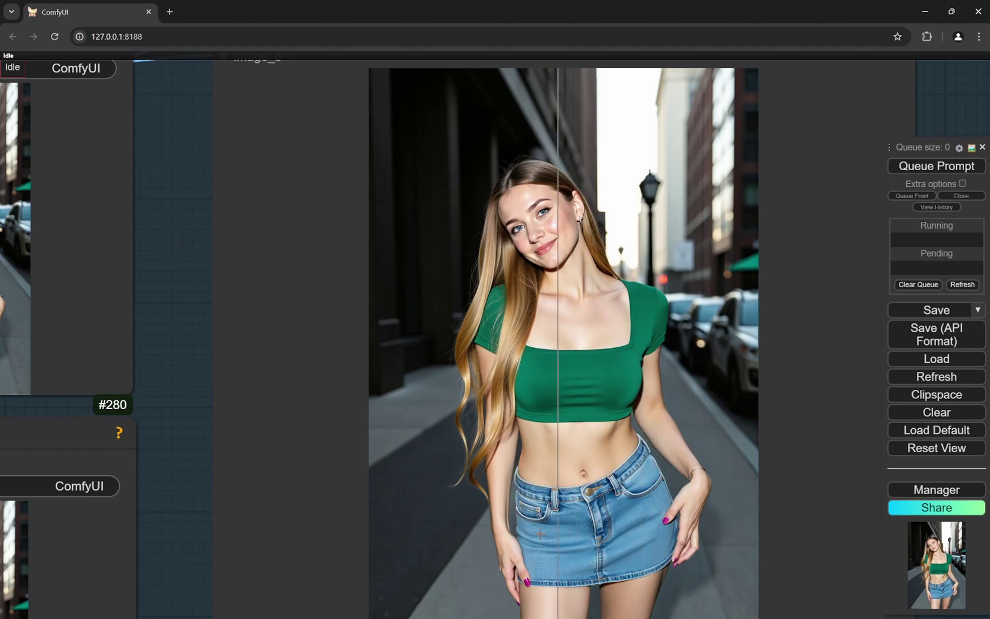
pyautogui.scroll(6, 714, 533)
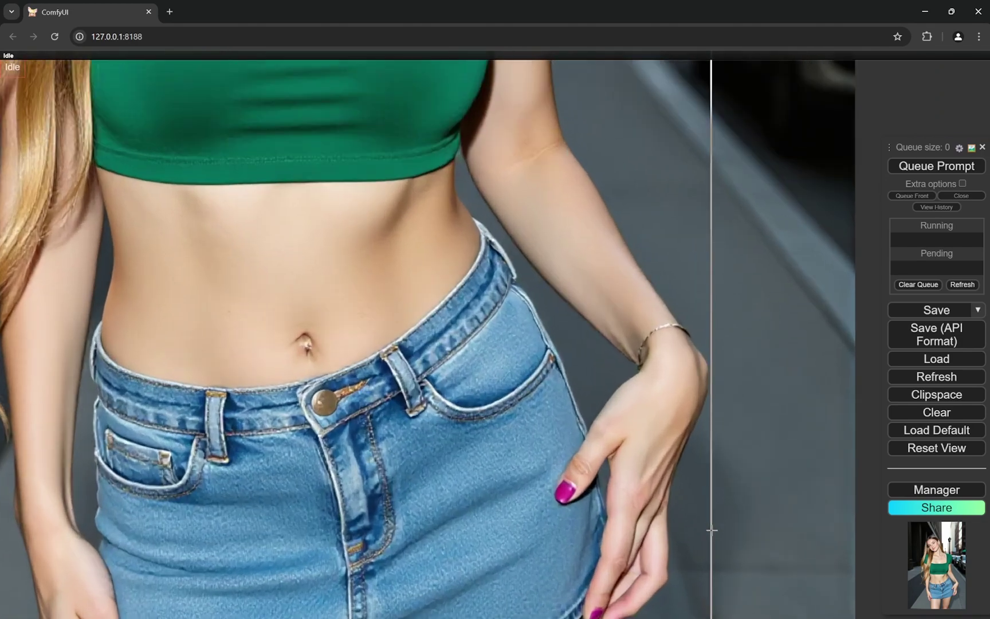
pyautogui.scroll(2, 714, 405)
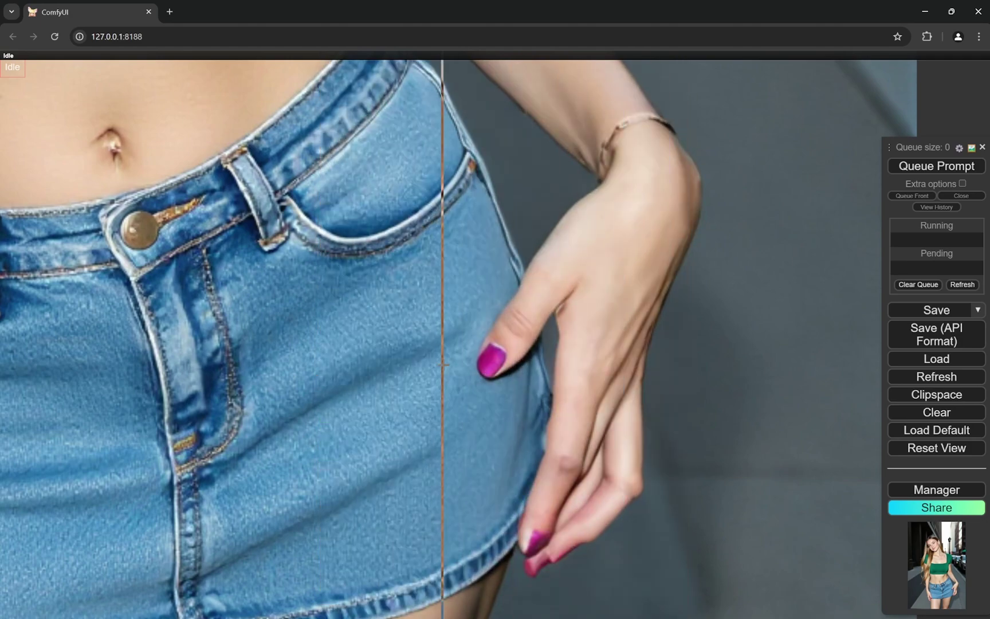
pyautogui.scroll(-8, 746, 342)
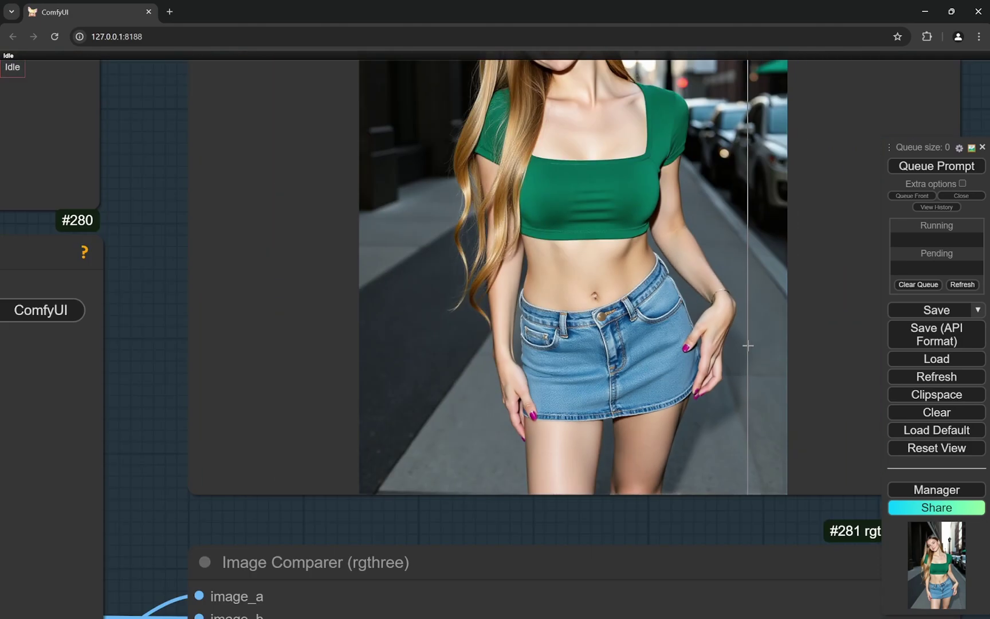
pyautogui.scroll(10, 778, 327)
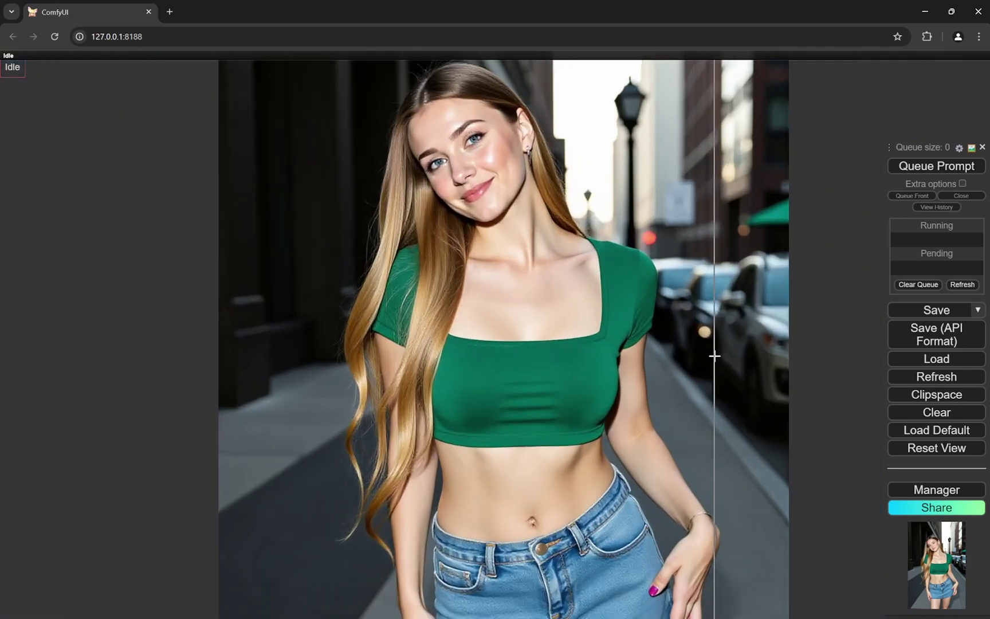
pyautogui.scroll(1, 744, 186)
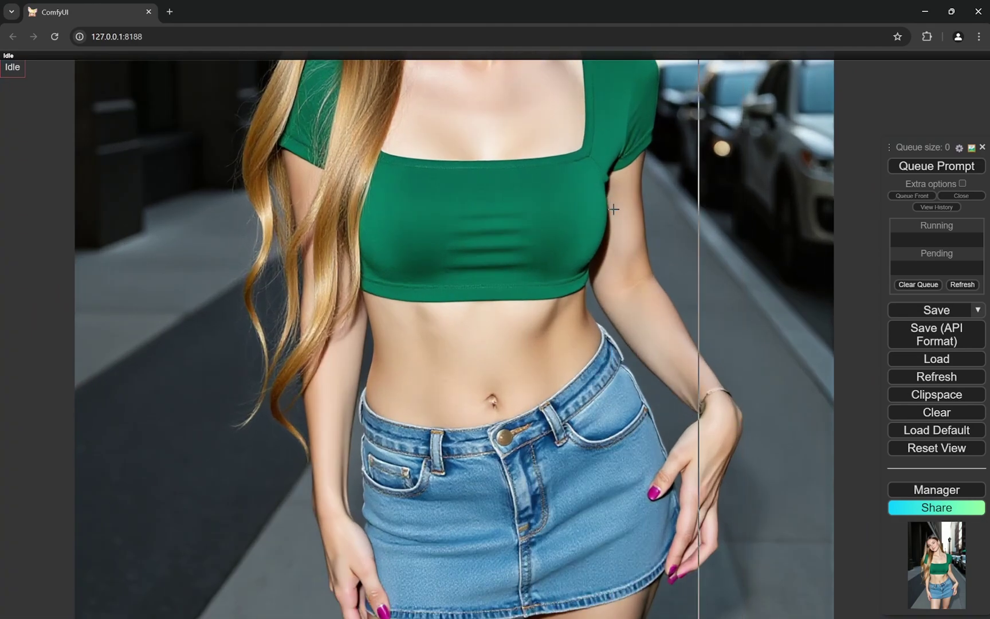
pyautogui.scroll(-10, 590, 256)
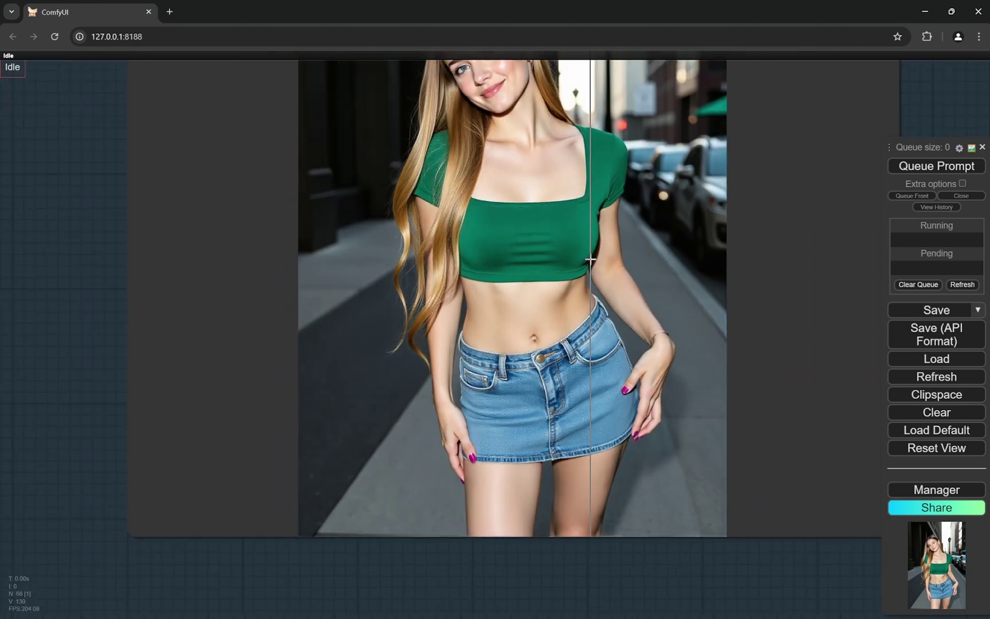
pyautogui.scroll(15, 577, 173)
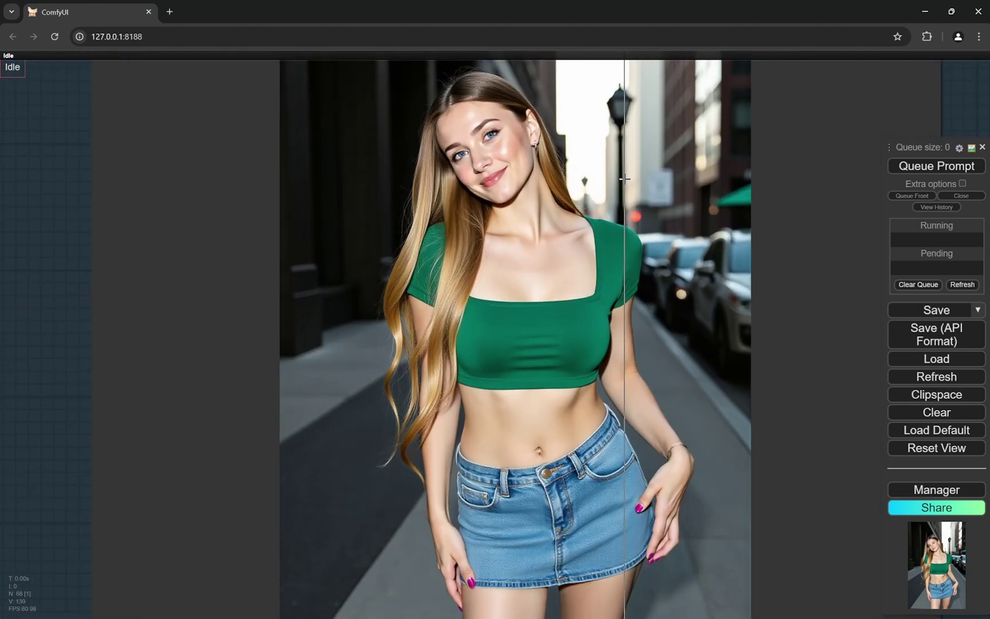
pyautogui.scroll(6, 639, 322)
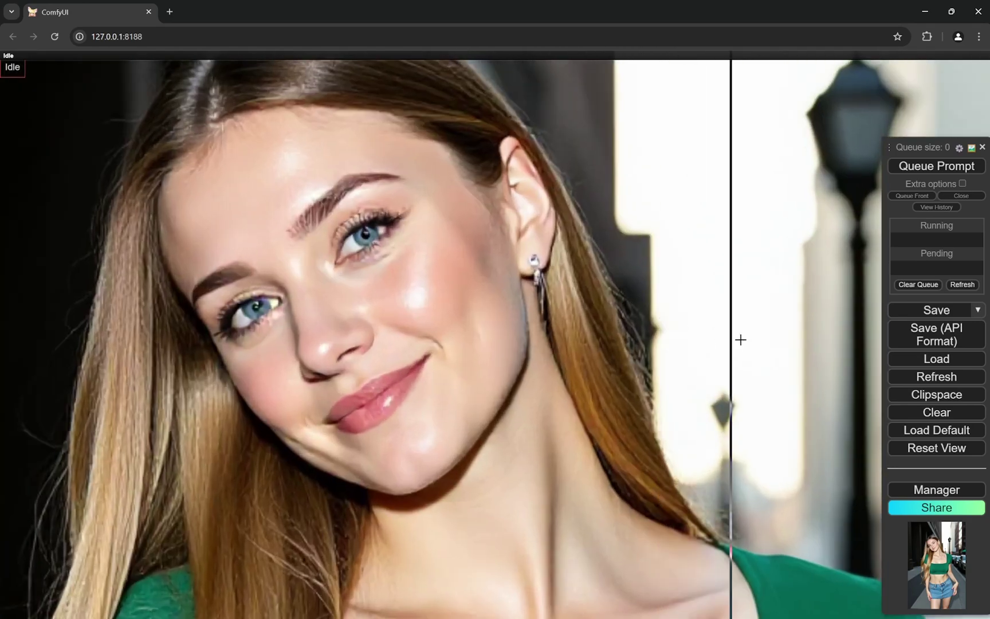
pyautogui.scroll(-2, 813, 343)
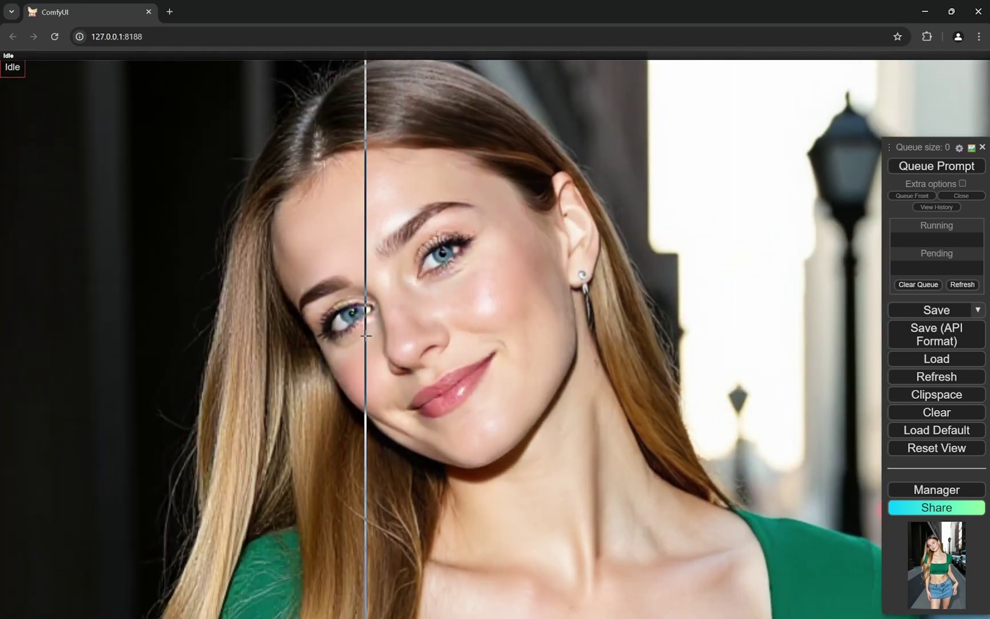
pyautogui.scroll(4, 316, 312)
pyautogui.scroll(-3, 332, 315)
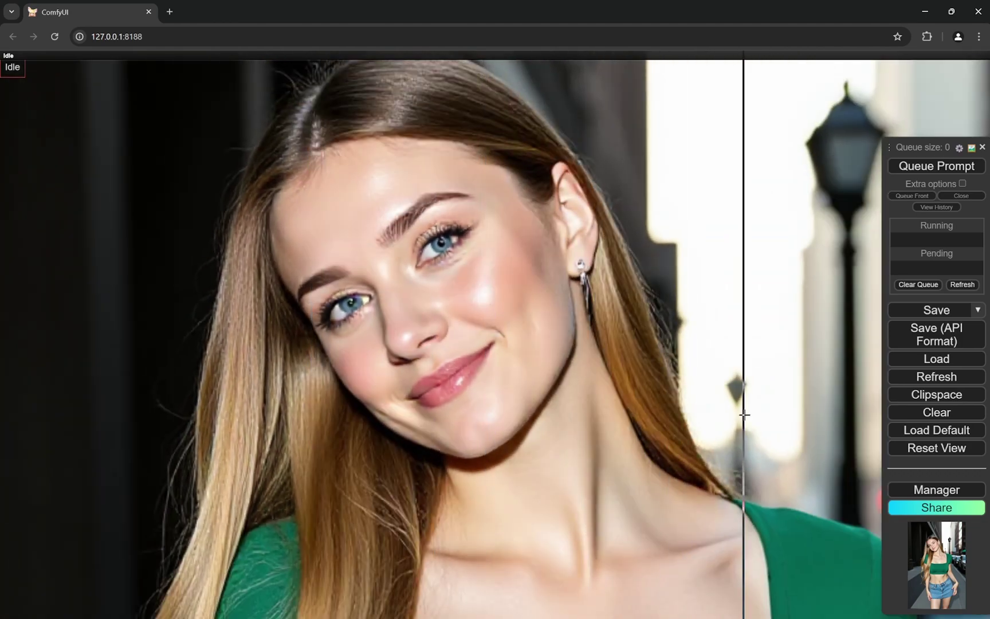
pyautogui.scroll(4, 751, 243)
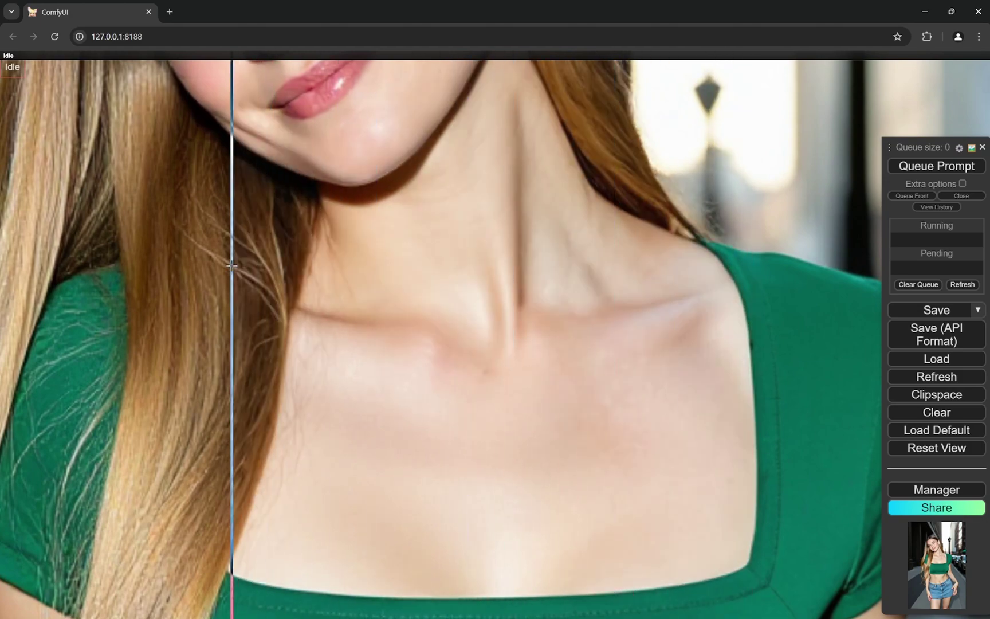
pyautogui.scroll(-5, 230, 266)
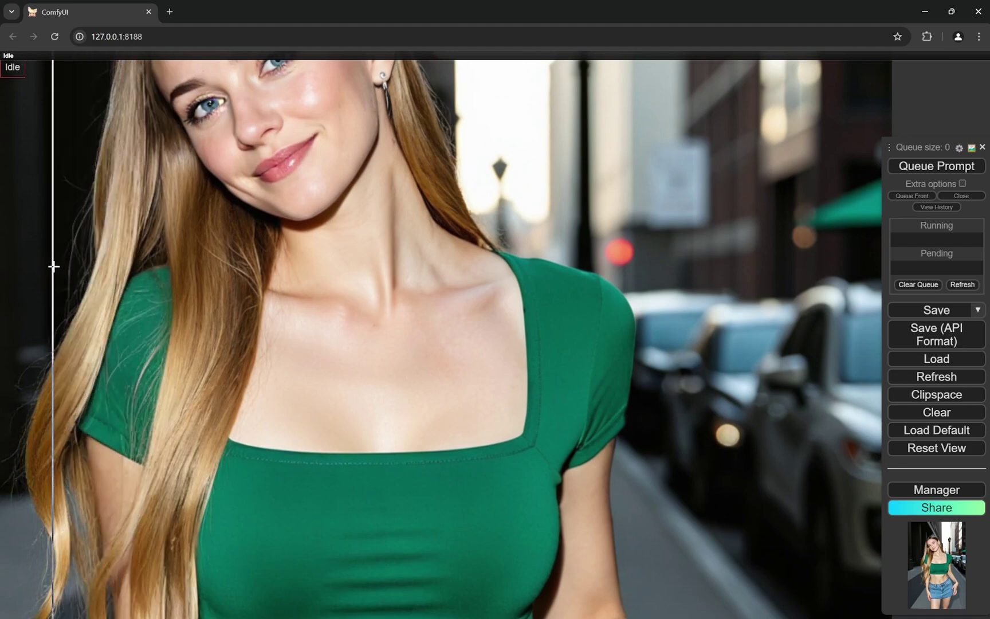
pyautogui.scroll(-2, 57, 265)
pyautogui.moveTo(66, 265); pyautogui.dragTo(292, 266)
pyautogui.scroll(-5, 293, 266)
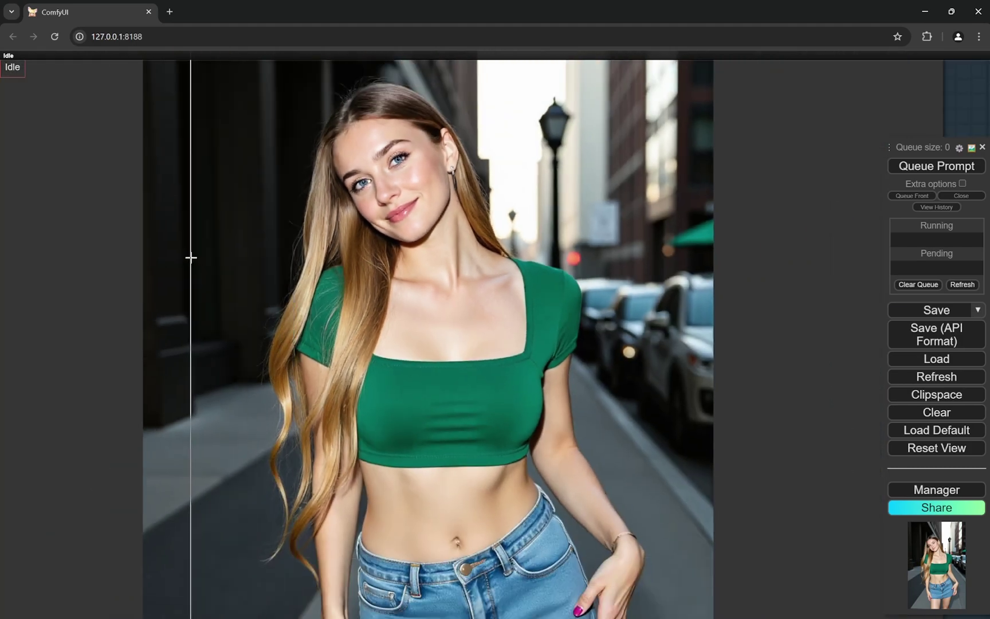
pyautogui.scroll(-3, 191, 258)
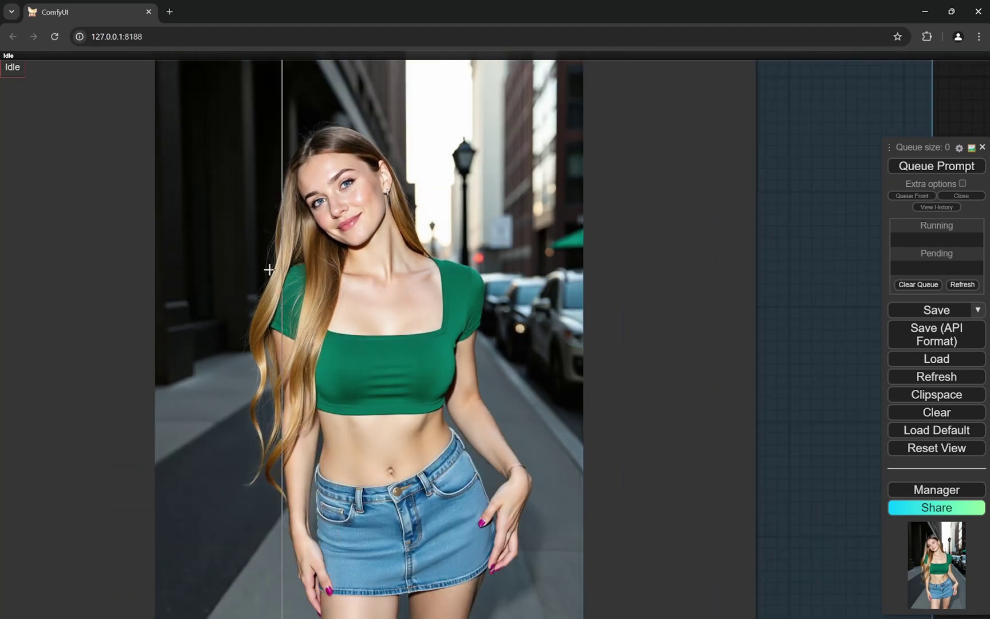
pyautogui.scroll(-3, 269, 269)
pyautogui.scroll(3, 249, 270)
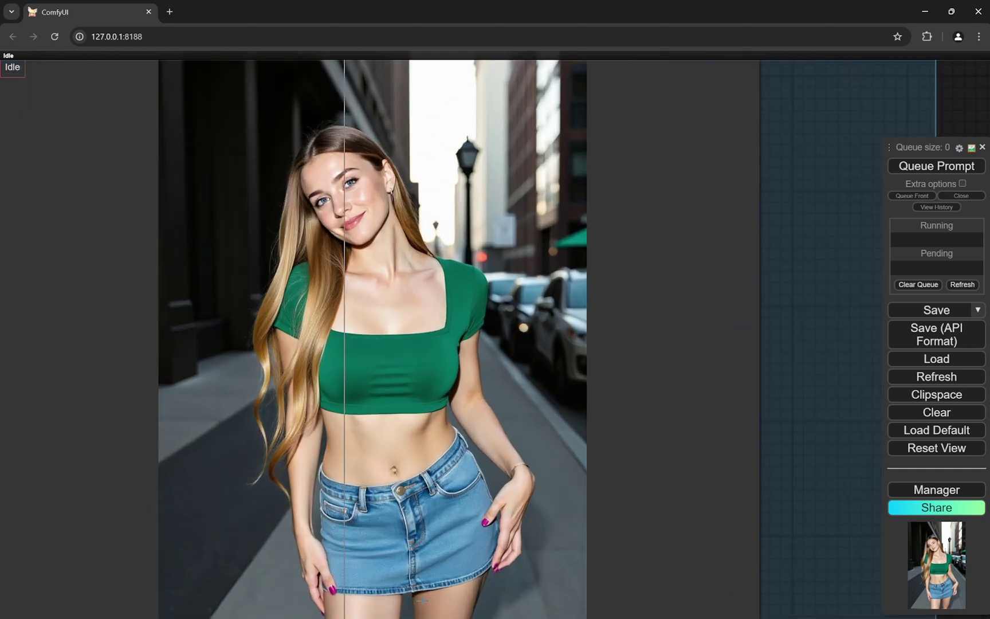
pyautogui.scroll(-10, 782, 522)
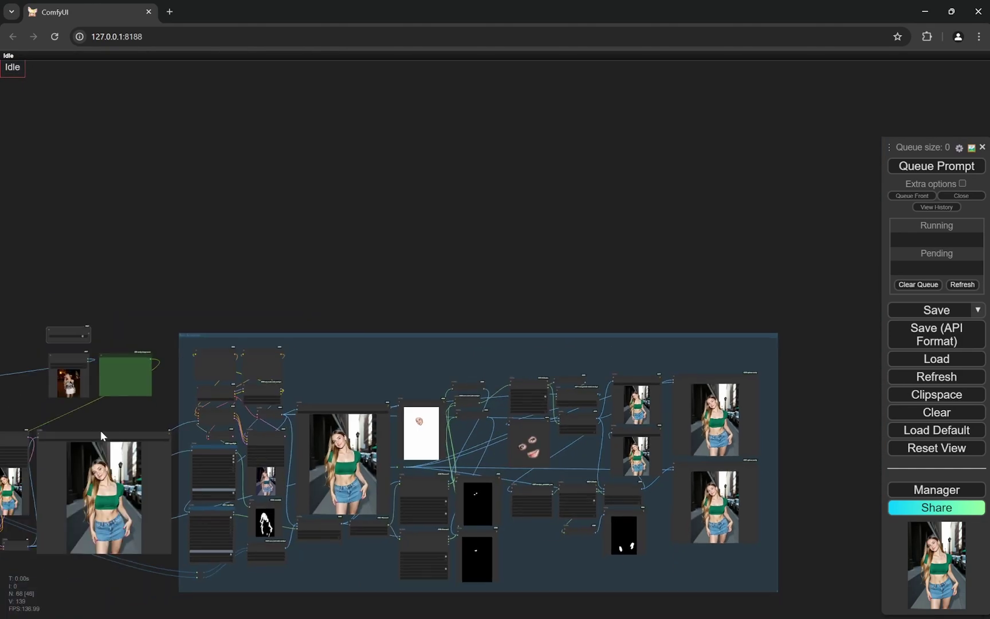
pyautogui.scroll(5, 258, 409)
pyautogui.scroll(10, 259, 409)
pyautogui.scroll(-10, 355, 301)
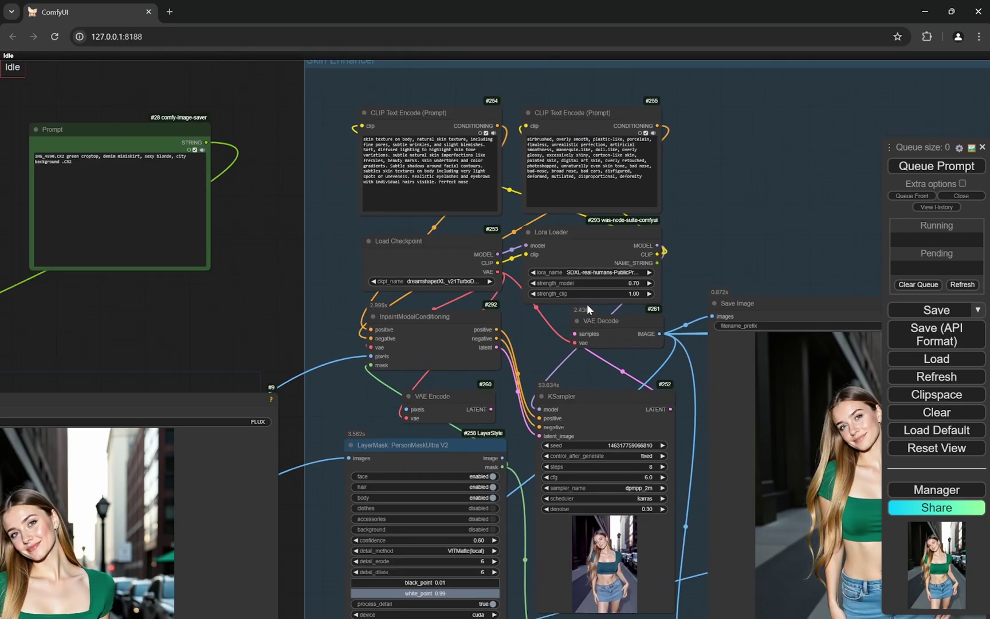
pyautogui.scroll(5, 413, 389)
pyautogui.scroll(12, 299, 477)
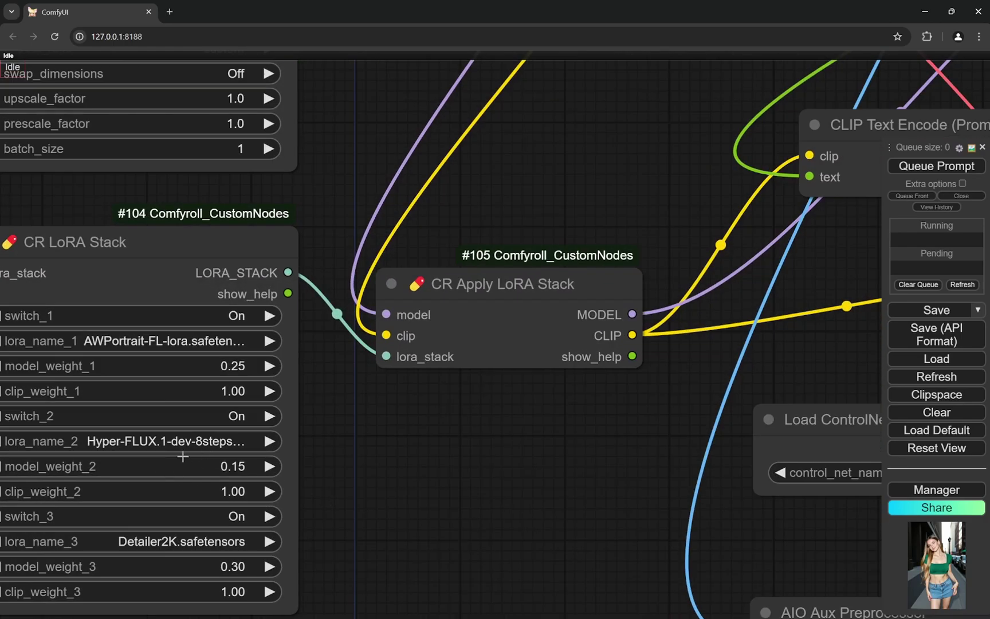
pyautogui.scroll(-5, 122, 459)
pyautogui.scroll(5, 179, 462)
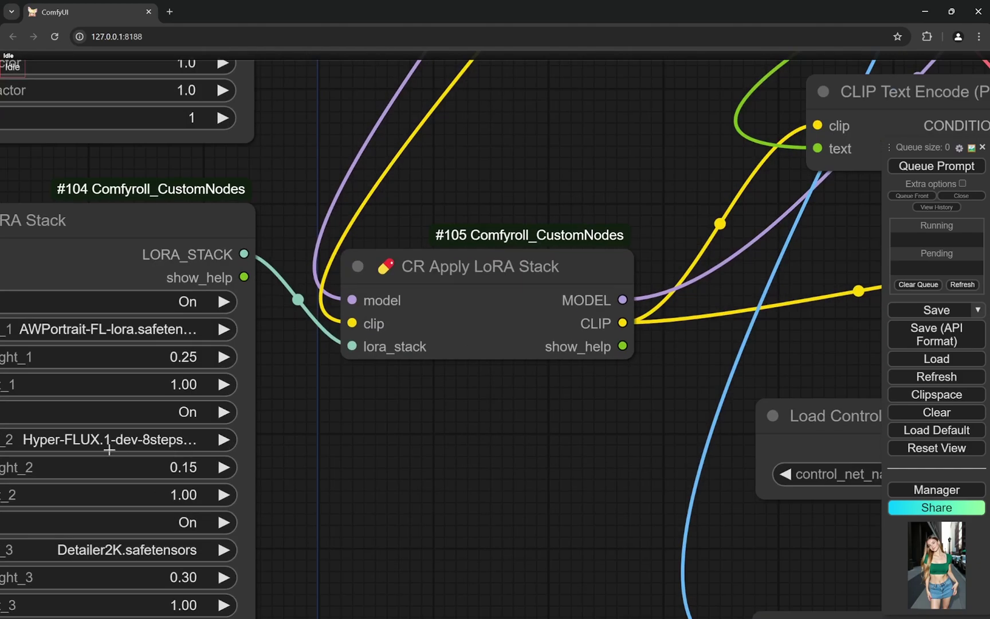
pyautogui.scroll(-15, 179, 462)
pyautogui.scroll(5, 609, 251)
pyautogui.scroll(6, 609, 251)
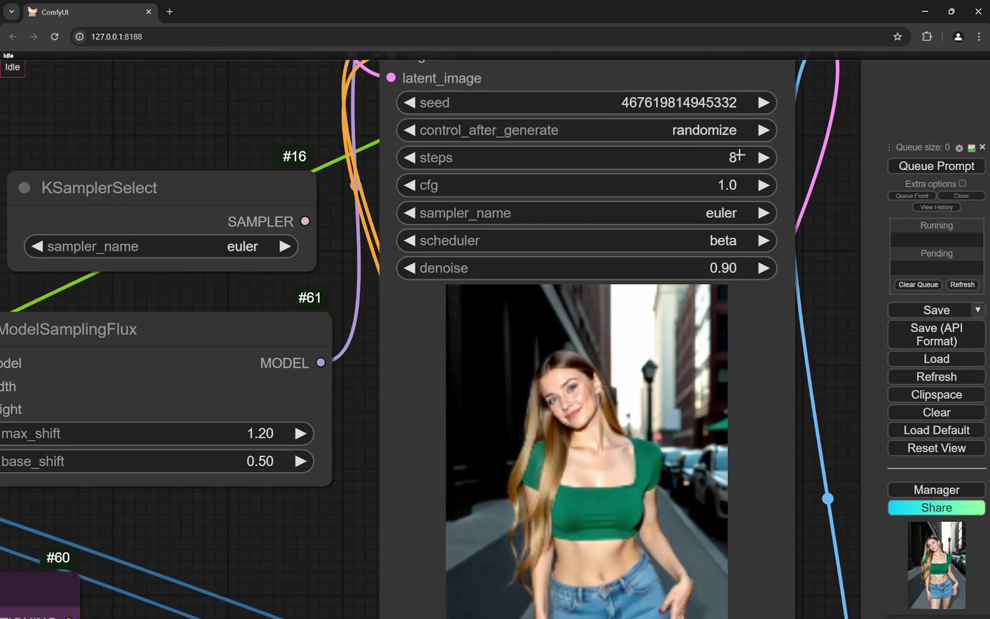
pyautogui.scroll(-8, 744, 184)
pyautogui.scroll(6, 668, 351)
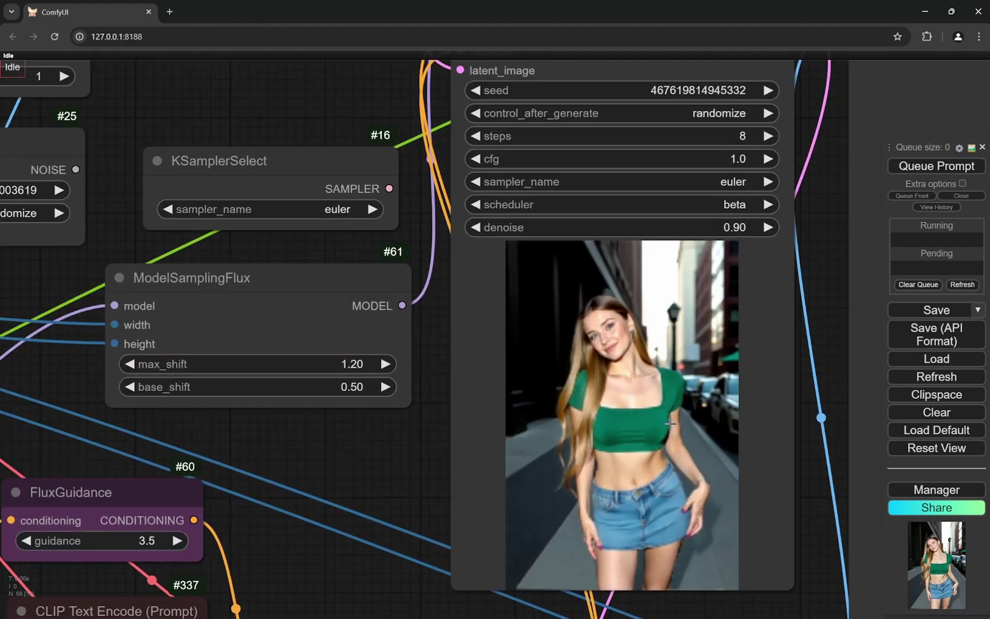
pyautogui.scroll(-2, 340, 348)
pyautogui.scroll(-4, 341, 349)
pyautogui.scroll(4, 678, 350)
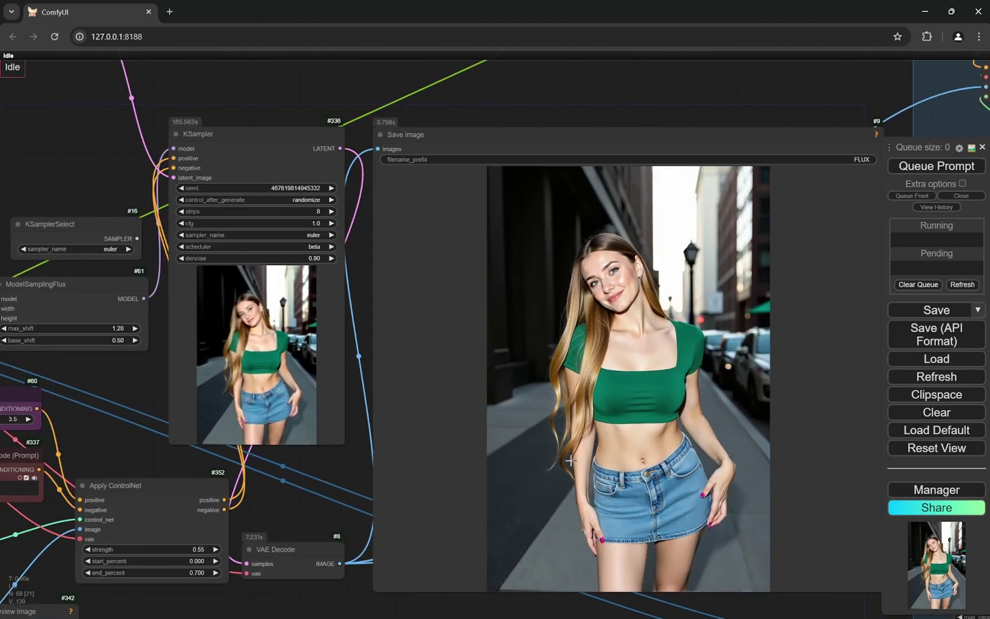
pyautogui.scroll(1, 743, 261)
pyautogui.scroll(-4, 700, 149)
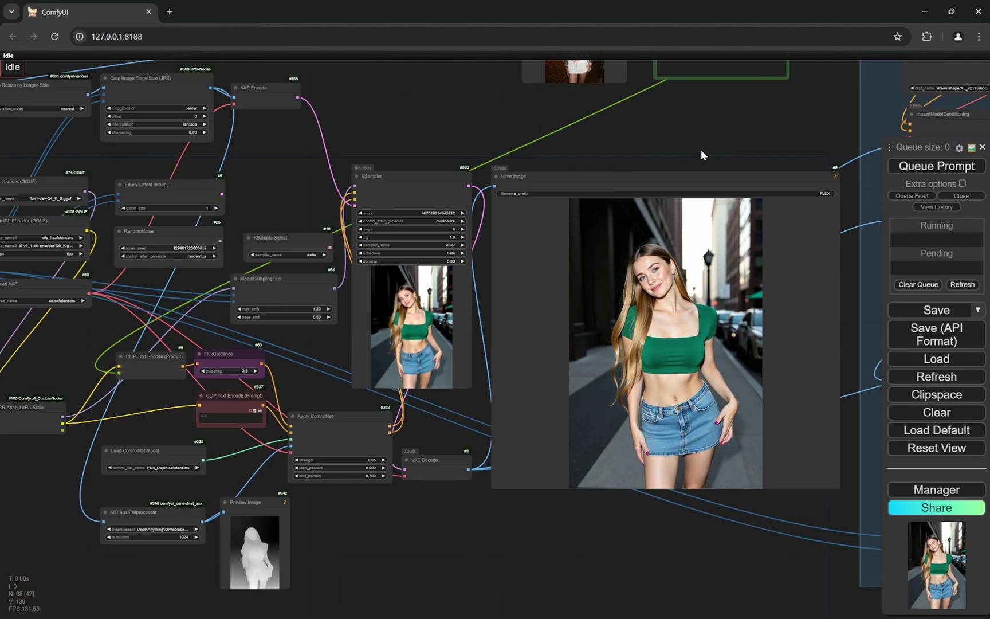
pyautogui.moveTo(700, 149); pyautogui.dragTo(699, 394)
pyautogui.scroll(2, 613, 346)
pyautogui.scroll(10, 613, 346)
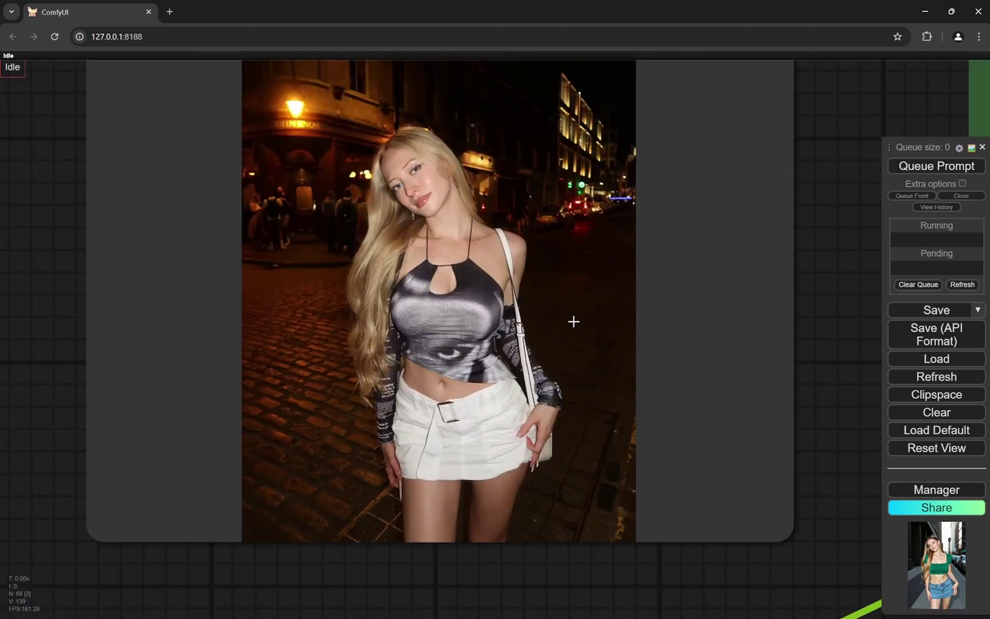
pyautogui.scroll(-8, 360, 535)
pyautogui.moveTo(403, 555); pyautogui.dragTo(355, 224)
pyautogui.scroll(-4, 355, 223)
pyautogui.moveTo(563, 297); pyautogui.dragTo(557, 177)
pyautogui.scroll(-7, 610, 254)
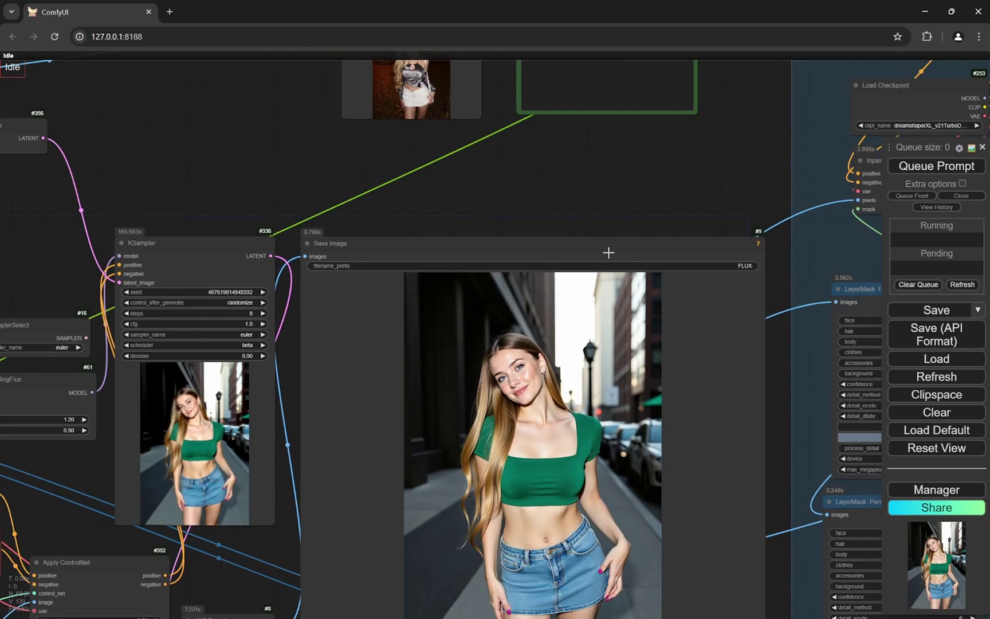
pyautogui.scroll(2, 613, 258)
pyautogui.scroll(-4, 612, 258)
pyautogui.scroll(5, 605, 209)
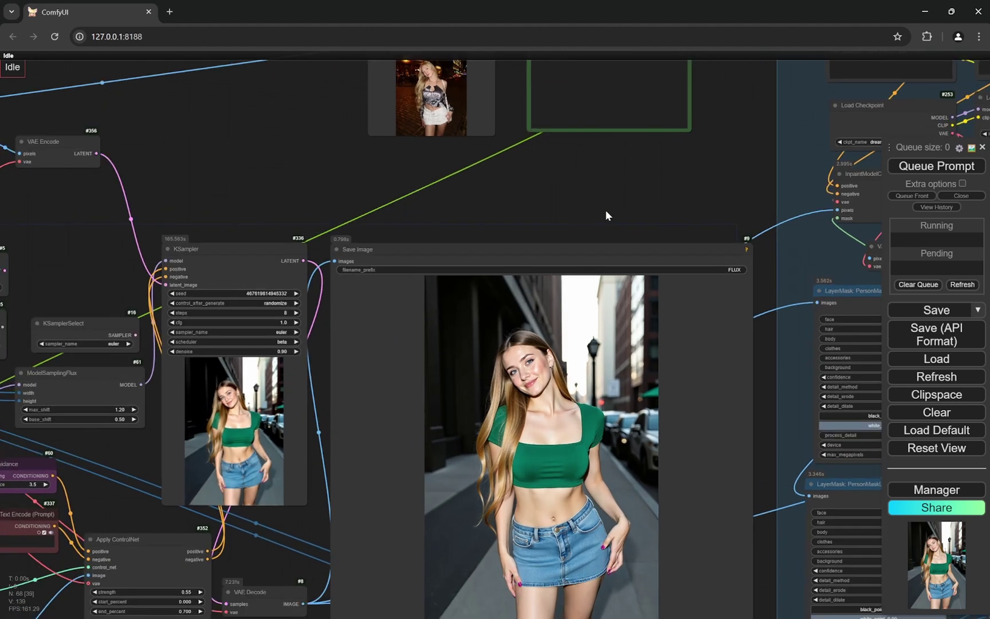
pyautogui.moveTo(606, 209); pyautogui.dragTo(585, 123)
pyautogui.scroll(-3, 600, 129)
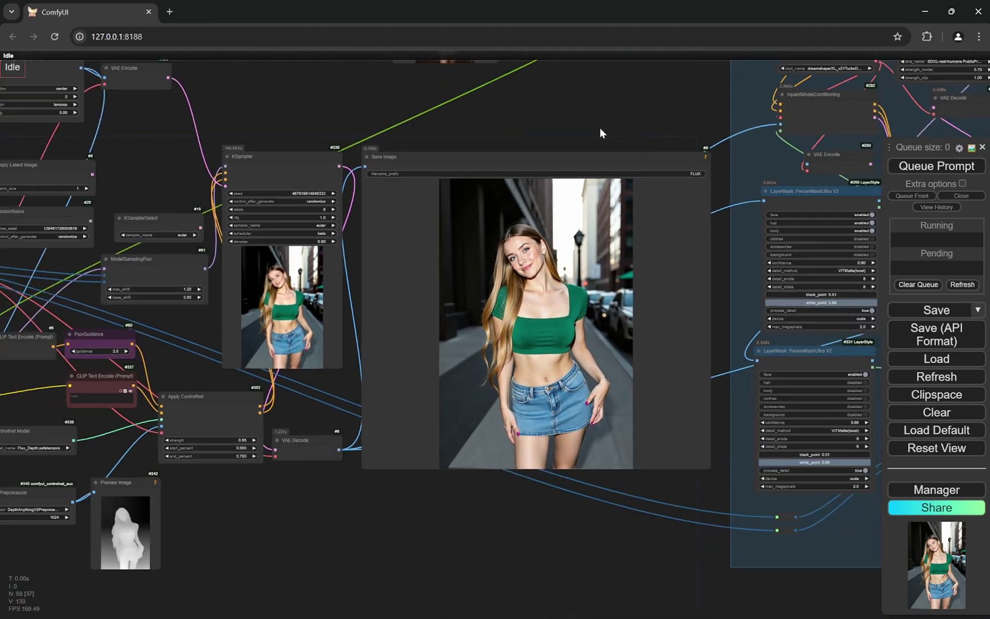